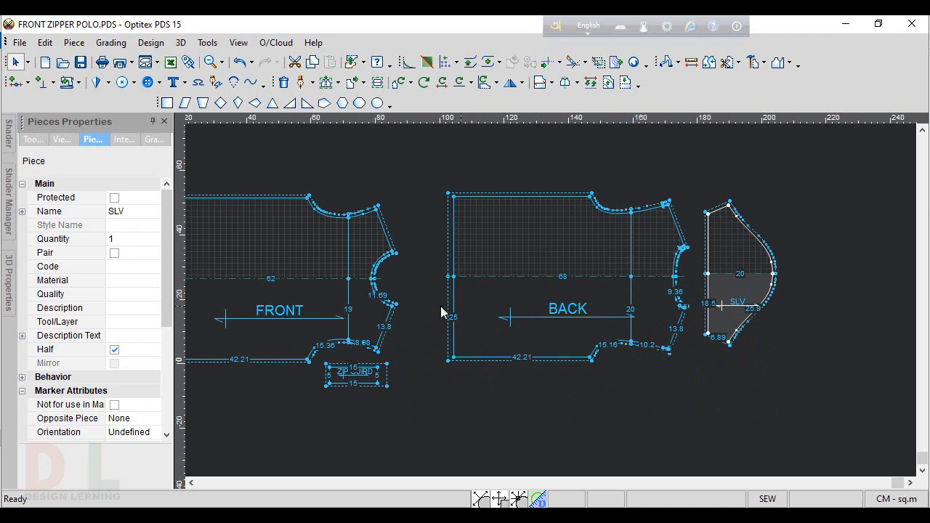
# Step: Move the FRONT piece closer to the BACK piece in the working area
pyautogui.moveTo(385, 317); pyautogui.dragTo(417, 314)
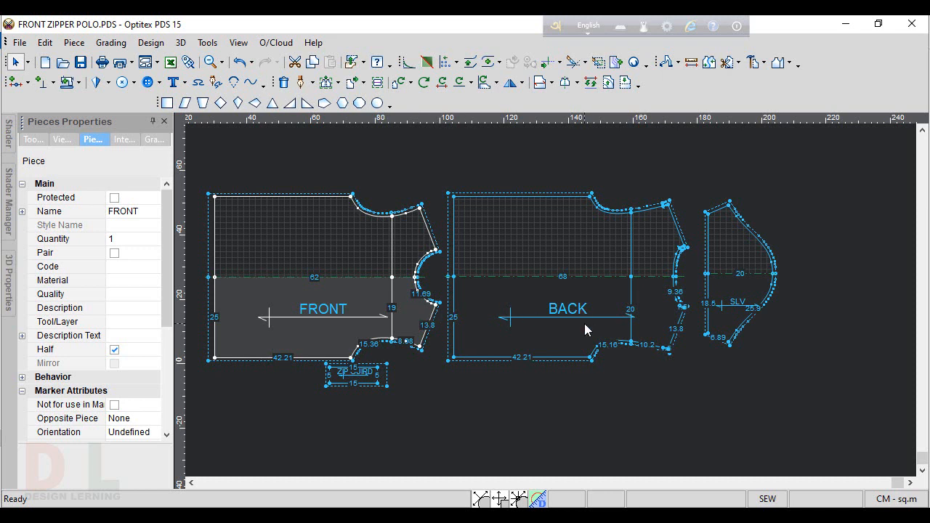
# Step: Start an internal contour on the BACK piece's side seam, 2.5 cm from the underarm point
pyautogui.scroll(2, 551, 301)
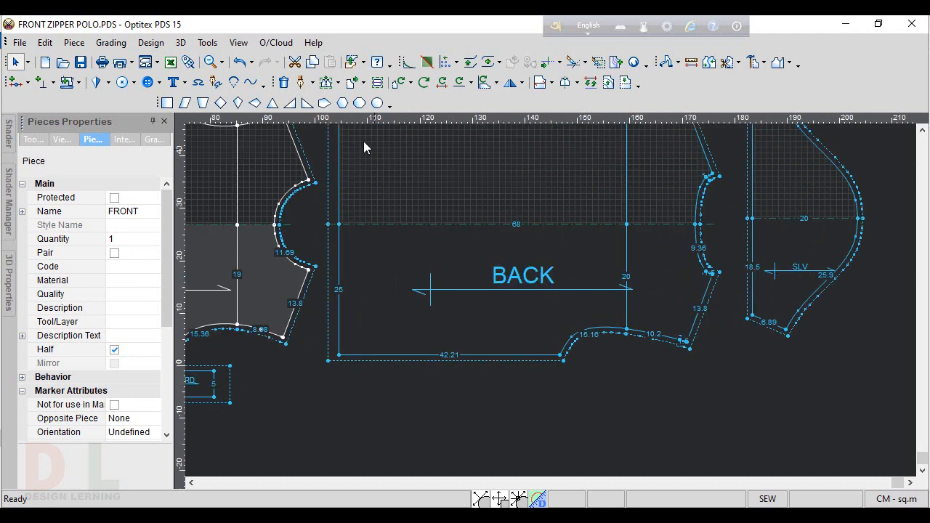
pyautogui.click(301, 82)
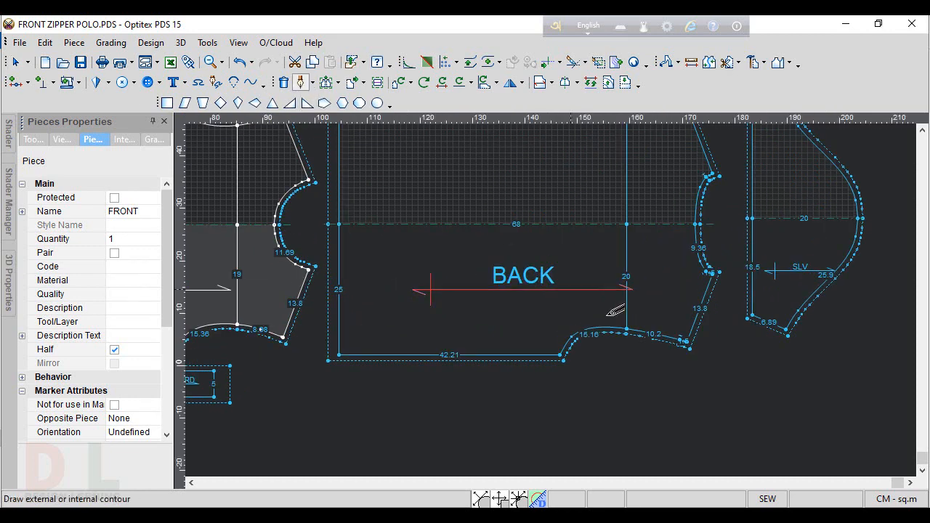
pyautogui.click(556, 348)
pyautogui.write('2')
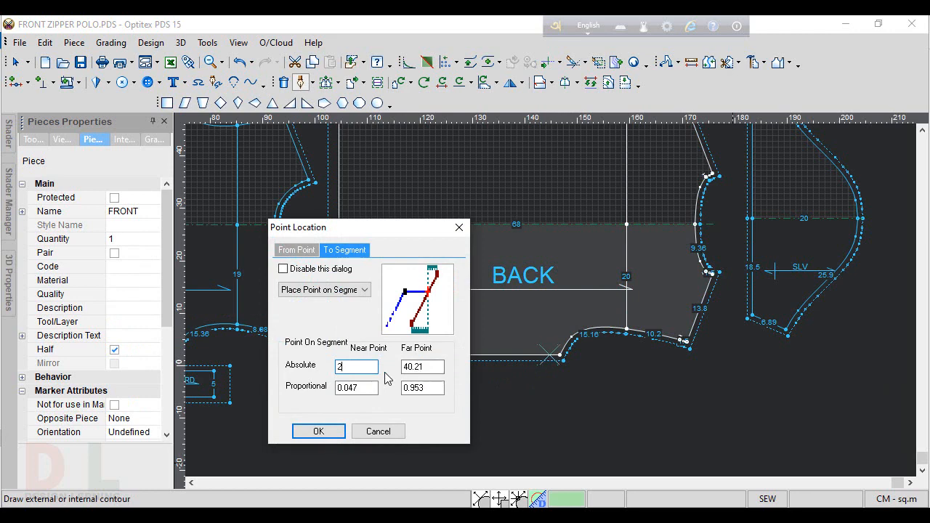
pyautogui.write('.5')
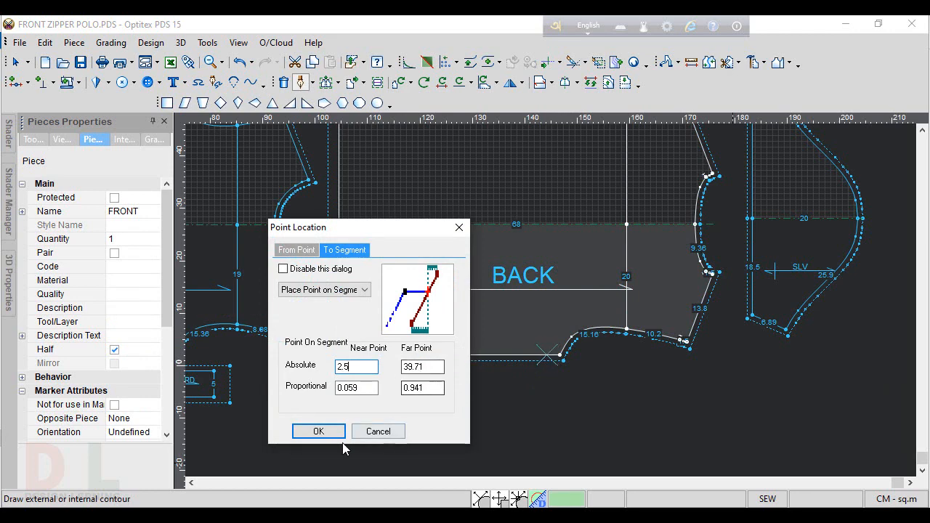
pyautogui.click(319, 431)
# Step: Finish the BACK chest line as a straight internal line across to the half-piece fold line
pyautogui.click(482, 300)
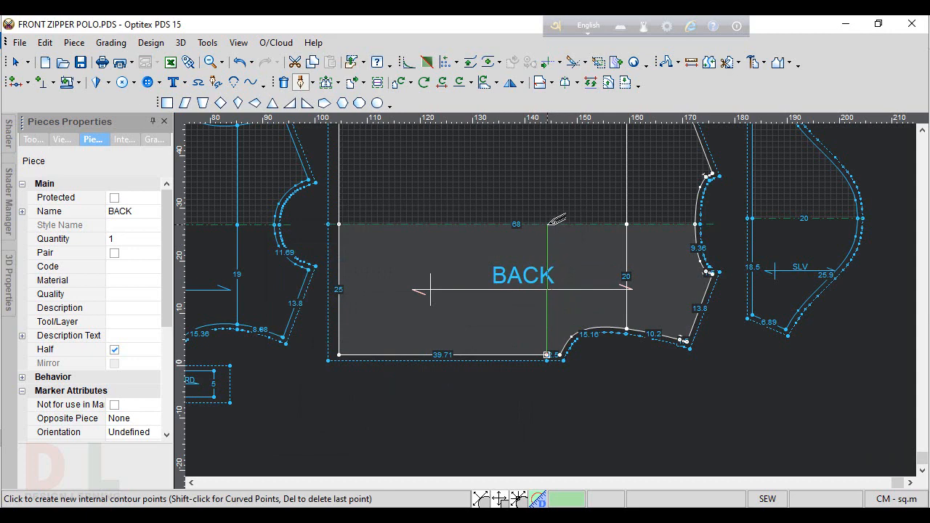
pyautogui.click(548, 225)
pyautogui.click(242, 423)
pyautogui.rightClick(661, 298)
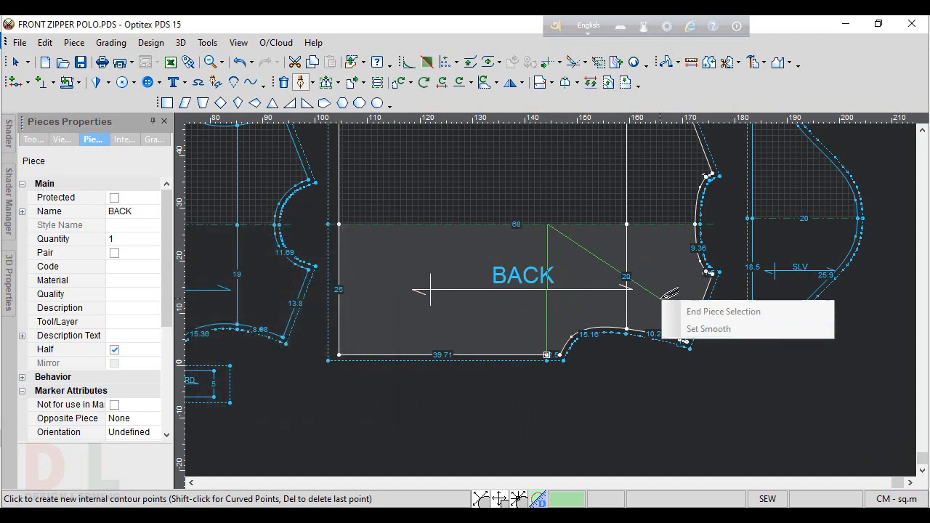
pyautogui.click(697, 361)
pyautogui.rightClick(653, 372)
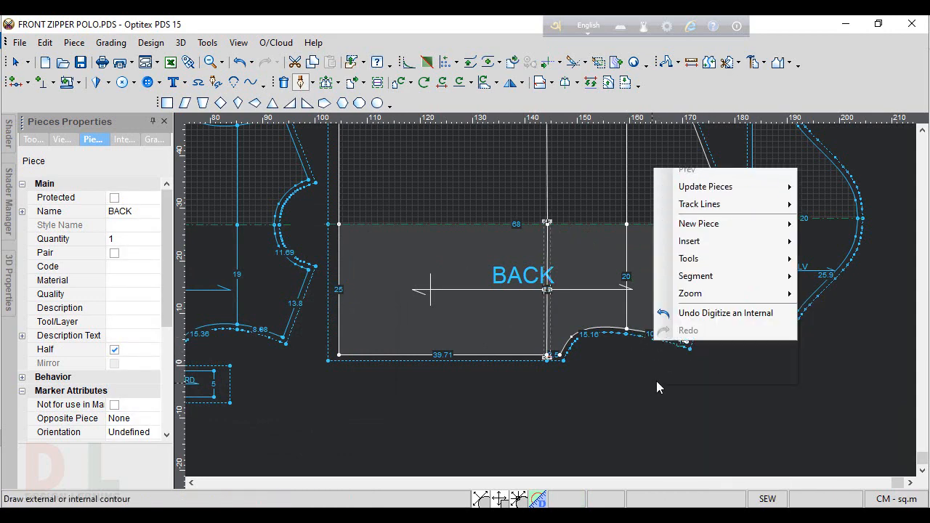
pyautogui.click(683, 179)
pyautogui.scroll(5, 552, 294)
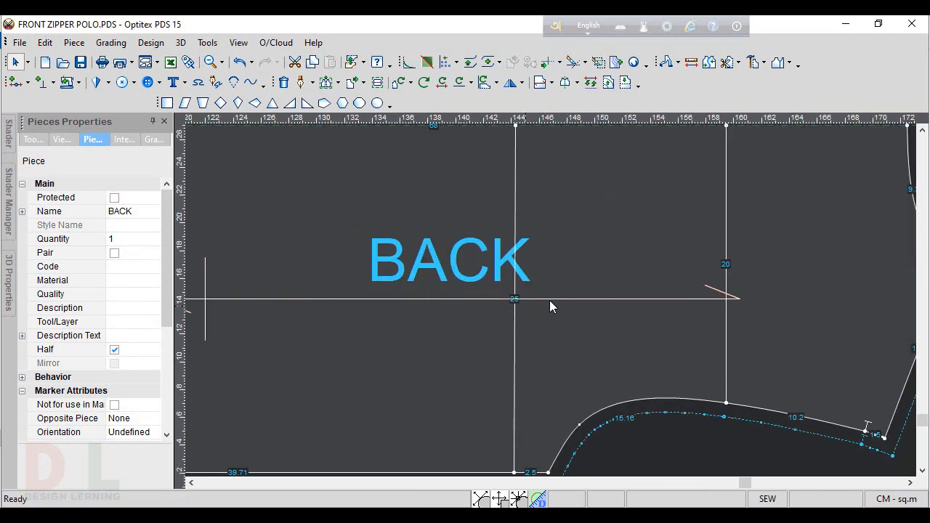
pyautogui.scroll(-3, 539, 289)
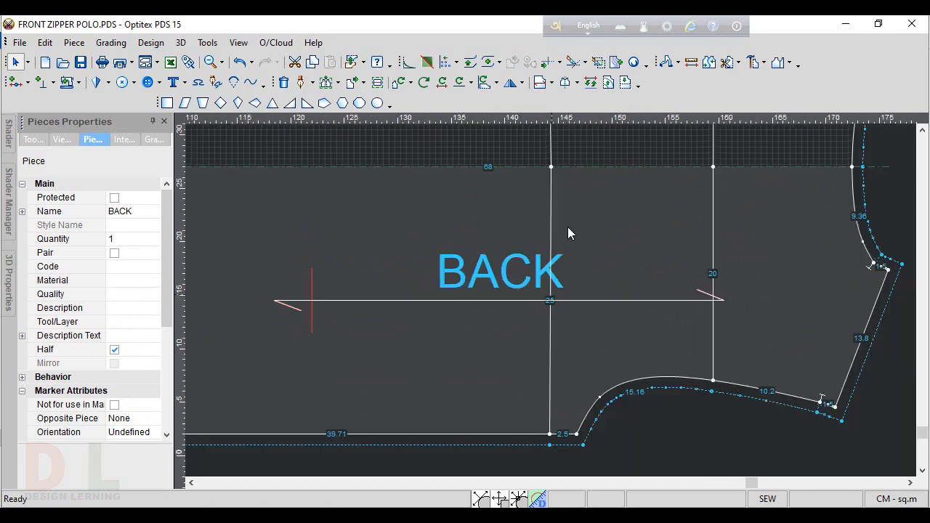
pyautogui.scroll(-3, 552, 301)
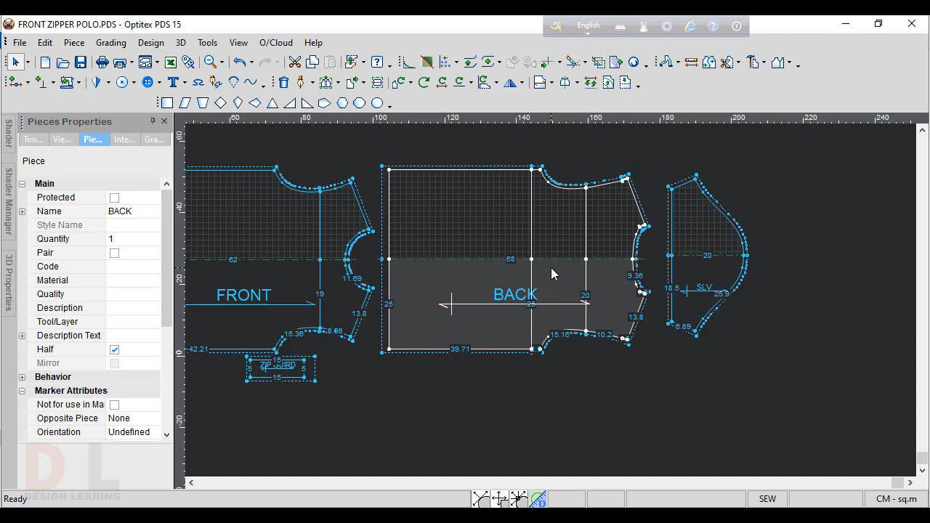
# Step: Mark the SLV sleeve piece as a pair
pyautogui.click(699, 273)
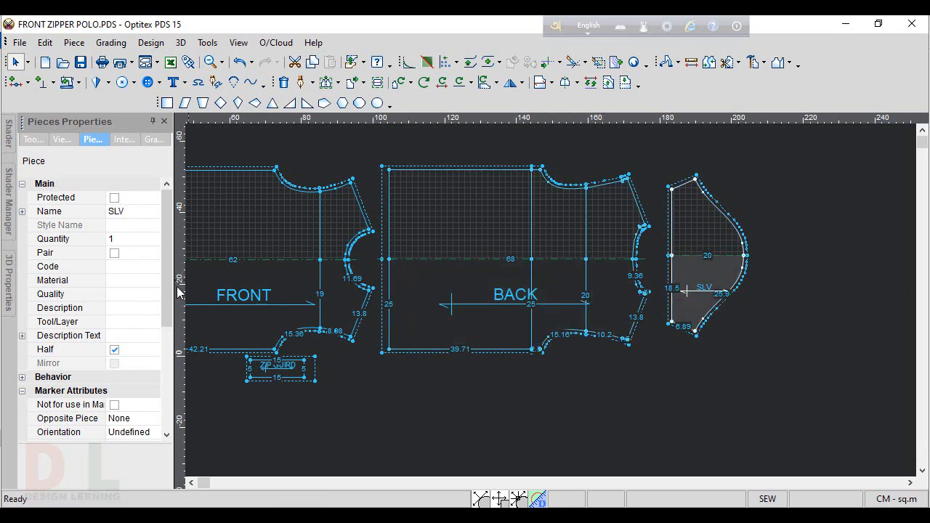
pyautogui.click(114, 253)
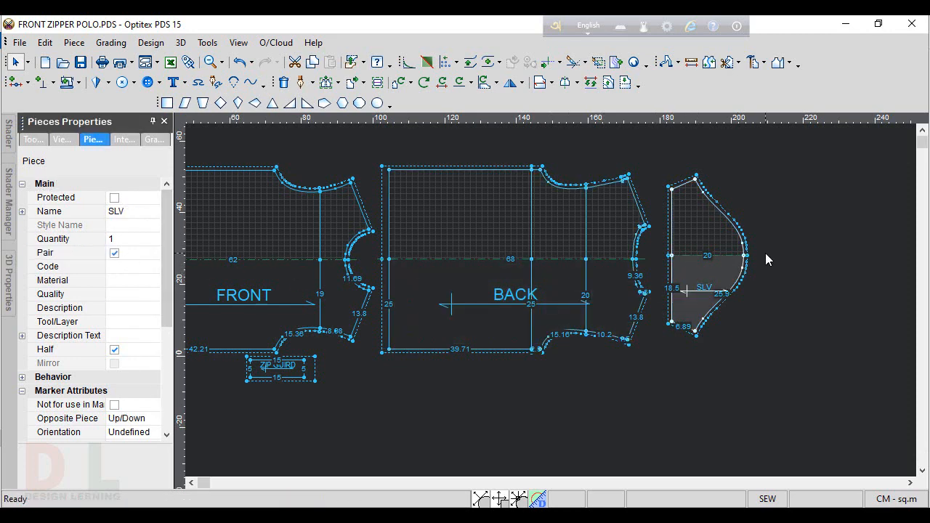
# Step: Open the sizes table, consult the polo shirt's PDF size chart, and rename the base size to M
pyautogui.scroll(-1, 646, 283)
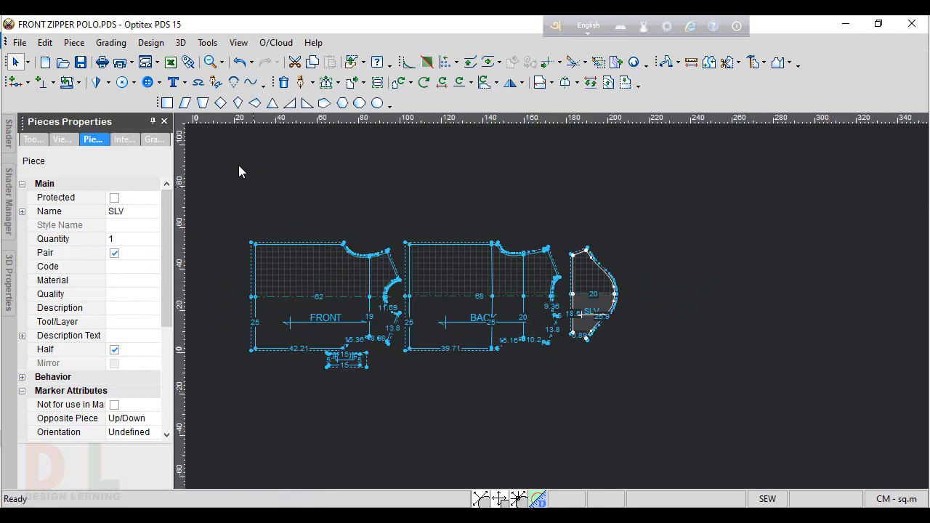
pyautogui.click(111, 42)
pyautogui.click(129, 66)
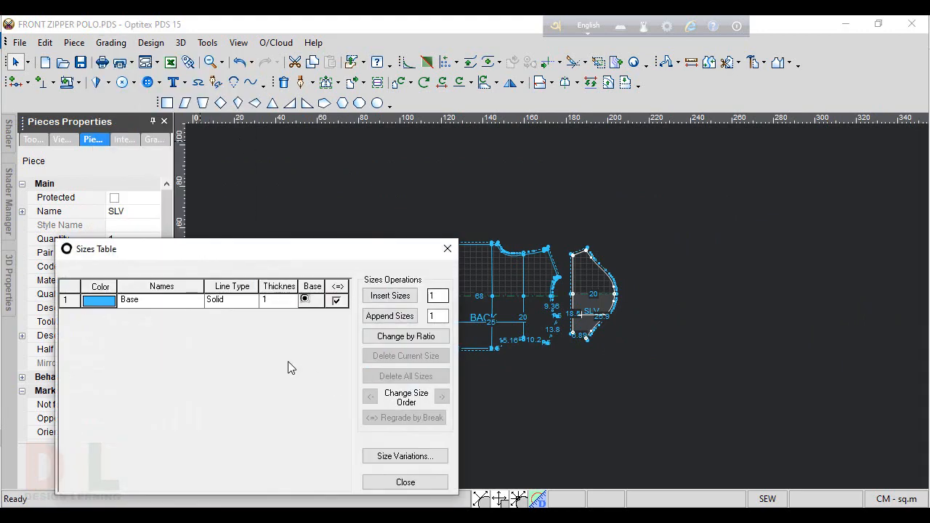
pyautogui.hotkey('alt', 'Tab')
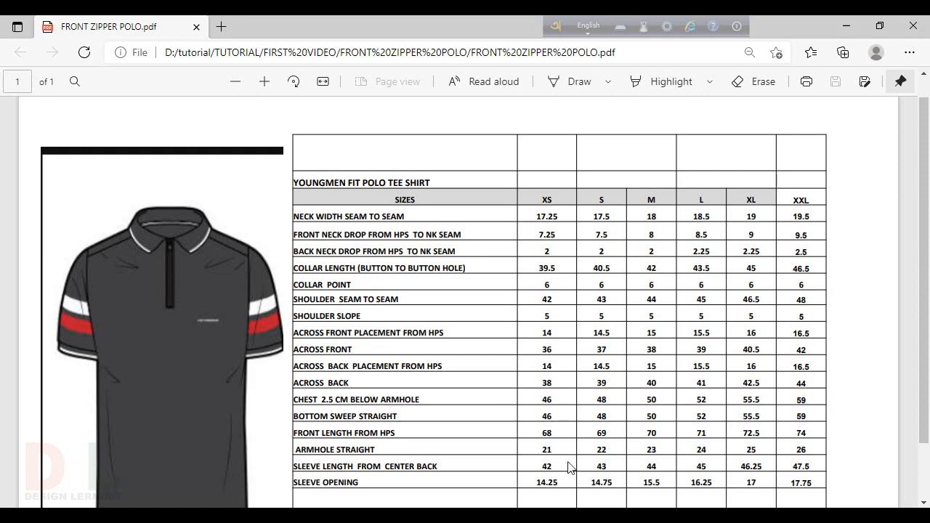
pyautogui.click(525, 516)
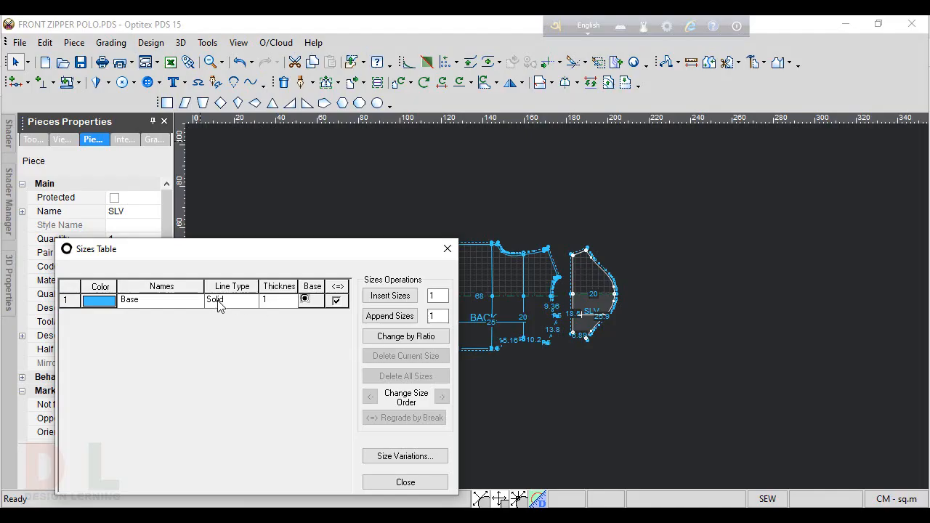
pyautogui.click(185, 303)
pyautogui.write('M')
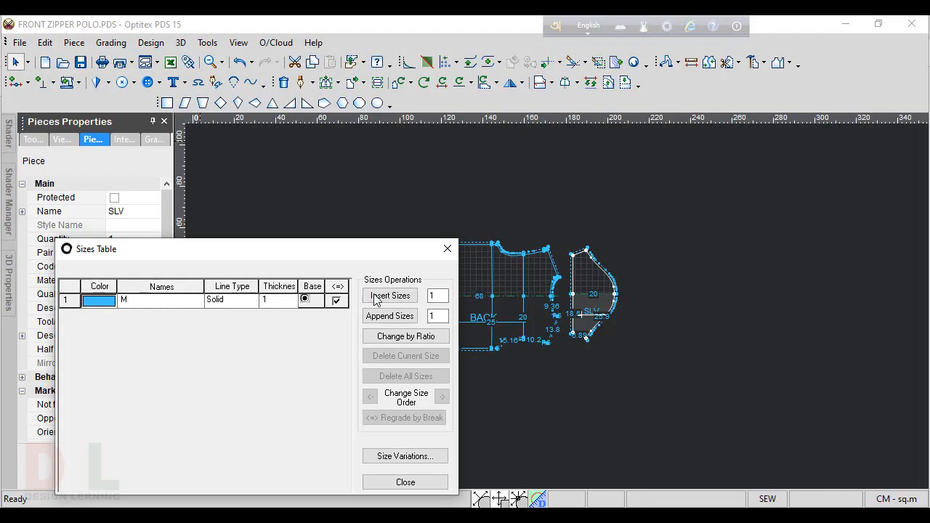
# Step: Insert two smaller sizes before M and name them S and XS
pyautogui.click(380, 296)
pyautogui.click(164, 301)
pyautogui.write('S')
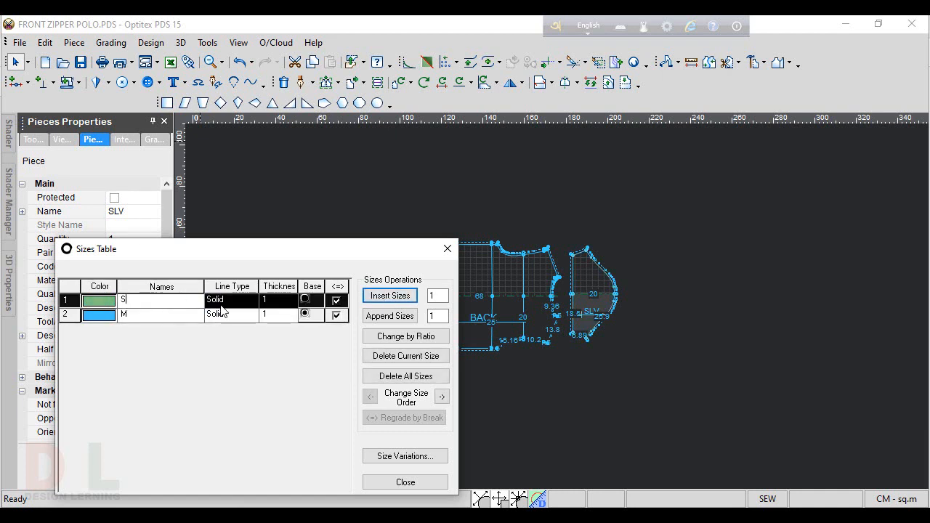
pyautogui.click(390, 296)
pyautogui.click(152, 302)
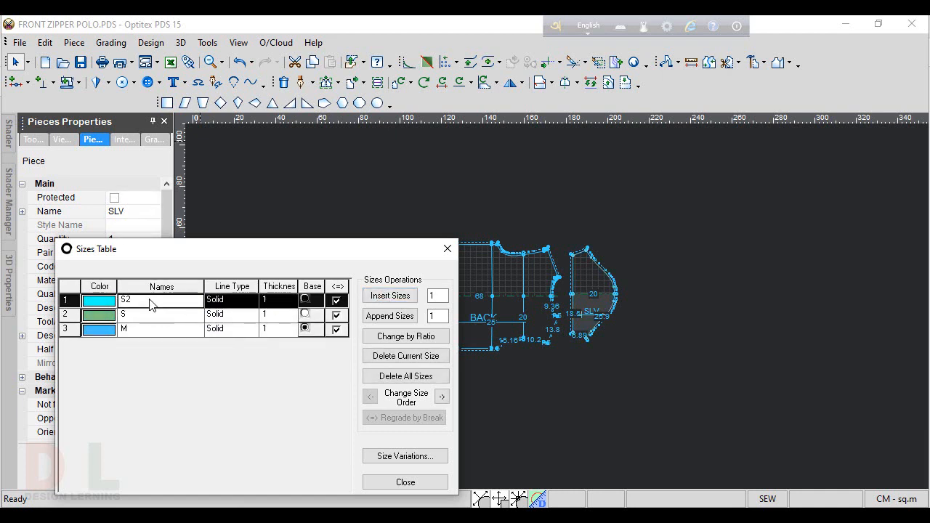
pyautogui.write('XS')
# Step: Append three larger sizes after M, name them L, XL and XXL, and close the sizes table
pyautogui.click(165, 331)
pyautogui.click(394, 313)
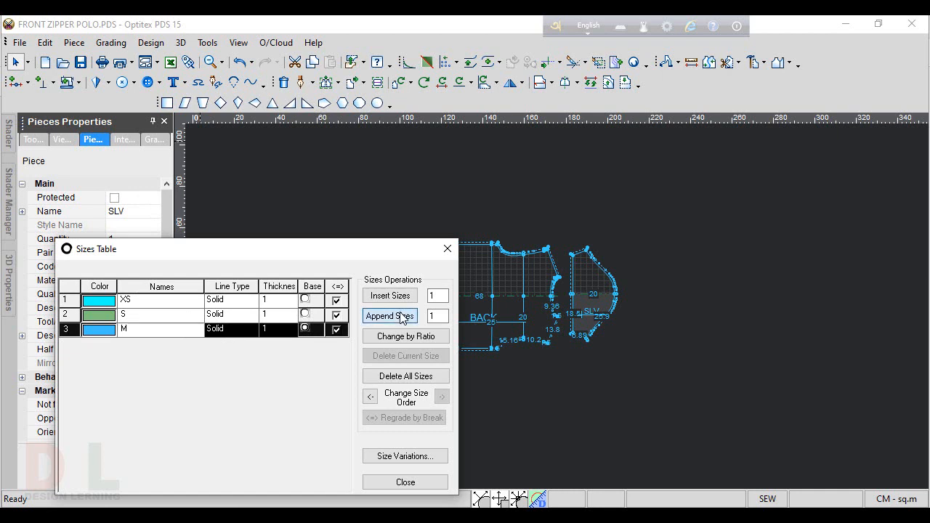
pyautogui.click(171, 347)
pyautogui.write('L')
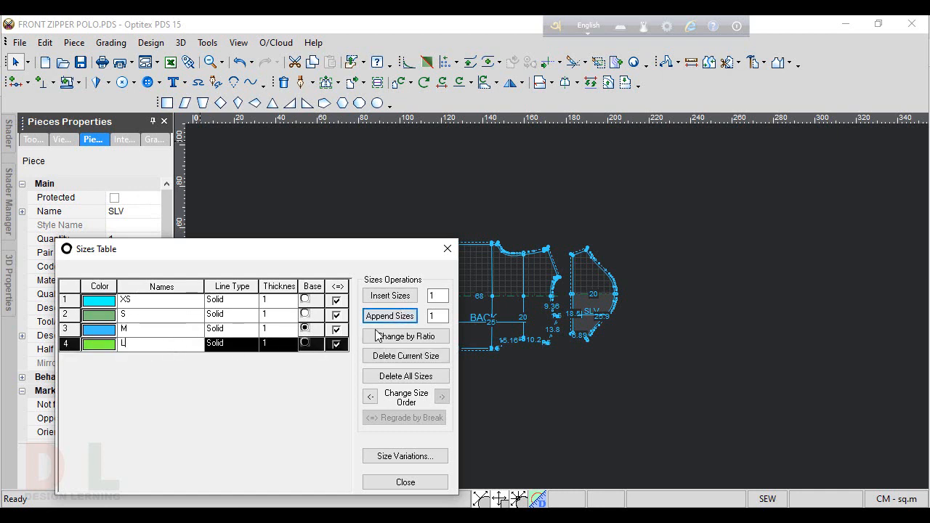
pyautogui.click(390, 316)
pyautogui.click(165, 367)
pyautogui.write('XL')
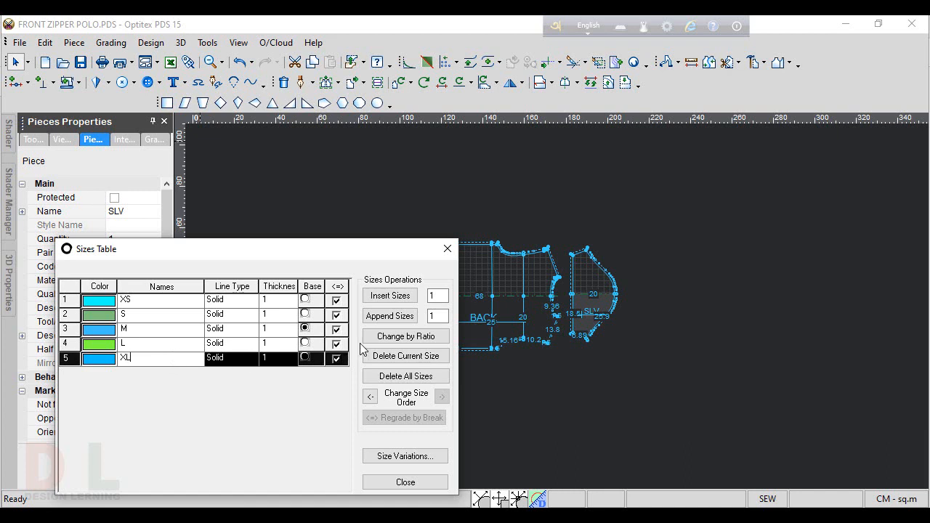
pyautogui.click(390, 316)
pyautogui.click(165, 377)
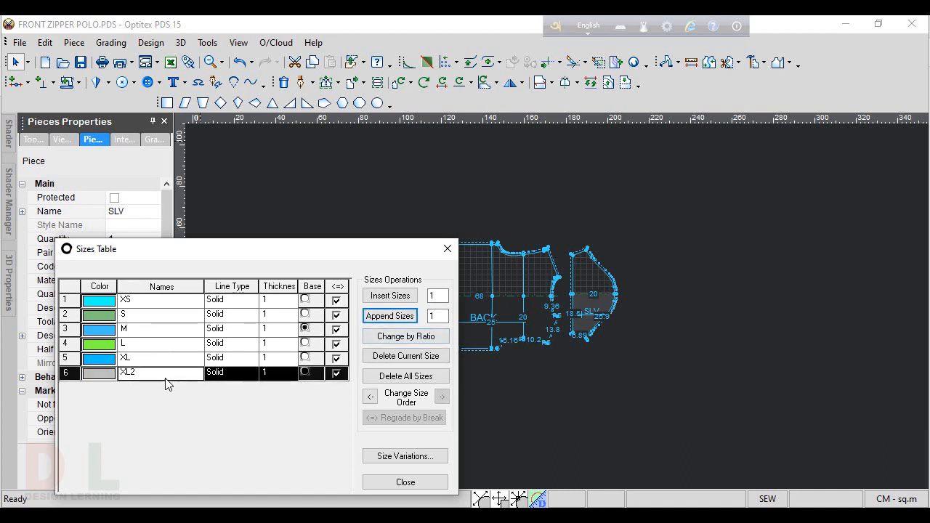
pyautogui.write('XXL')
pyautogui.click(405, 482)
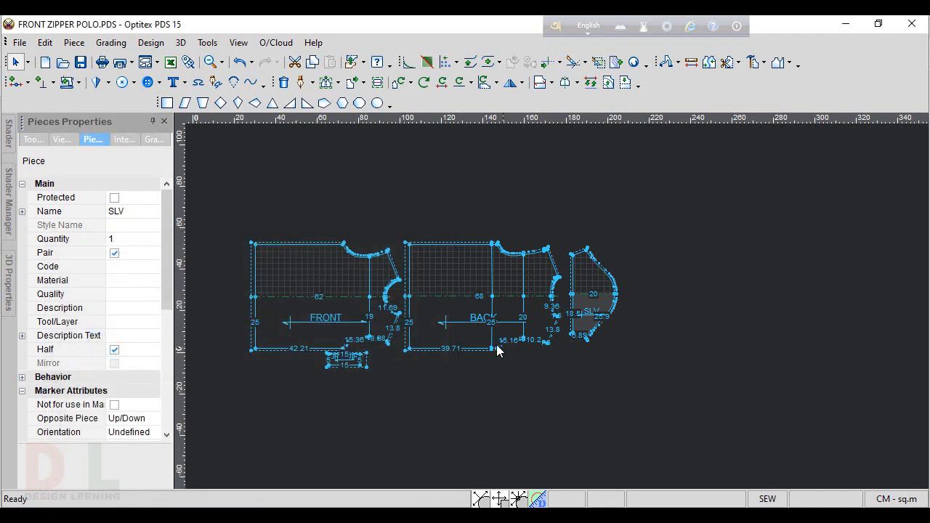
# Step: Shift the FRONT piece slightly upward, away from the zip guard piece
pyautogui.scroll(2, 558, 306)
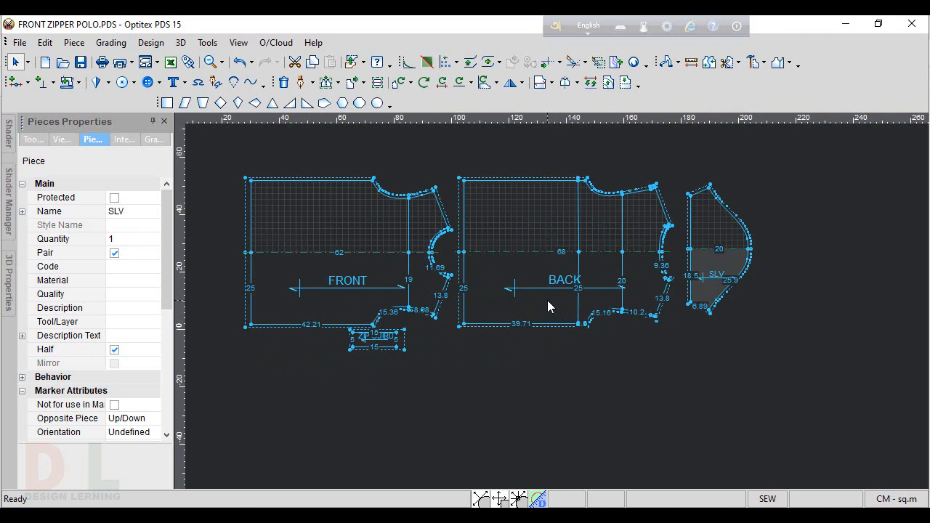
pyautogui.scroll(1, 558, 304)
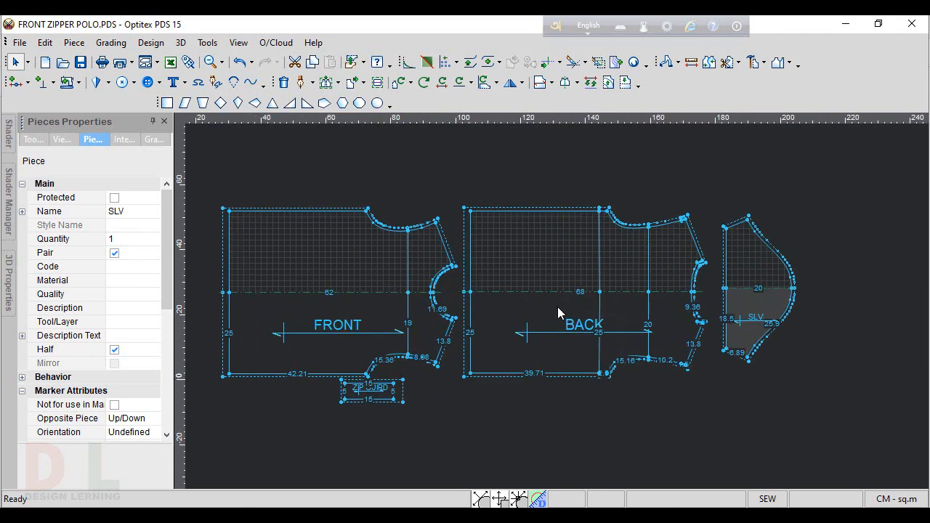
pyautogui.click(371, 314)
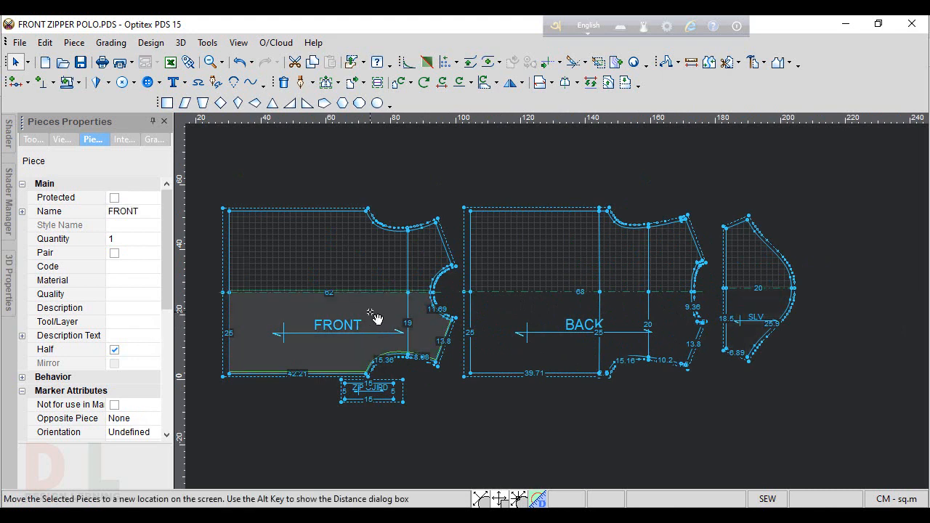
pyautogui.moveTo(378, 317); pyautogui.dragTo(379, 311)
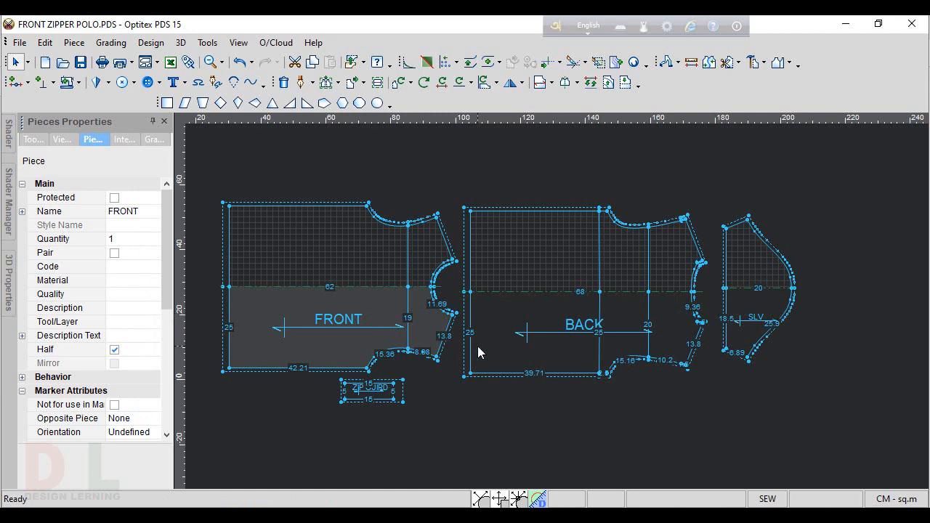
# Step: Check the PDF size chart, then set the dy grading of the BACK piece's lower shoulder tip to 0.5 for sizes XS and S
pyautogui.scroll(5, 654, 367)
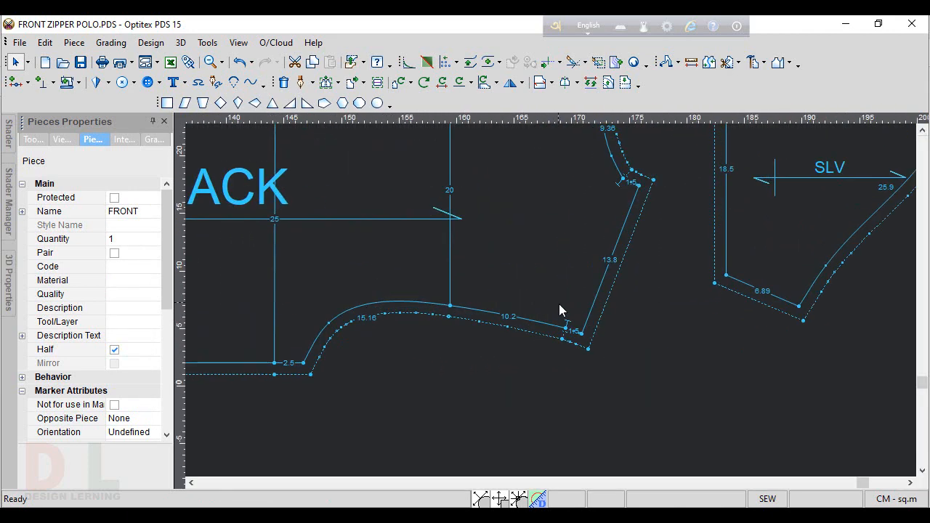
pyautogui.scroll(2, 571, 336)
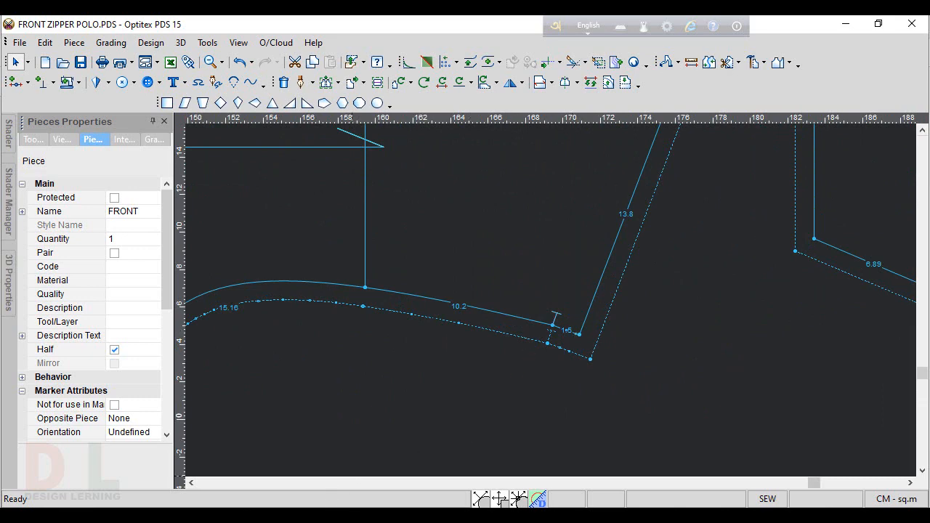
pyautogui.click(465, 514)
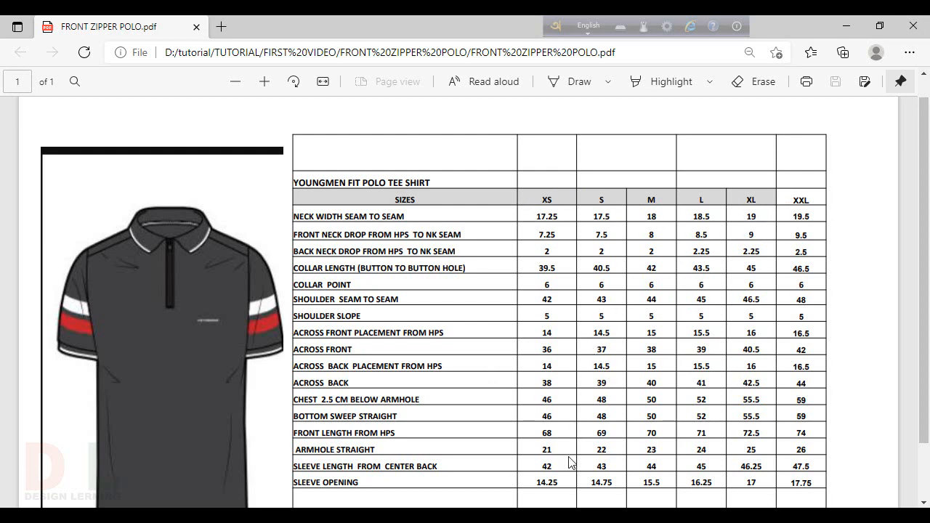
pyautogui.click(569, 516)
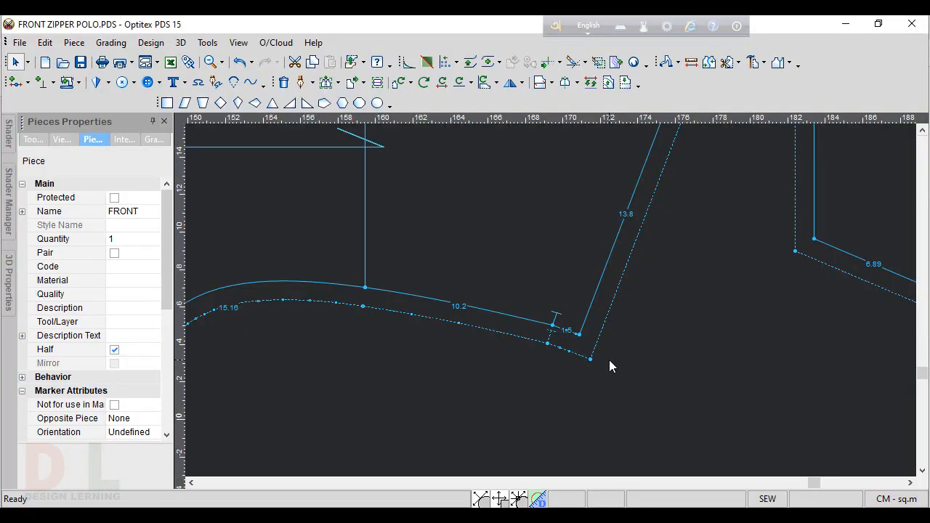
pyautogui.click(579, 335)
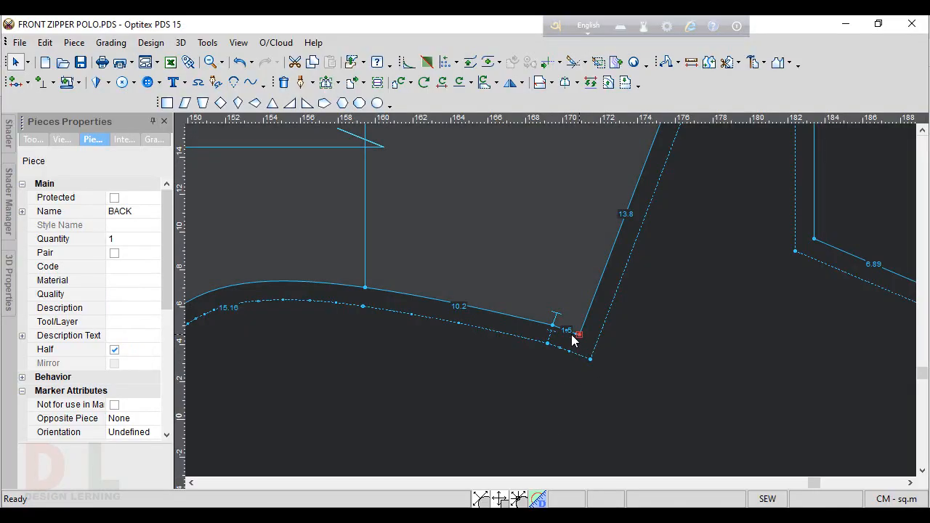
pyautogui.click(154, 138)
pyautogui.click(152, 274)
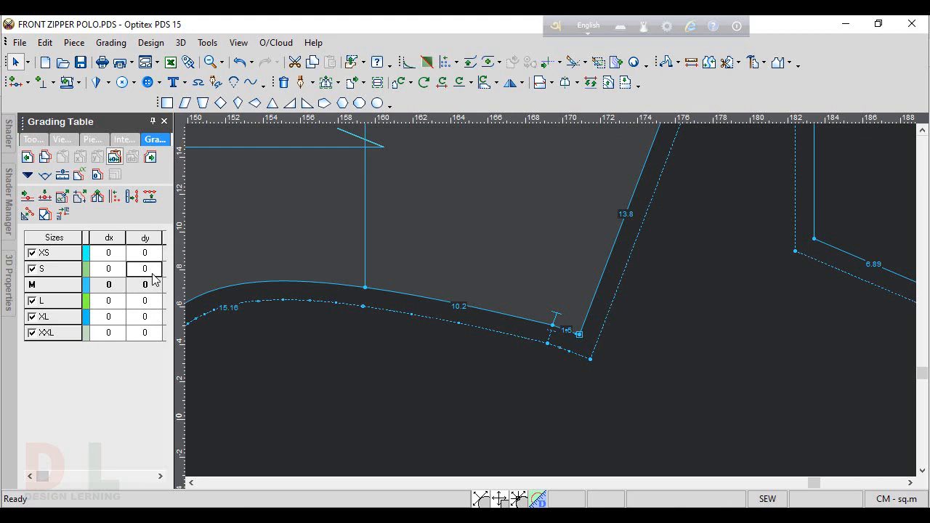
pyautogui.write('0.5')
pyautogui.press('Return')
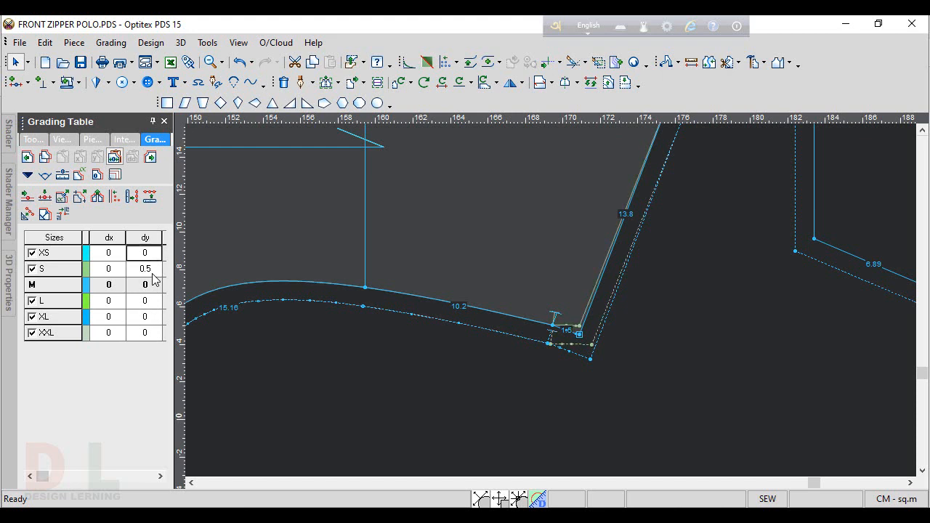
pyautogui.write('0.5')
pyautogui.press('Return')
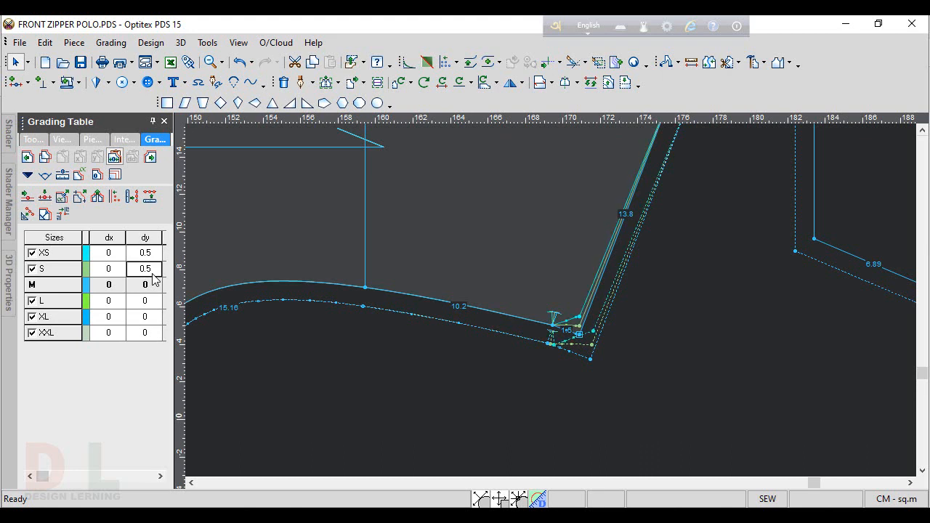
# Step: Set the BACK shoulder tip's dy grading to -0.5 for L and -0.75 for both XL and XXL
pyautogui.press('Down')
pyautogui.write('-0.5')
pyautogui.press('Return')
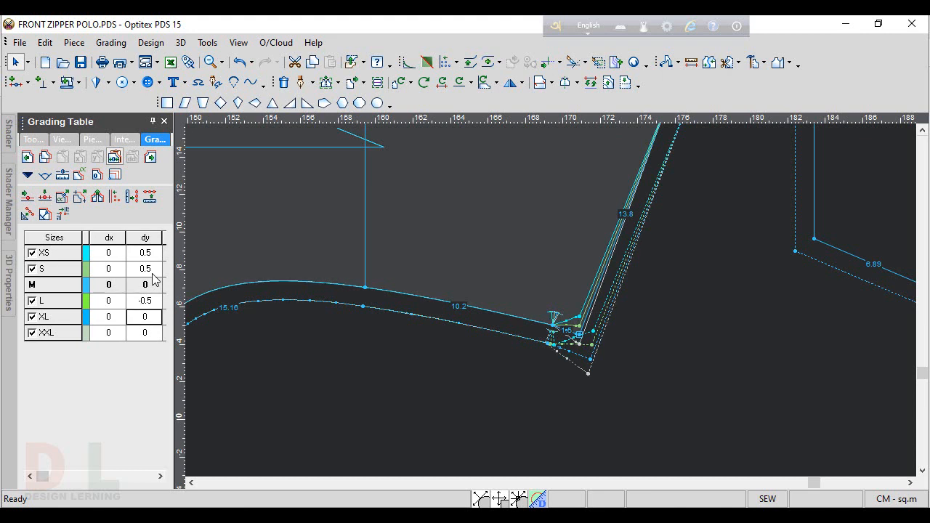
pyautogui.write('-.75')
pyautogui.press('Return')
pyautogui.write('-.75')
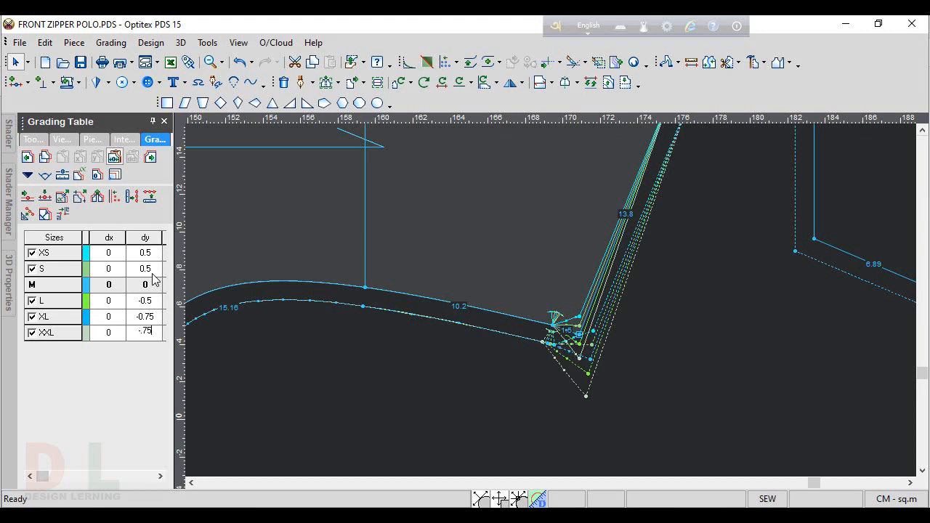
pyautogui.press('Return')
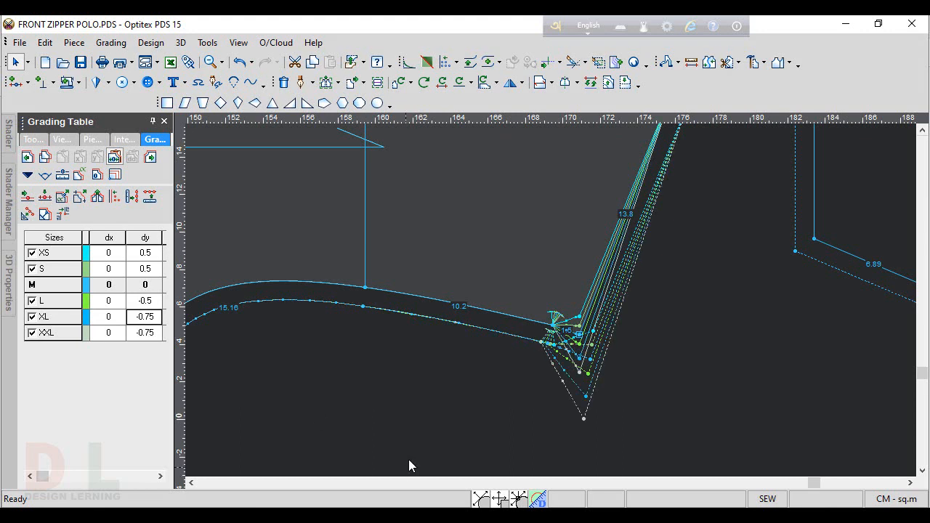
# Step: Copy the shoulder tip's grading and paste its Y values onto the adjacent 1.5 cm point and the across-back point on the BACK armhole
pyautogui.click(44, 155)
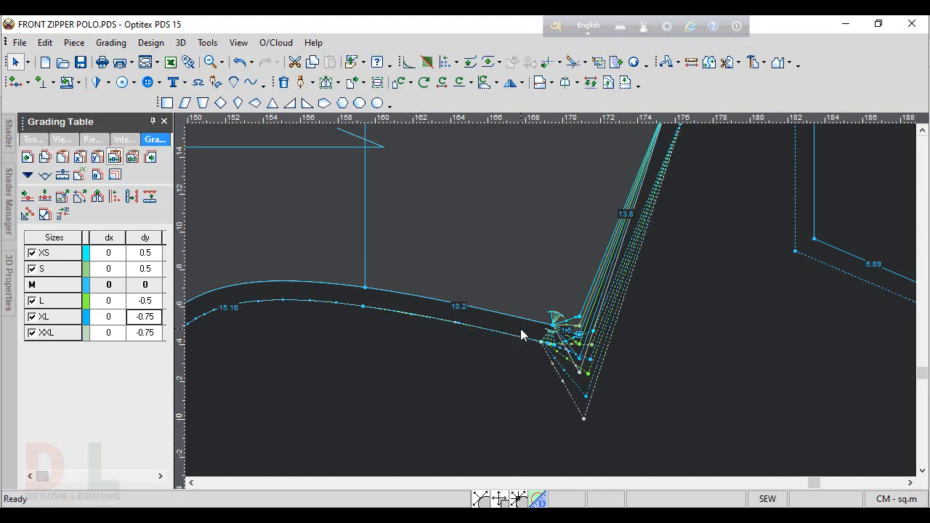
pyautogui.click(365, 287)
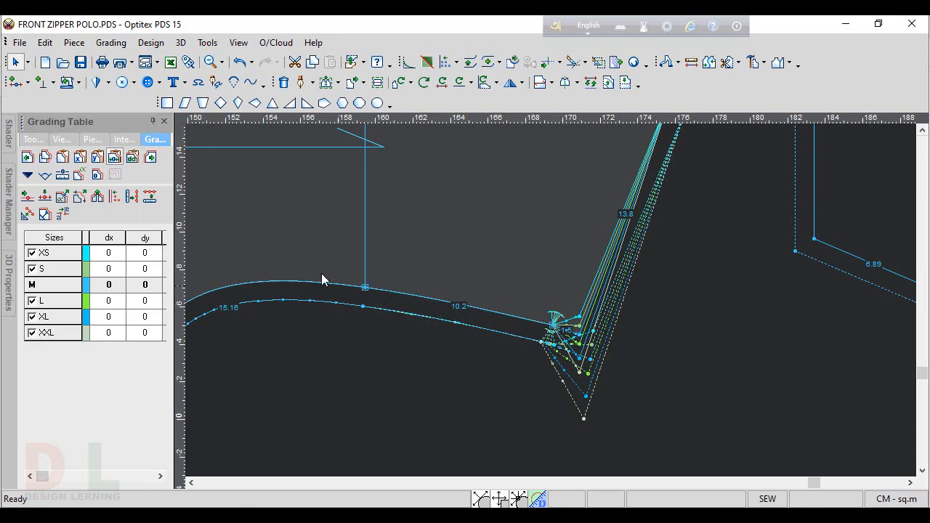
pyautogui.click(97, 159)
pyautogui.scroll(-5, 553, 301)
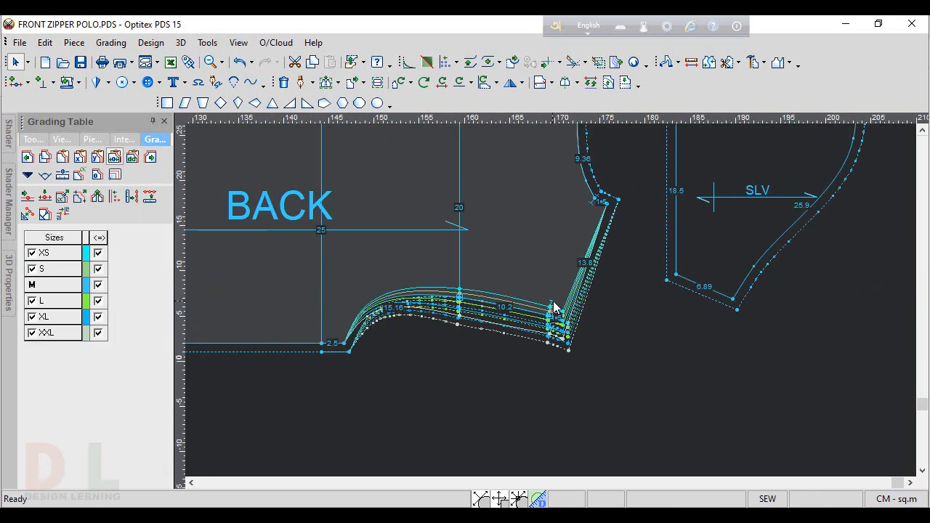
# Step: Paste the copied Y grading onto the FRONT piece's lower shoulder tip and its across-front armhole point
pyautogui.scroll(5, 552, 303)
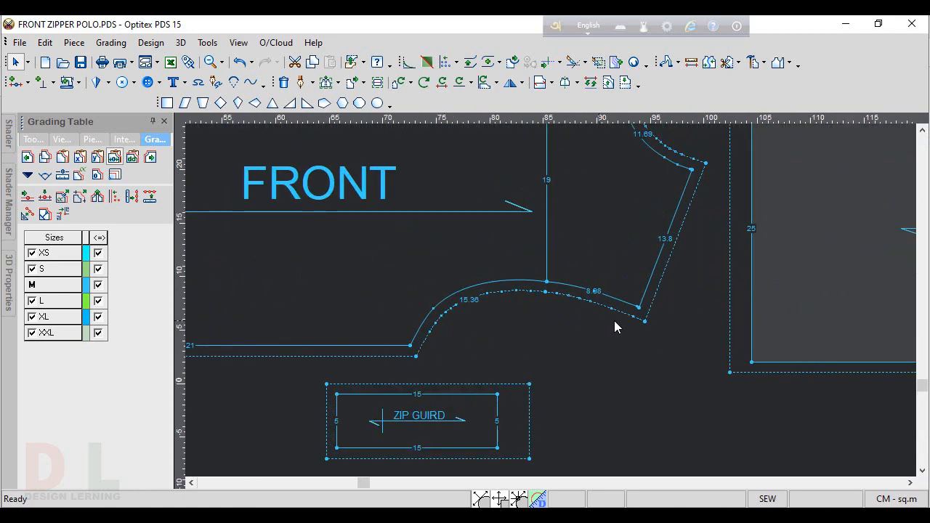
pyautogui.click(638, 308)
pyautogui.keyDown('shift'); pyautogui.click(547, 281); pyautogui.keyUp('shift')
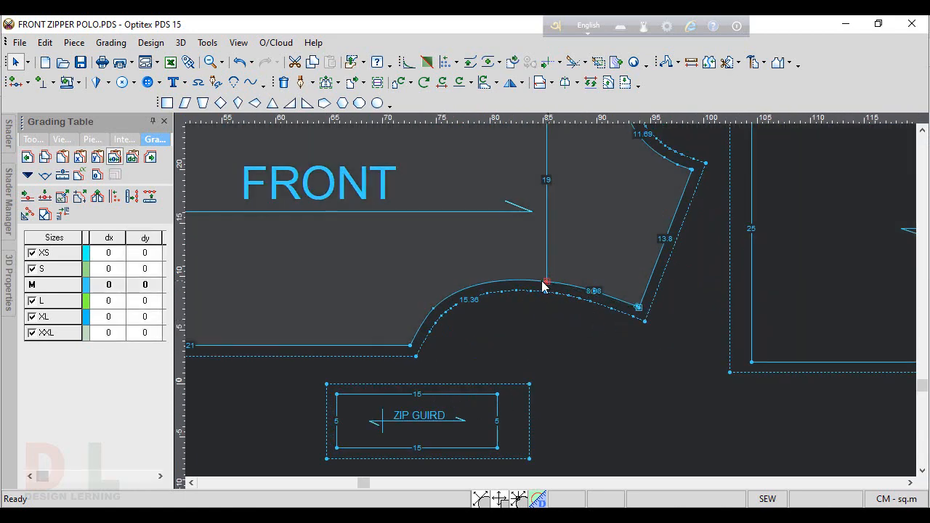
pyautogui.click(98, 157)
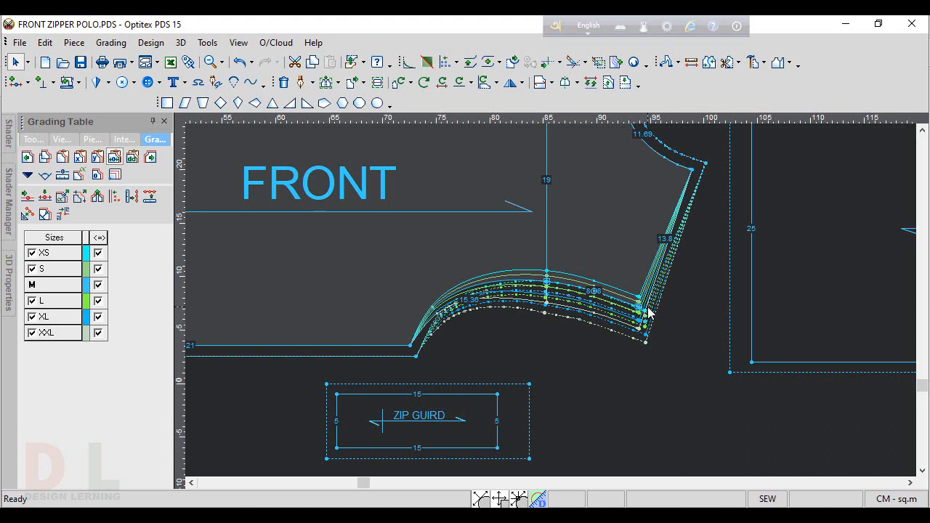
pyautogui.scroll(-3, 618, 305)
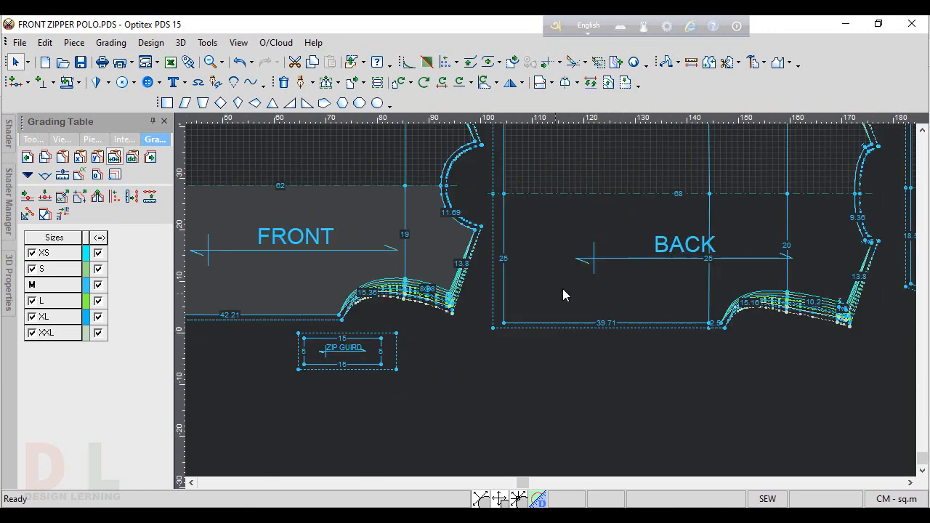
# Step: Set the dy grading of the BACK piece's shoulder-neck corner to 0.25 for S and 0.1 for XS
pyautogui.scroll(4, 560, 298)
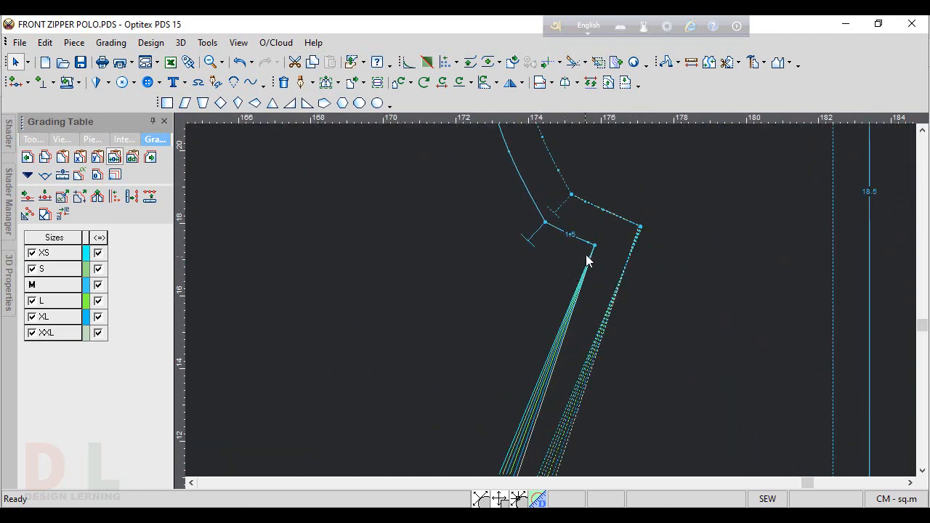
pyautogui.click(594, 247)
pyautogui.click(155, 275)
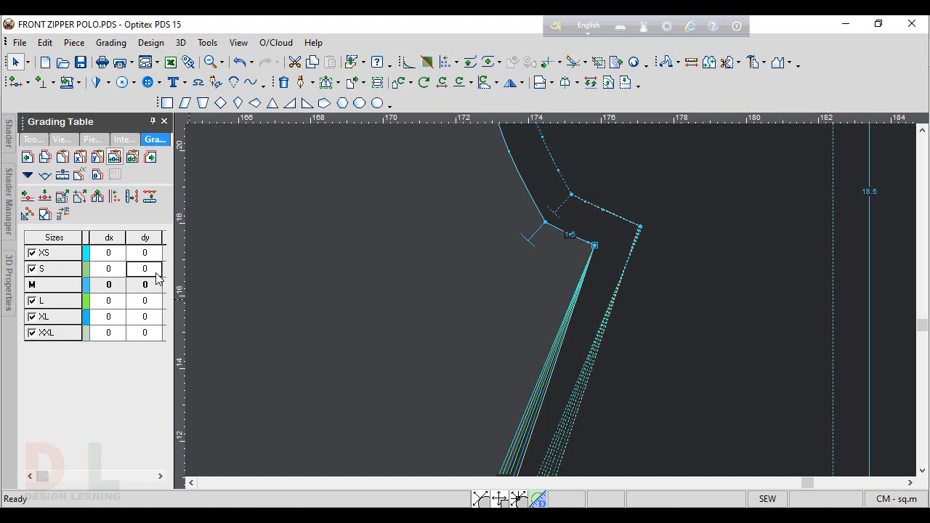
pyautogui.write('.25')
pyautogui.press('Return')
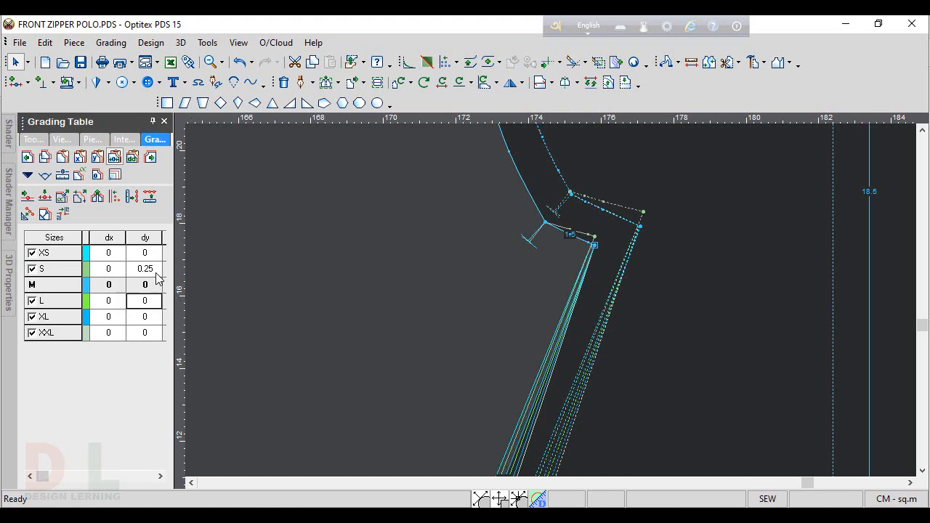
pyautogui.press('Up')
pyautogui.press('Up')
pyautogui.write('.1')
pyautogui.press('Return')
pyautogui.press('Return')
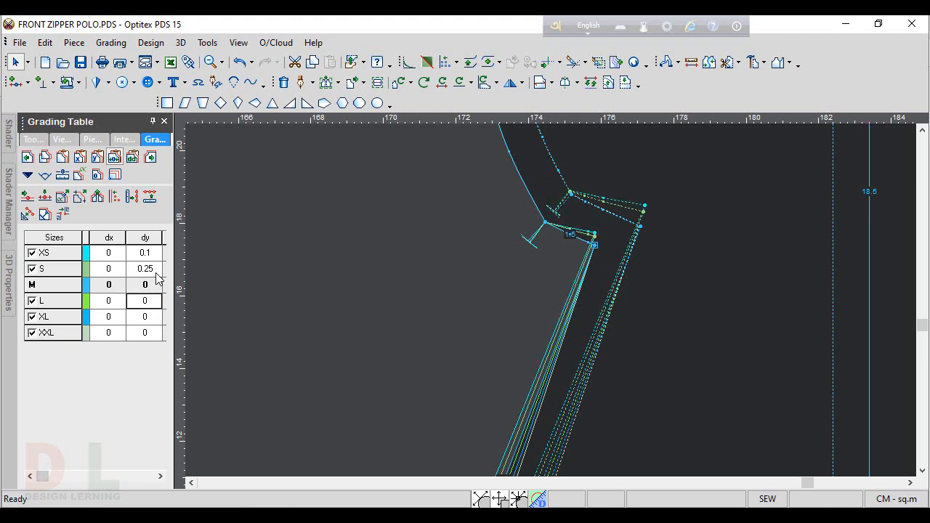
# Step: Set the dy grading of the BACK shoulder-neck corner to -0.25 for L, XL and XXL
pyautogui.press('BackSpace')
pyautogui.write('-.25')
pyautogui.press('Return')
pyautogui.press('BackSpace')
pyautogui.write('-')
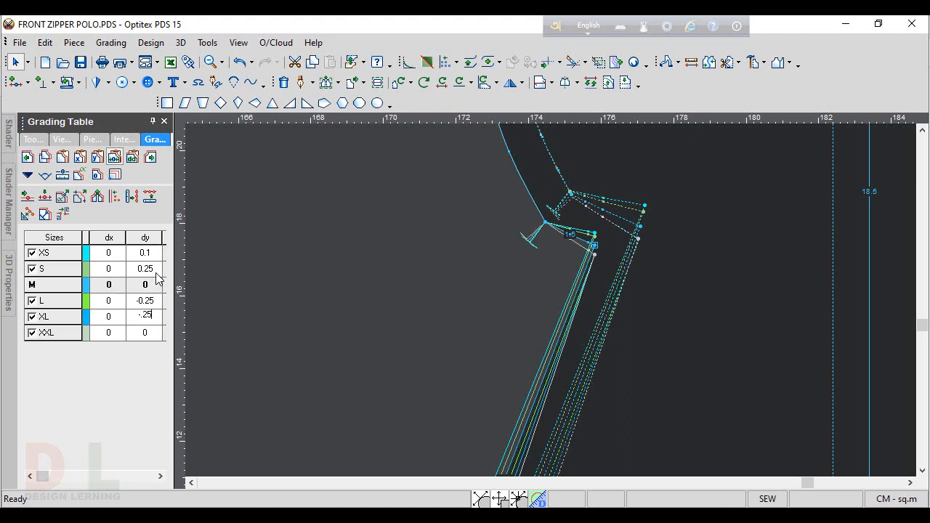
pyautogui.press('Return')
pyautogui.press('BackSpace')
pyautogui.write('-0.25')
pyautogui.press('Return')
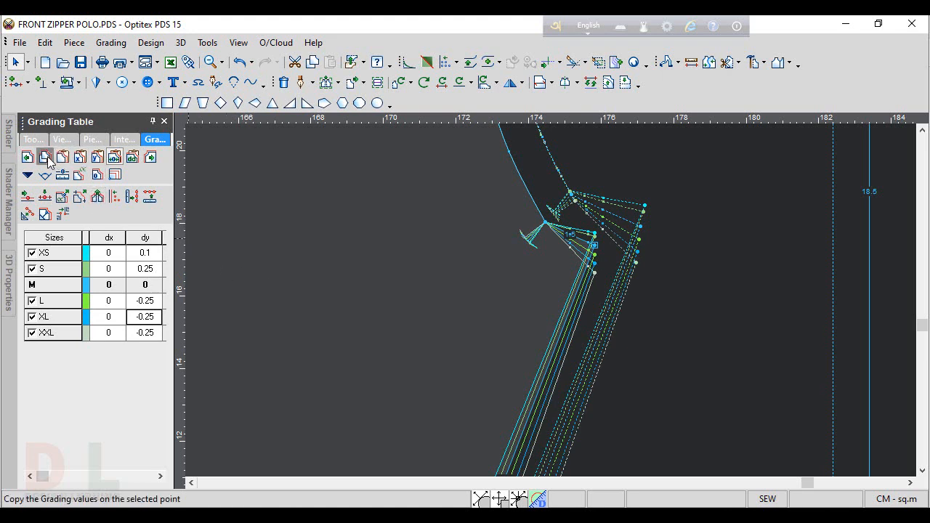
# Step: Copy the shoulder-neck corner's grading and paste its Y values onto the adjacent BACK neckline point
pyautogui.click(545, 223)
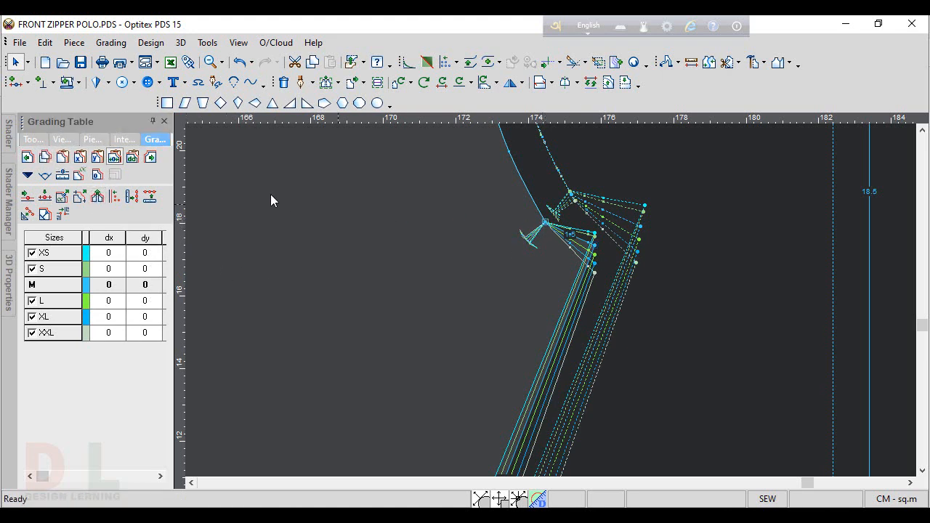
pyautogui.click(98, 157)
pyautogui.scroll(-3, 550, 302)
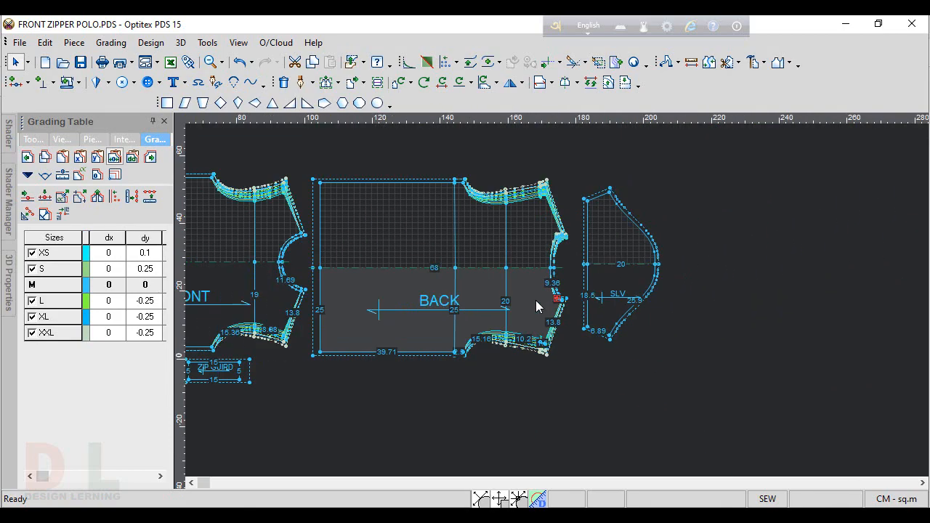
# Step: Paste the copied neck Y grading onto the FRONT piece's lower shoulder-neck corner
pyautogui.scroll(3, 550, 300)
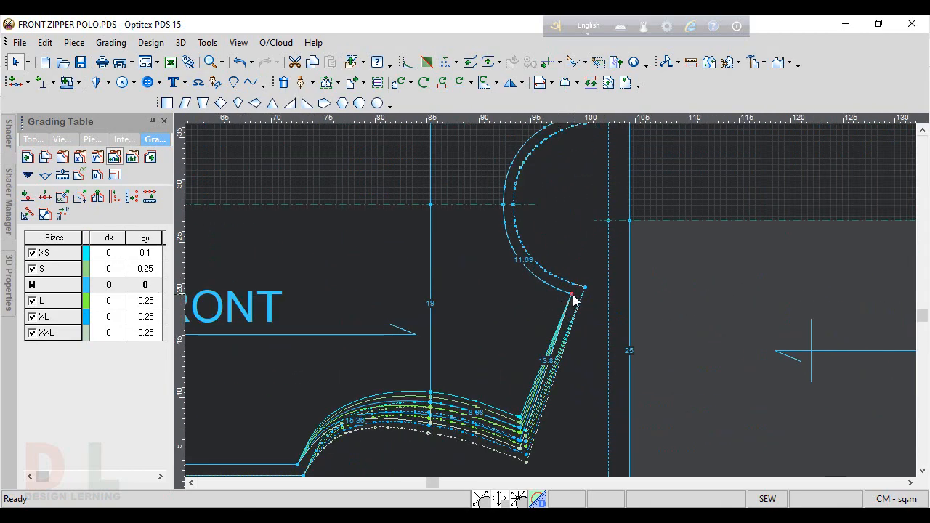
pyautogui.click(571, 294)
pyautogui.click(98, 158)
pyautogui.scroll(-4, 550, 305)
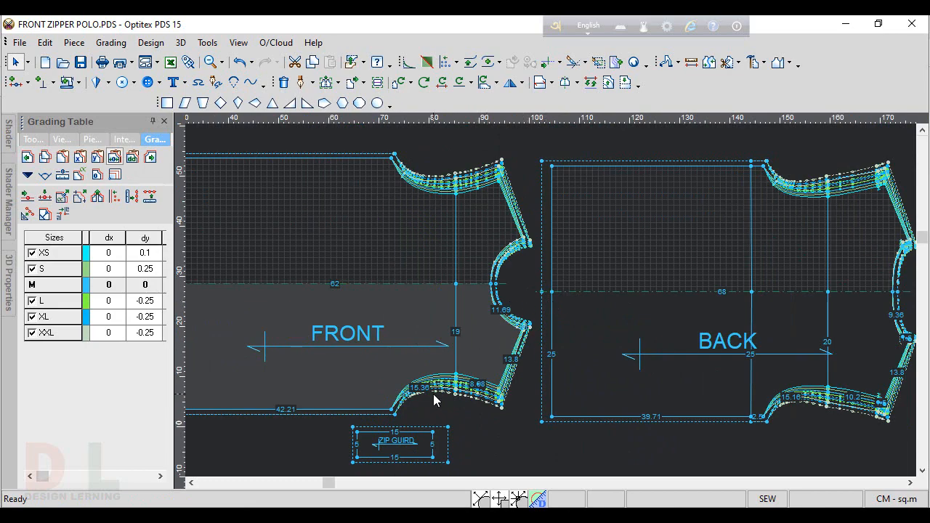
# Step: Inspect the graded FRONT armhole and neckline, then hide the seam allowance outlines on the pieces
pyautogui.scroll(5, 555, 316)
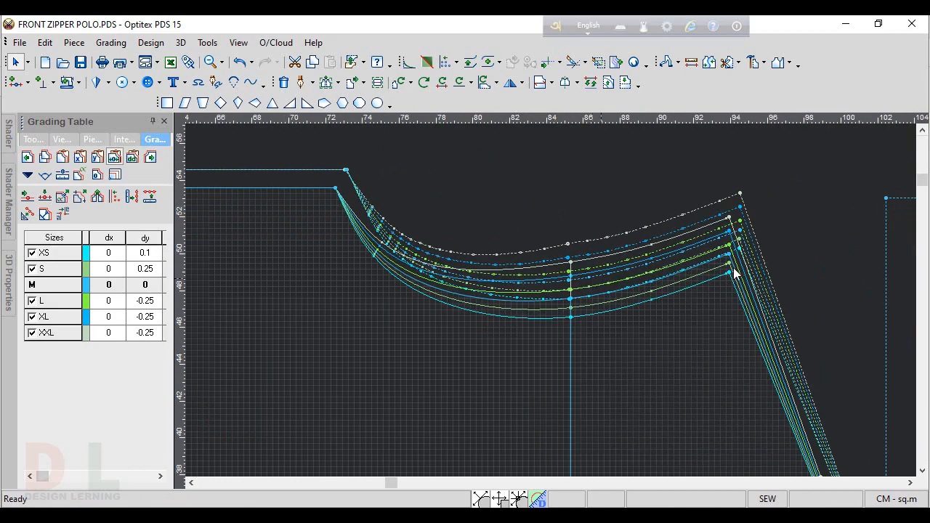
pyautogui.scroll(-3, 554, 322)
pyautogui.scroll(3, 552, 309)
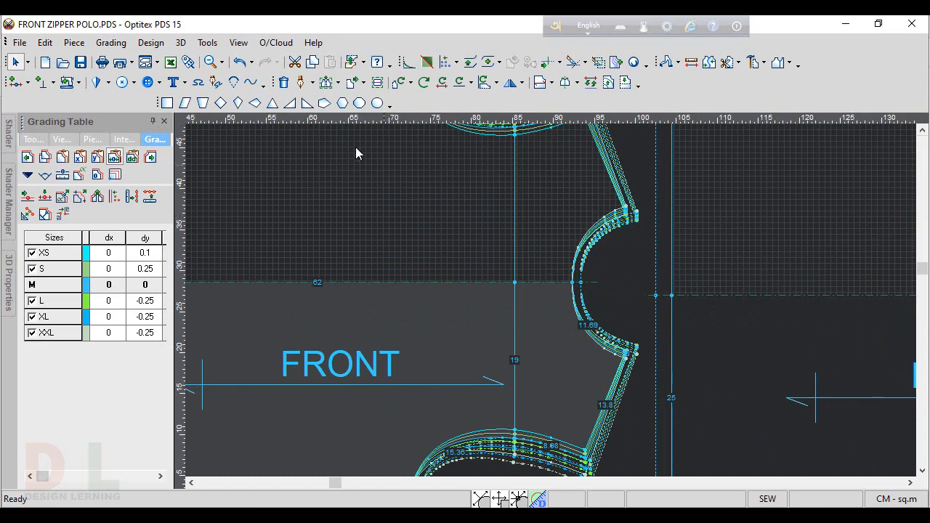
pyautogui.click(236, 43)
pyautogui.click(276, 243)
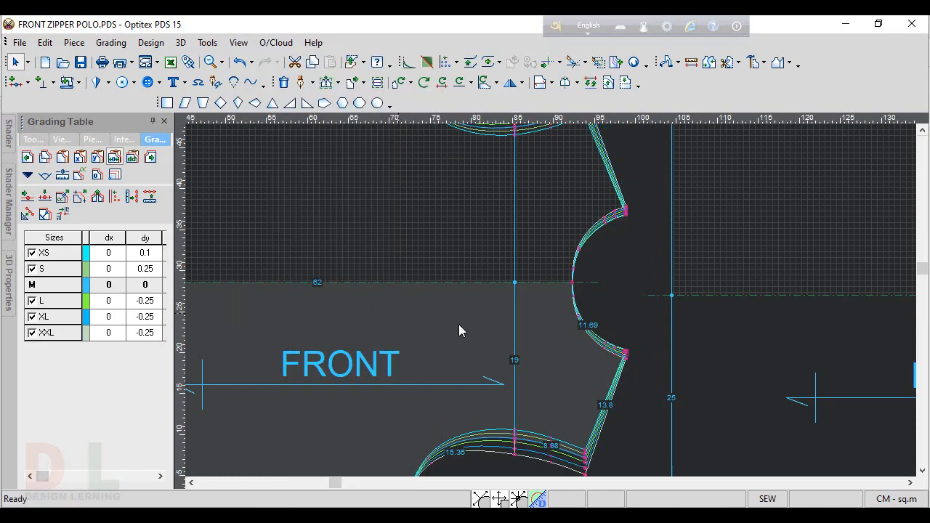
# Step: Set the dx grading of the FRONT centre neck point to 0.5 for XS and S, and -0.5 for L, XL and XXL
pyautogui.scroll(-1, 588, 319)
pyautogui.scroll(4, 588, 319)
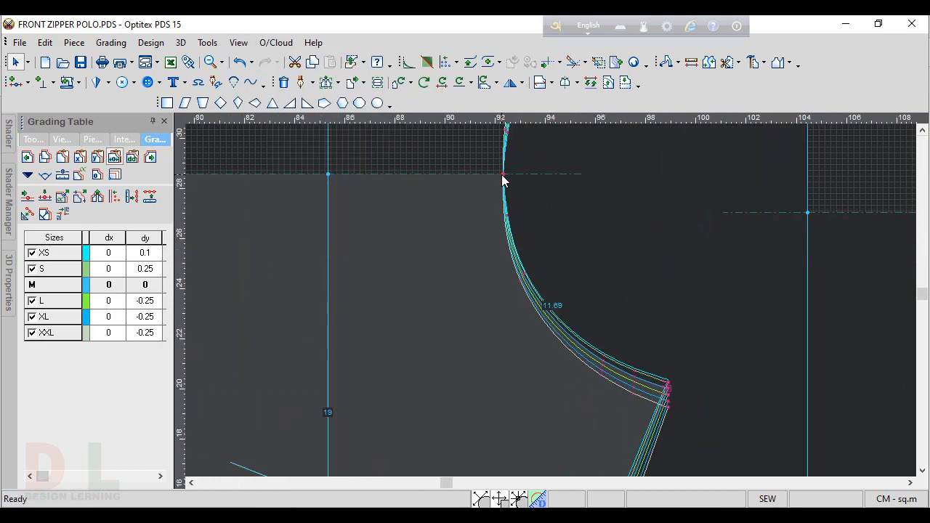
pyautogui.click(502, 175)
pyautogui.scroll(2, 552, 305)
pyautogui.scroll(-4, 552, 306)
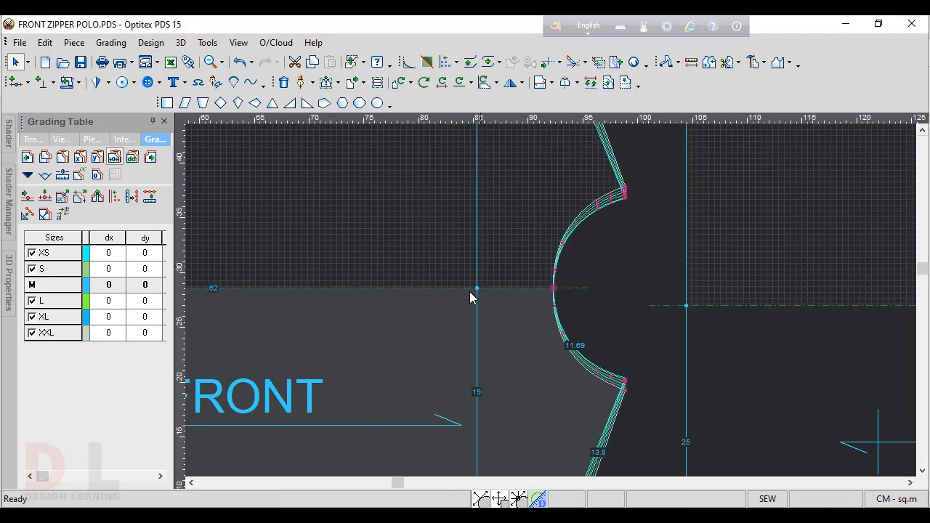
pyautogui.click(554, 289)
pyautogui.moveTo(109, 252); pyautogui.dragTo(110, 360)
pyautogui.write('0.5')
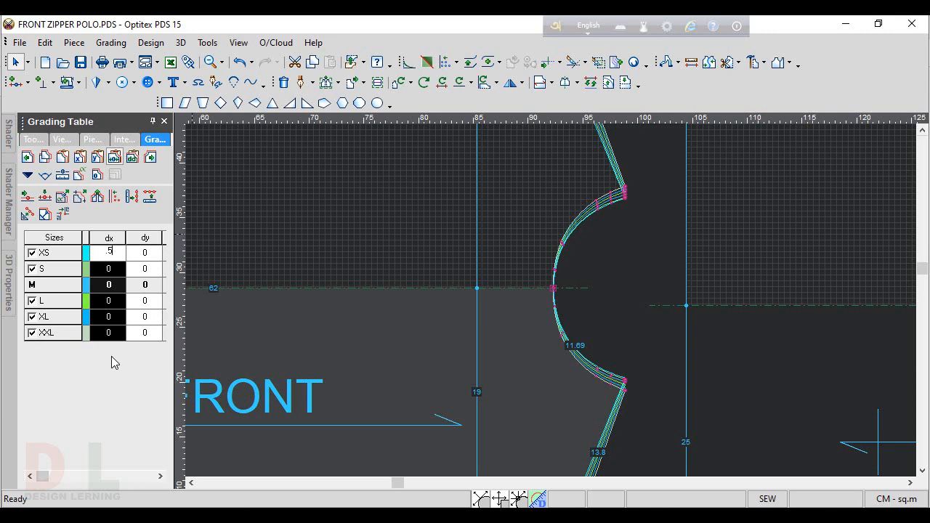
pyautogui.press('Return')
pyautogui.scroll(-2, 611, 437)
pyautogui.scroll(-1, 553, 306)
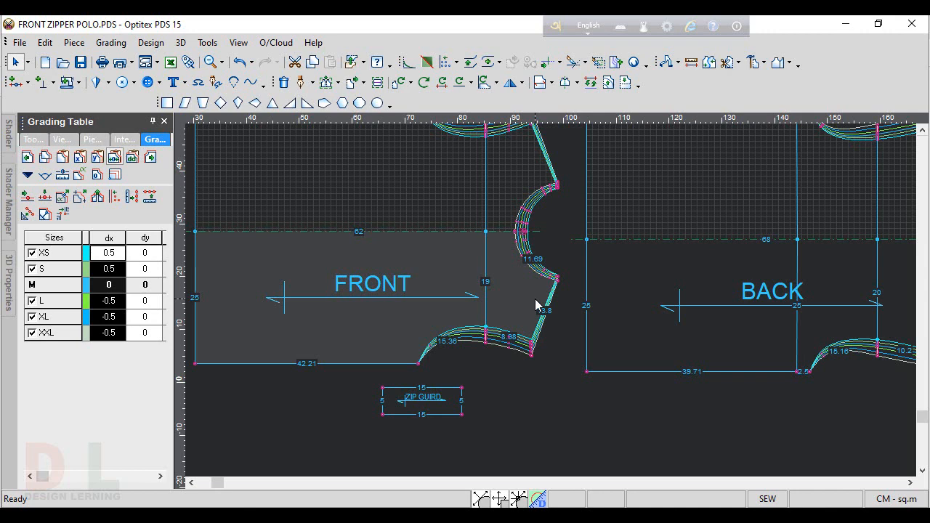
# Step: Set the dx grading of the FRONT mid-armhole point to 0.5 for XS and S, and -0.5 for L, XL and XXL
pyautogui.scroll(3, 550, 300)
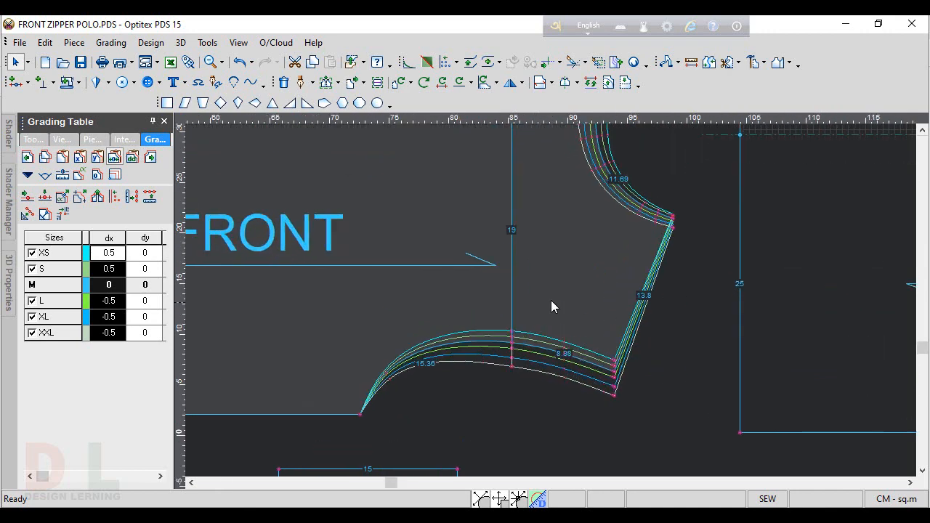
pyautogui.click(505, 353)
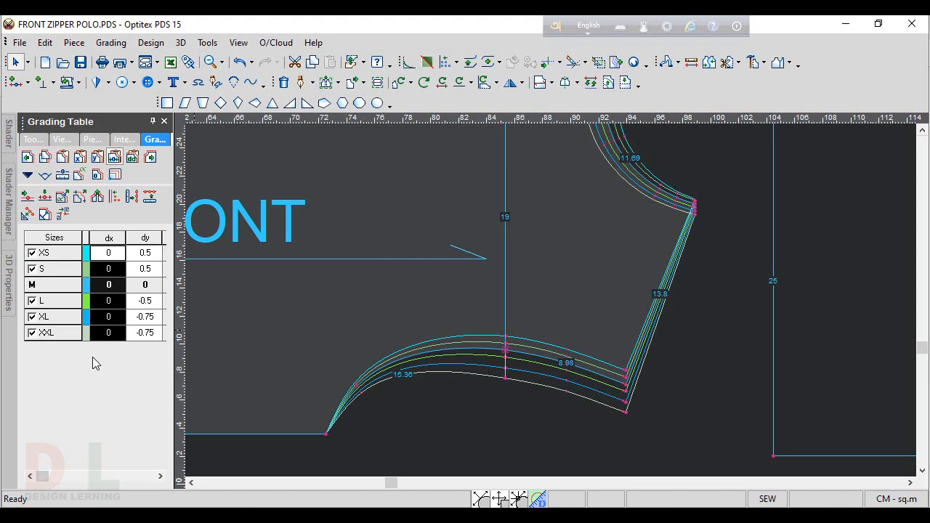
pyautogui.write('.5')
pyautogui.press('Return')
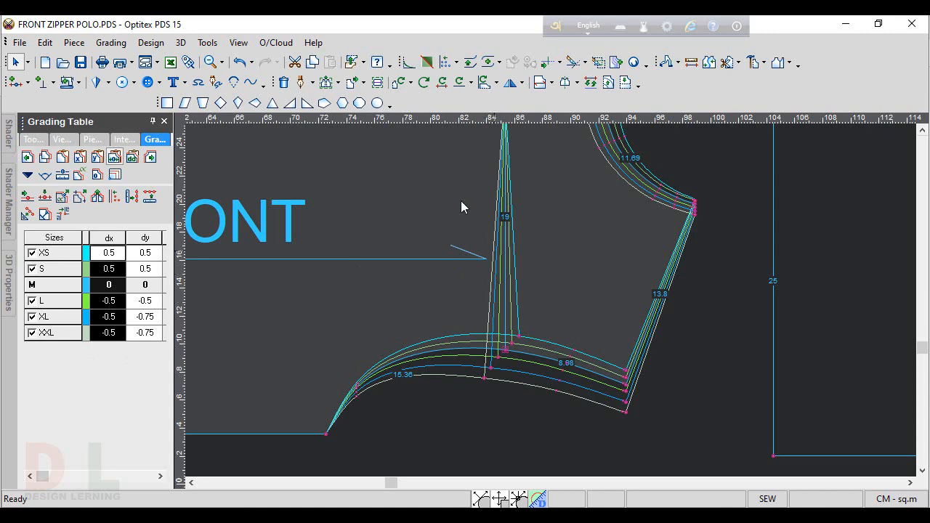
# Step: Paste the X grading onto the centre-fold end of the FRONT mid-armhole cross line
pyautogui.scroll(5, 556, 290)
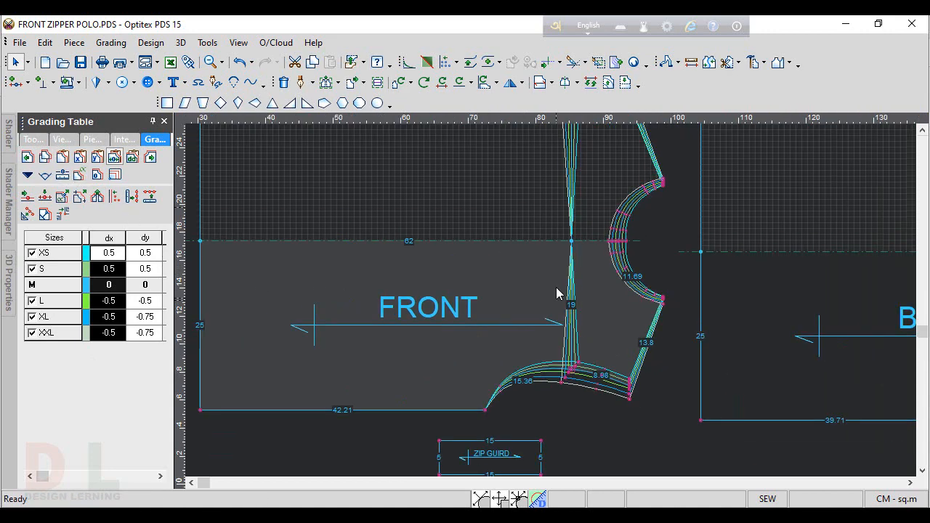
pyautogui.click(553, 271)
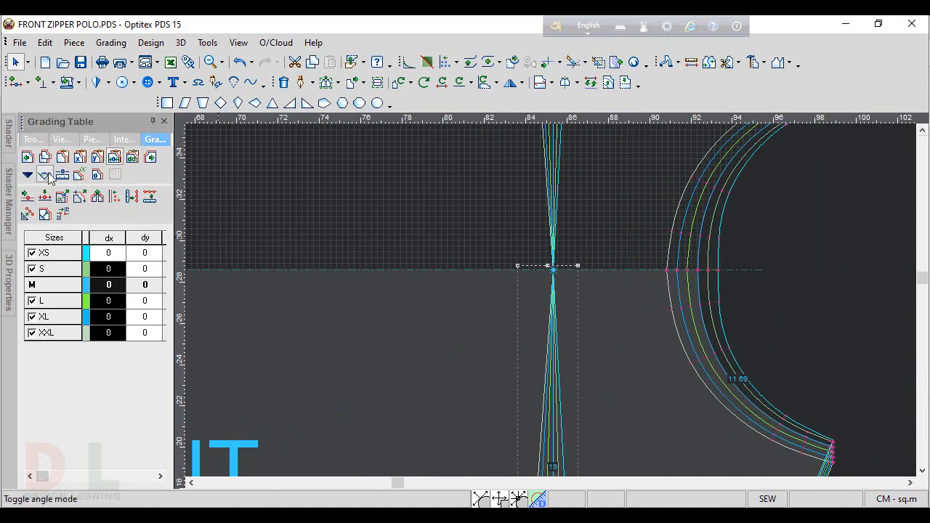
pyautogui.click(80, 157)
pyautogui.scroll(-5, 556, 305)
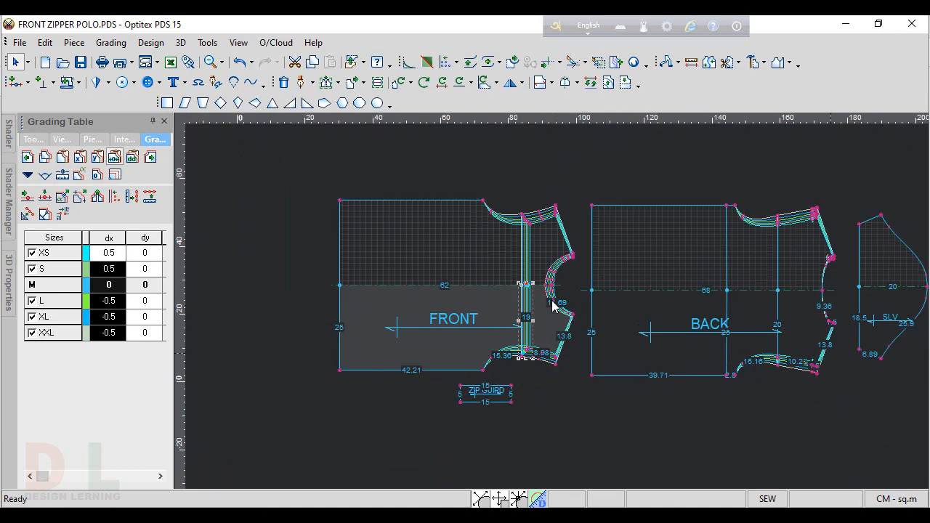
# Step: Paste the same X grading of 0.5 and -0.5 onto the BACK mid-armhole point
pyautogui.scroll(4, 556, 306)
pyautogui.click(426, 330)
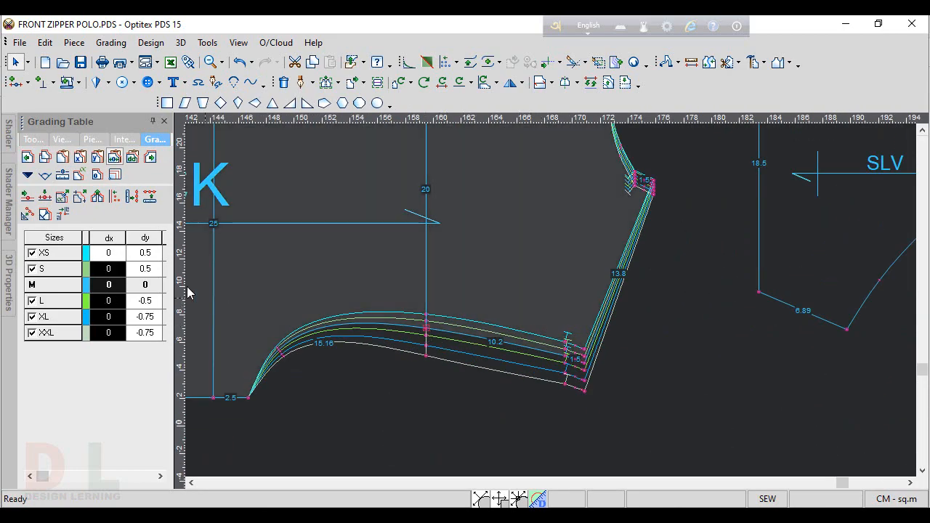
pyautogui.click(80, 157)
# Step: Paste the X grading onto the centre-fold end of the BACK mid-armhole cross line
pyautogui.scroll(-2, 565, 286)
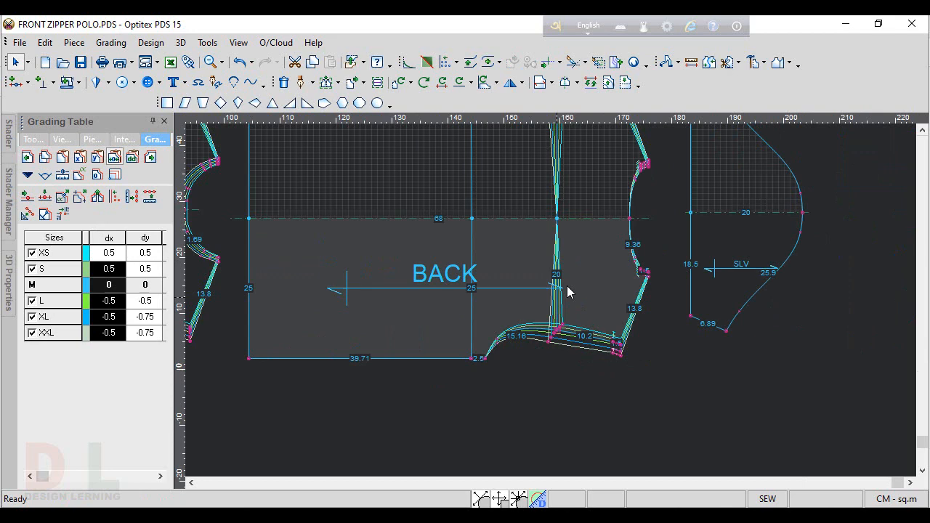
pyautogui.click(556, 218)
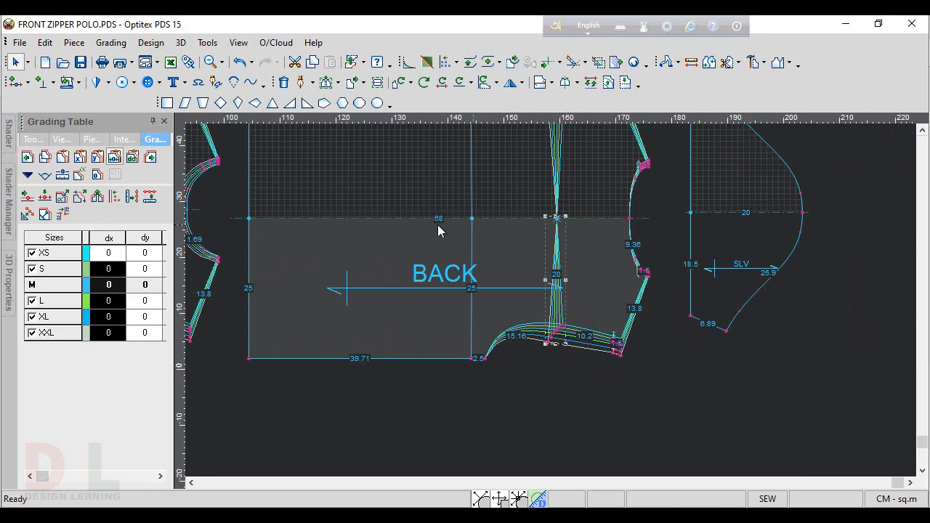
pyautogui.click(80, 157)
# Step: Set the BACK underarm point's dy grading to 1 for XS and S, -1 for L, and -1.5 for XL and XXL
pyautogui.scroll(-2, 552, 307)
pyautogui.scroll(4, 551, 306)
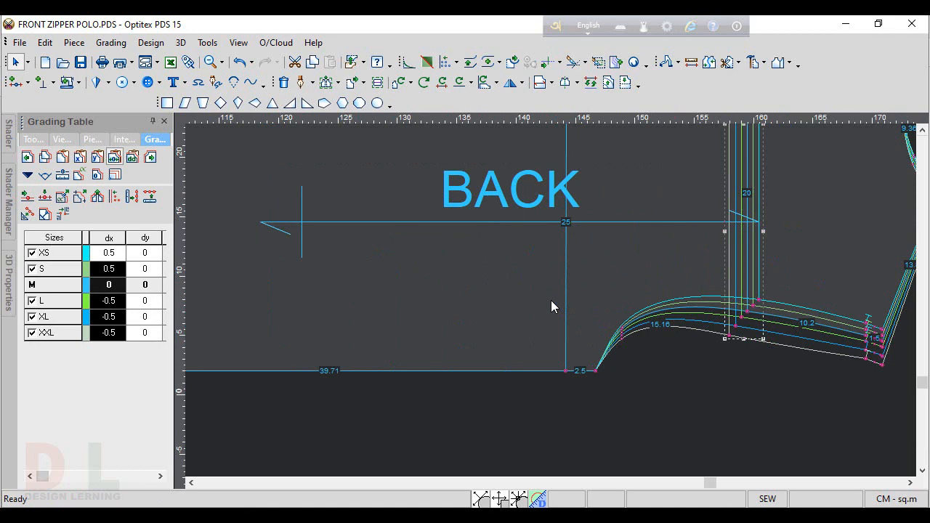
pyautogui.scroll(-2, 550, 305)
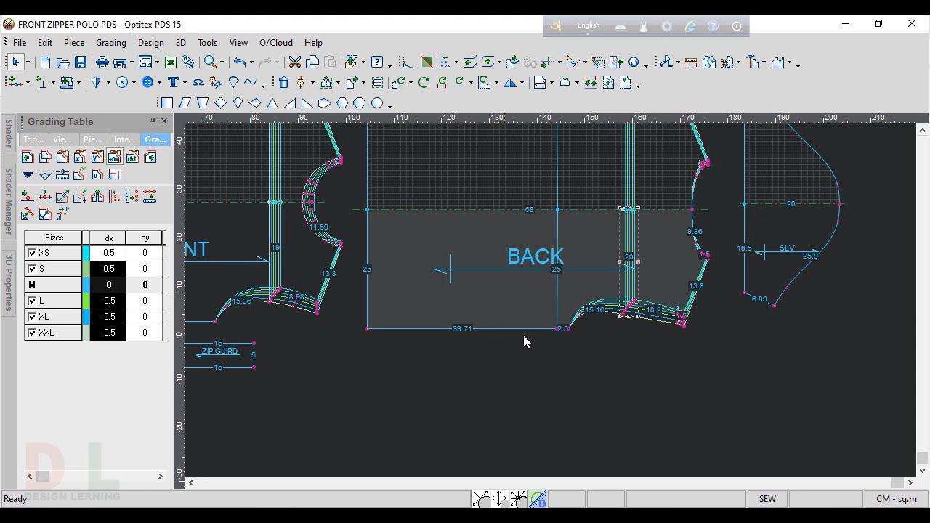
pyautogui.click(568, 329)
pyautogui.click(158, 274)
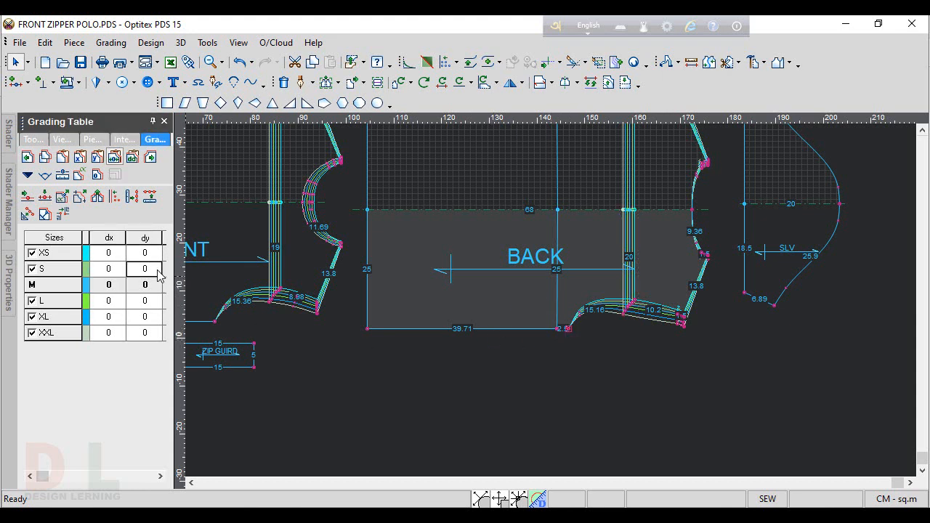
pyautogui.write('1')
pyautogui.press('Return')
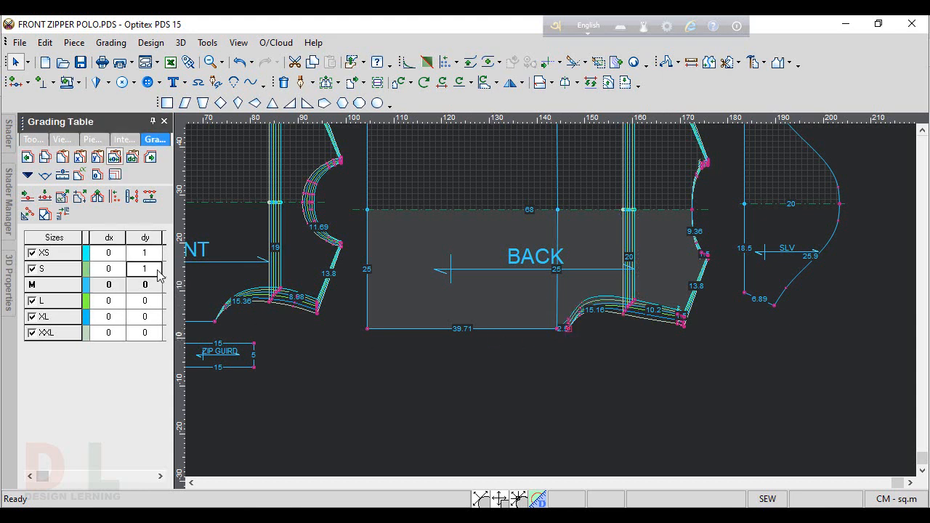
pyautogui.press('Down')
pyautogui.press('Down')
pyautogui.write('-1')
pyautogui.press('Return')
pyautogui.write('1.5')
pyautogui.press('Return')
pyautogui.write('-1.5')
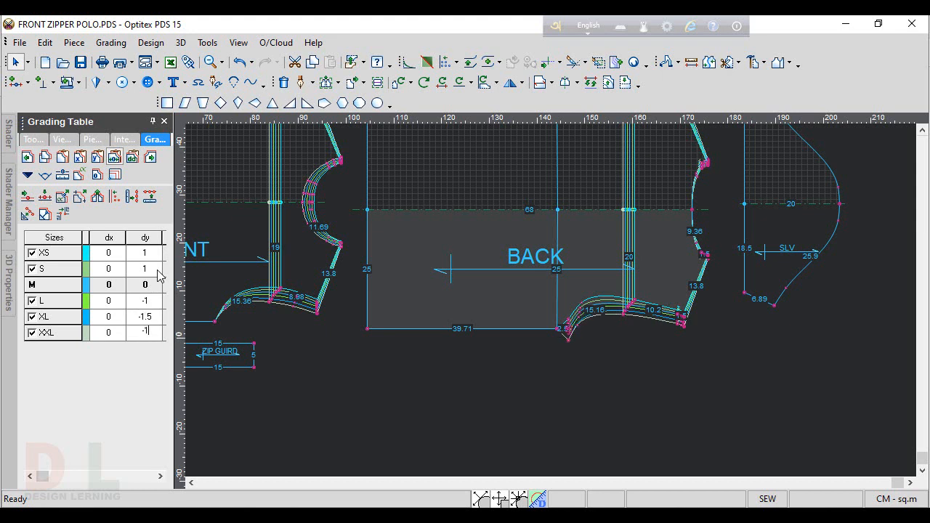
pyautogui.press('Return')
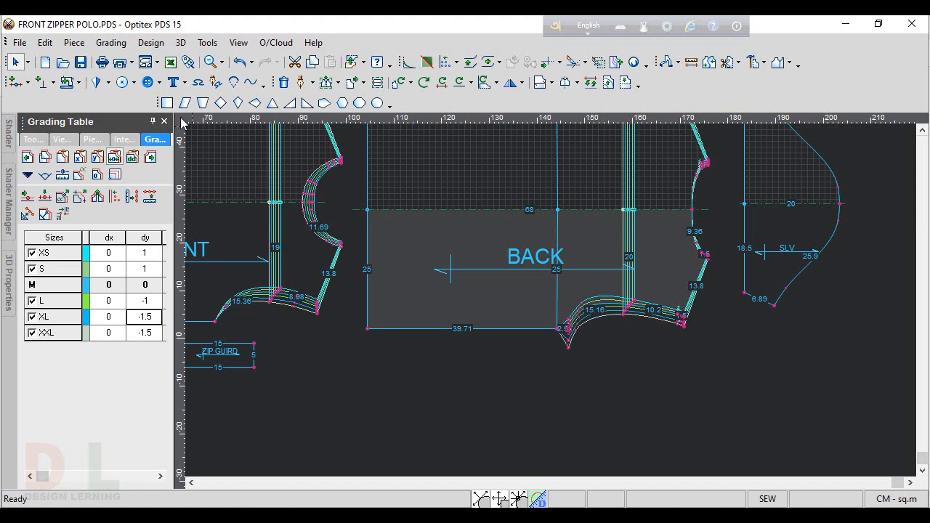
# Step: Copy the BACK underarm grading and paste it onto the adjacent chest-line side point and the lower hem corner
pyautogui.click(45, 159)
pyautogui.scroll(4, 606, 311)
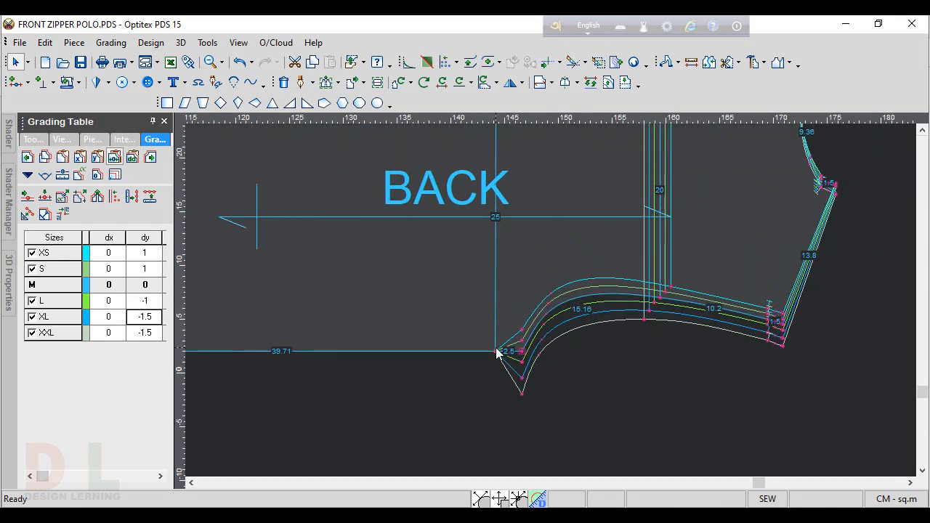
pyautogui.click(496, 352)
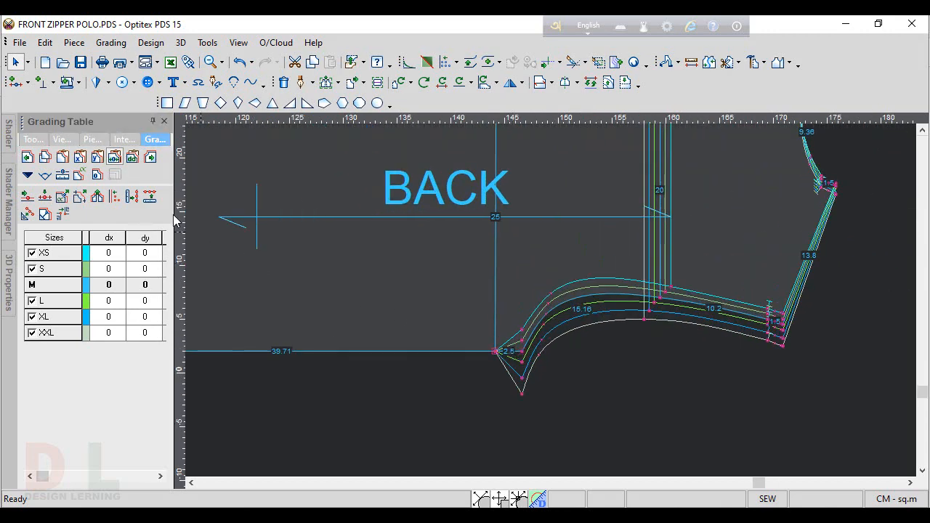
pyautogui.click(115, 175)
pyautogui.scroll(-4, 314, 320)
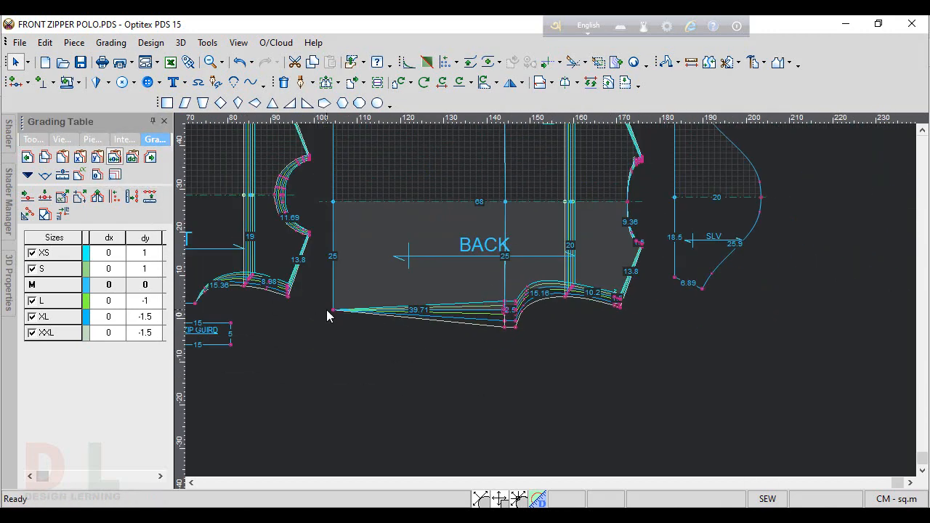
pyautogui.click(333, 310)
pyautogui.click(97, 159)
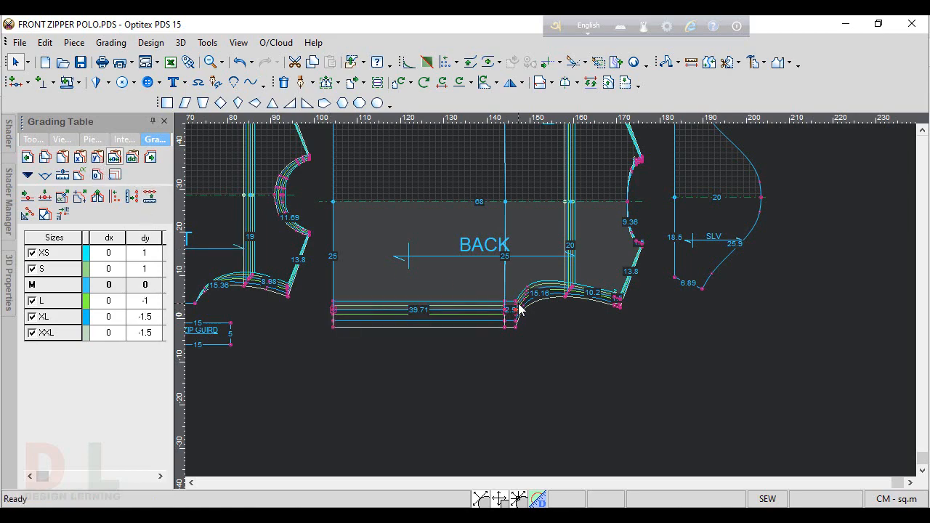
# Step: Paste the copied Y grading onto both the underarm point and the hem corner of the FRONT side seam
pyautogui.scroll(-3, 550, 309)
pyautogui.scroll(5, 550, 300)
pyautogui.scroll(-3, 516, 293)
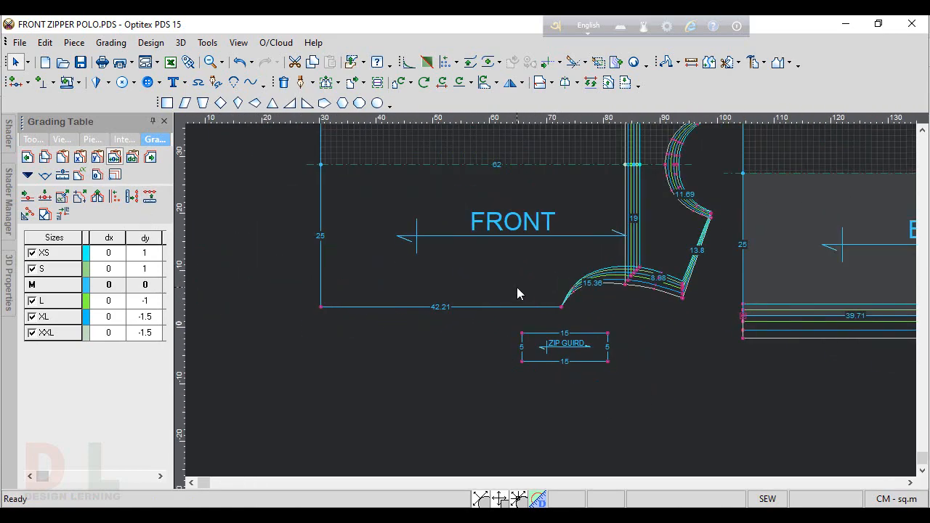
pyautogui.scroll(3, 508, 291)
pyautogui.scroll(-2, 479, 290)
pyautogui.scroll(2, 540, 304)
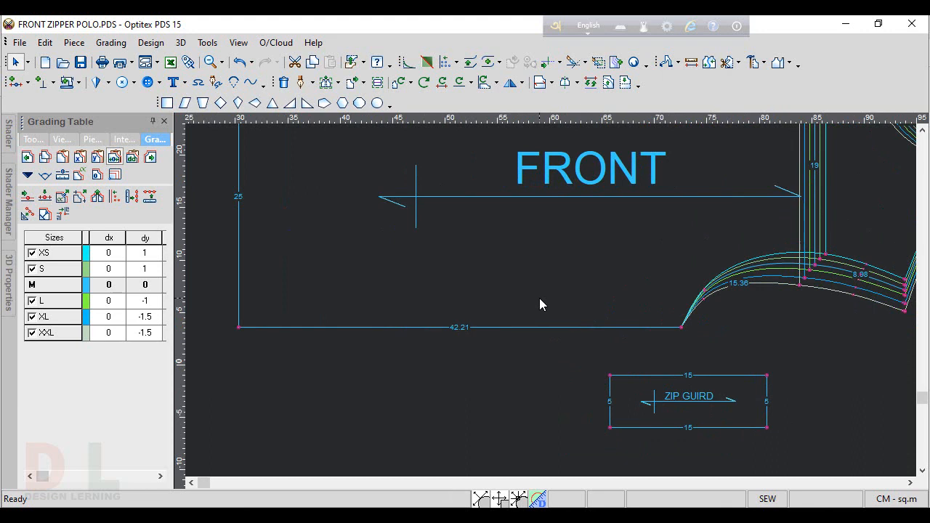
pyautogui.click(681, 327)
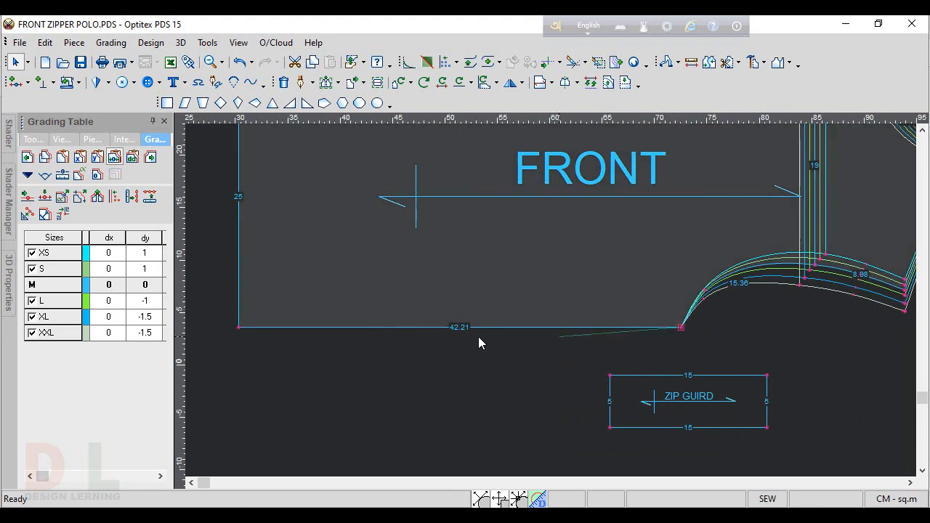
pyautogui.keyDown('ctrl'); pyautogui.click(239, 327); pyautogui.keyUp('ctrl')
pyautogui.click(97, 158)
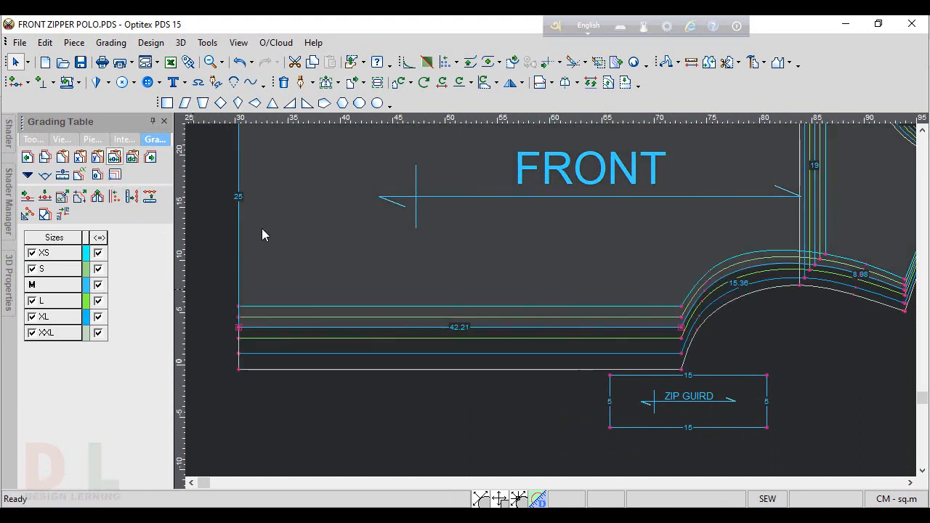
# Step: Set the dx grading of the FRONT underarm point to 1 for XS and S, and -1 for L, XL and XXL
pyautogui.click(680, 327)
pyautogui.moveTo(113, 265); pyautogui.dragTo(112, 353)
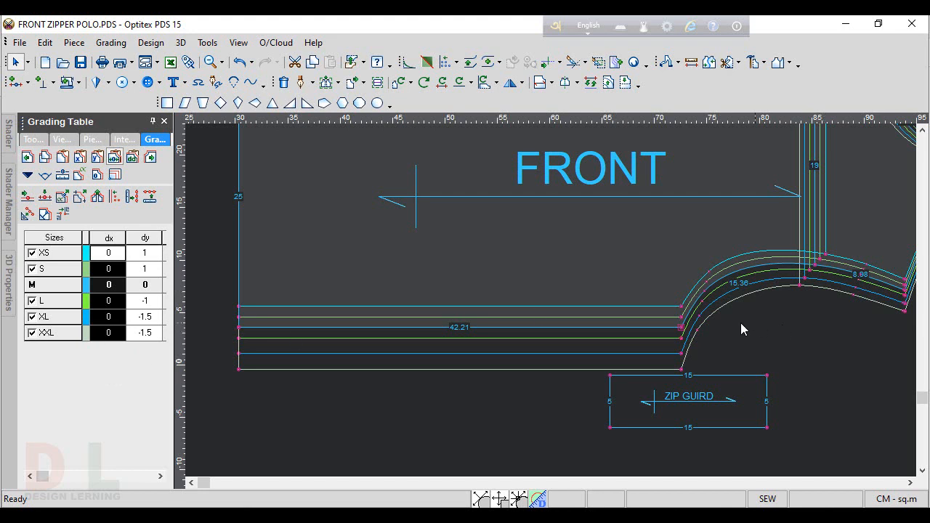
pyautogui.click(680, 328)
pyautogui.moveTo(101, 254); pyautogui.dragTo(93, 362)
pyautogui.click(160, 331)
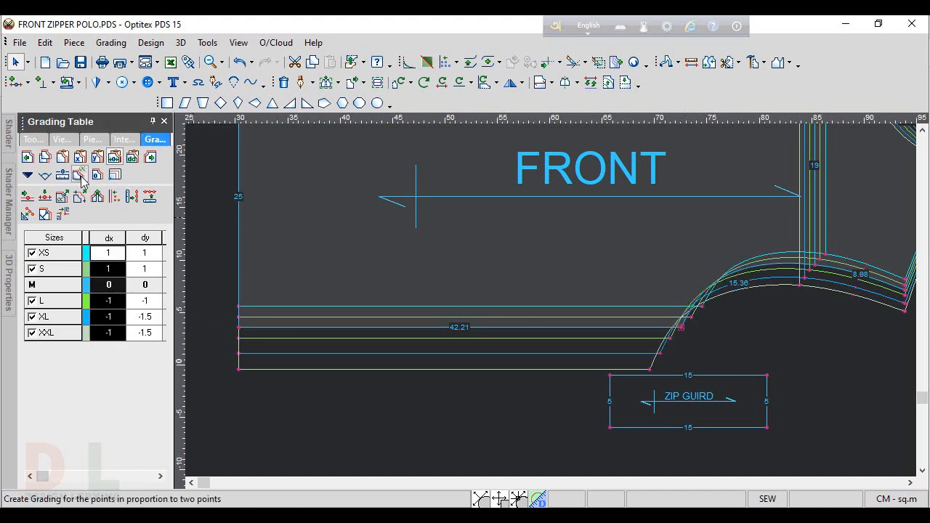
# Step: Paste the FRONT underarm's X grading onto the BACK underarm point and the adjacent chest-line side point
pyautogui.scroll(-5, 637, 297)
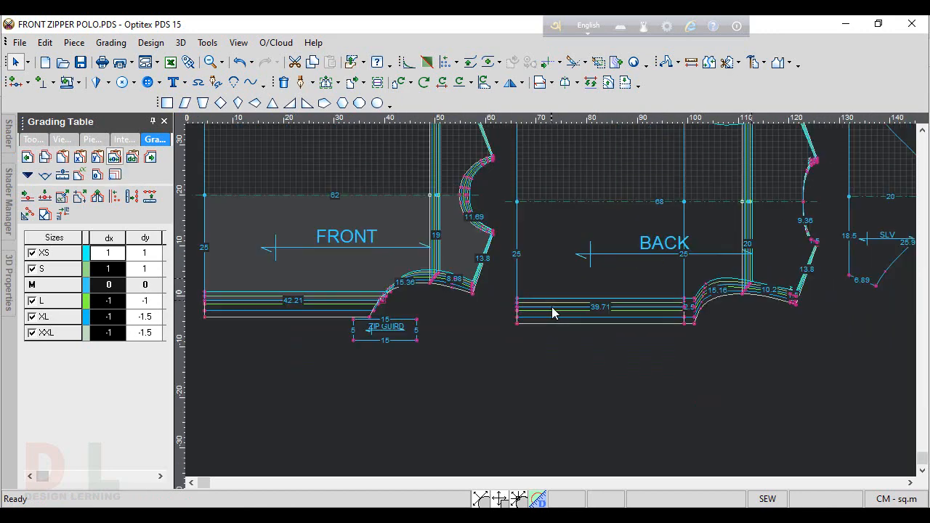
pyautogui.scroll(6, 552, 308)
pyautogui.click(436, 330)
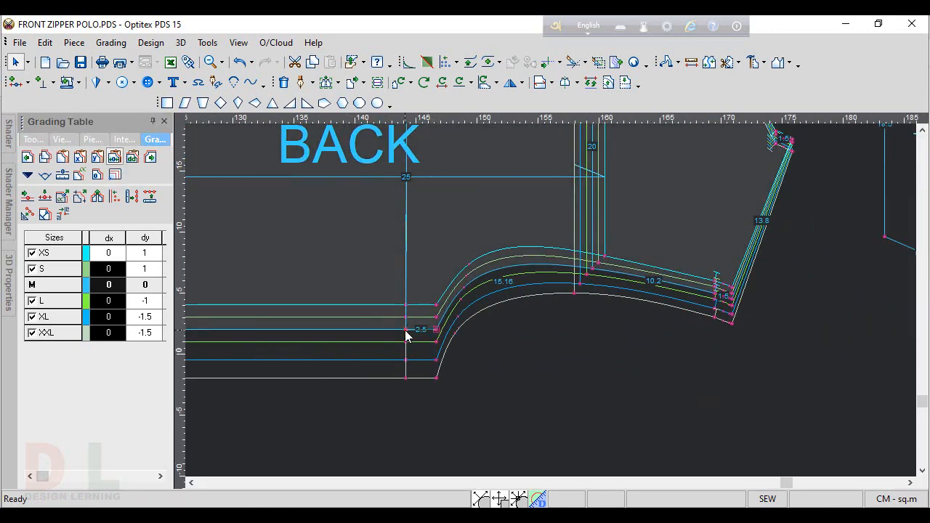
# Step: Paste the X grading of 1 and -1 onto the centre-fold end of the BACK chest line
pyautogui.scroll(-3, 553, 305)
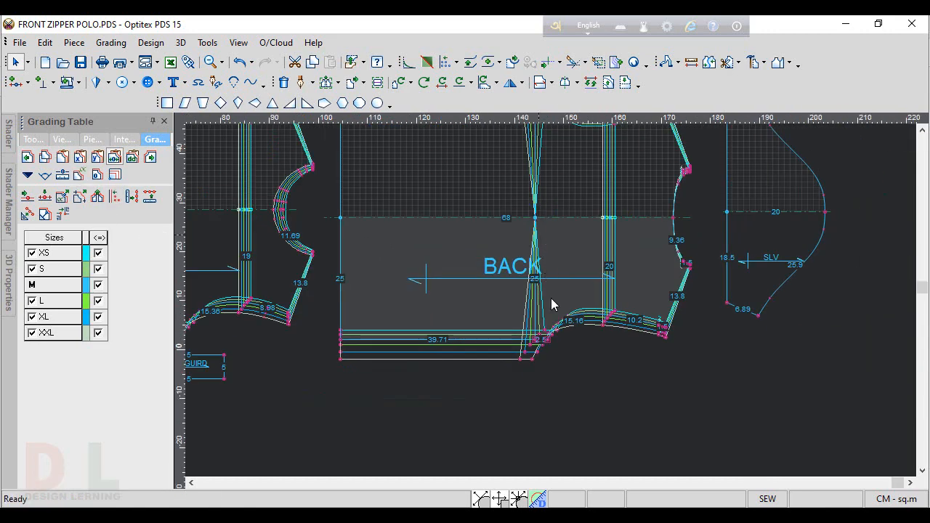
pyautogui.scroll(2, 549, 290)
pyautogui.click(547, 273)
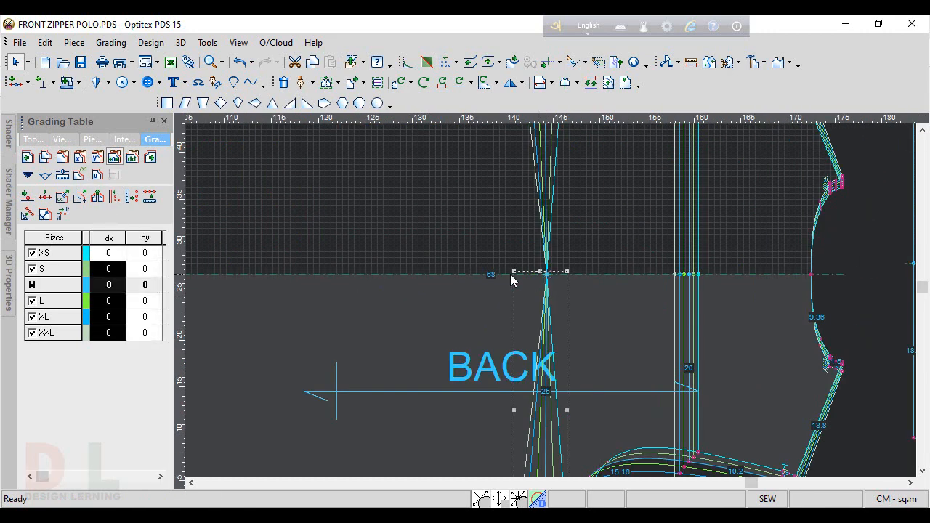
pyautogui.click(80, 157)
# Step: Set the BACK lower hem corner's dx grading to 1 for XS and S, -1 for L, and -1.5 for XL and XXL
pyautogui.scroll(-3, 560, 305)
pyautogui.scroll(2, 556, 305)
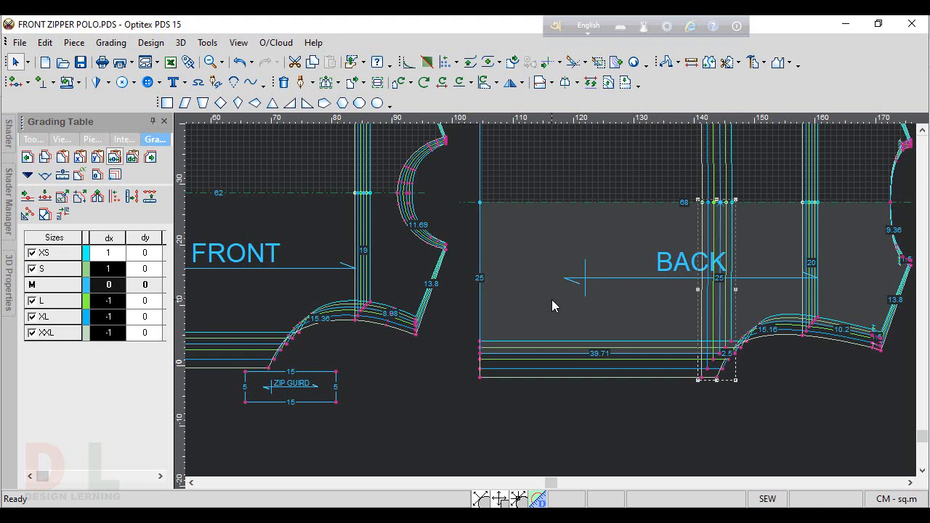
pyautogui.click(480, 354)
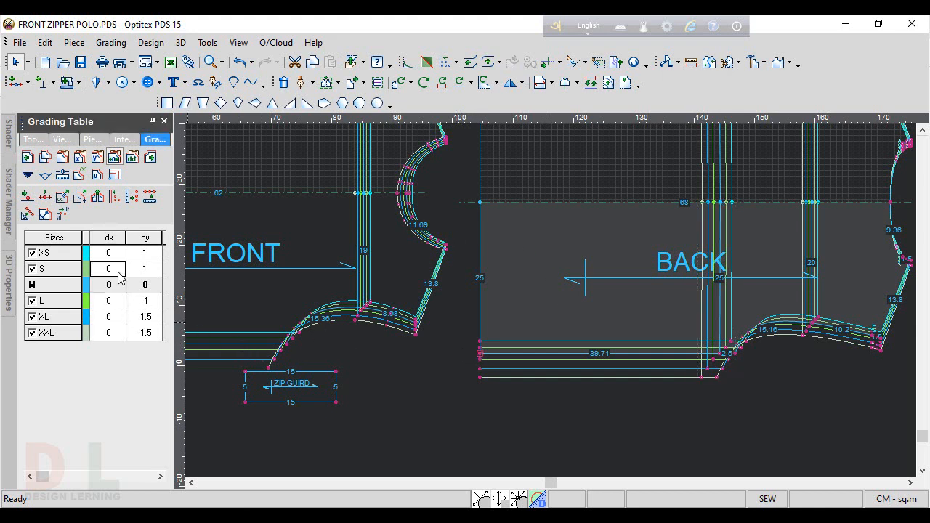
pyautogui.write('1')
pyautogui.press('Up')
pyautogui.write('1')
pyautogui.press('Down')
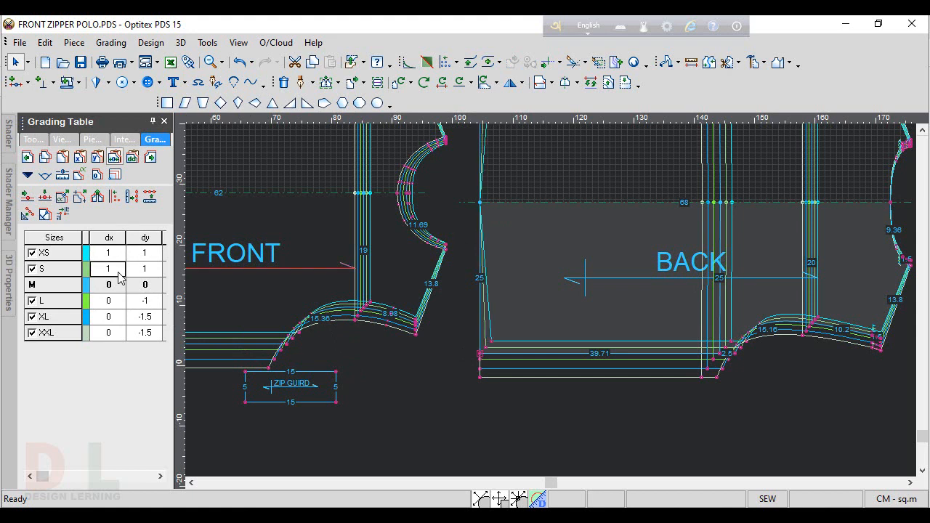
pyautogui.press('Down')
pyautogui.press('Down')
pyautogui.write('-1')
pyautogui.press('Down')
pyautogui.write('1.5')
pyautogui.press('Down')
pyautogui.write('-')
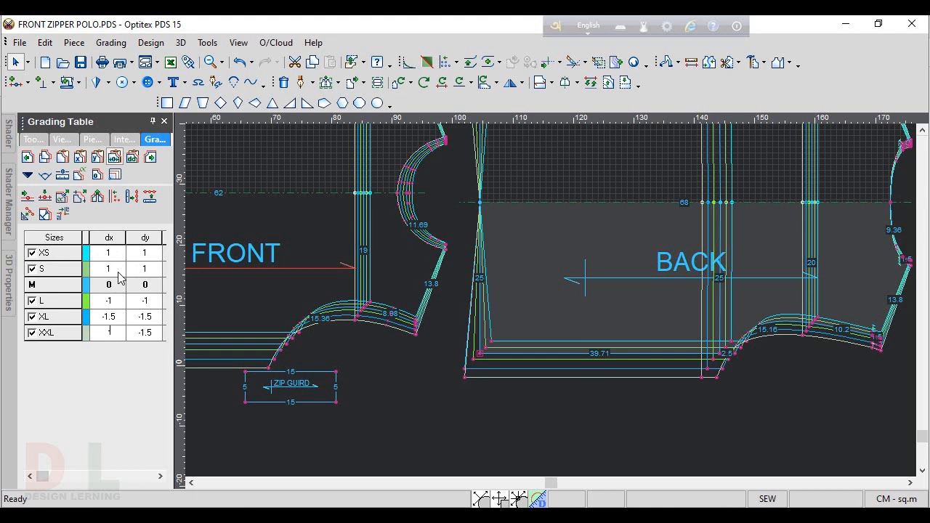
pyautogui.write('1.5')
pyautogui.press('Up')
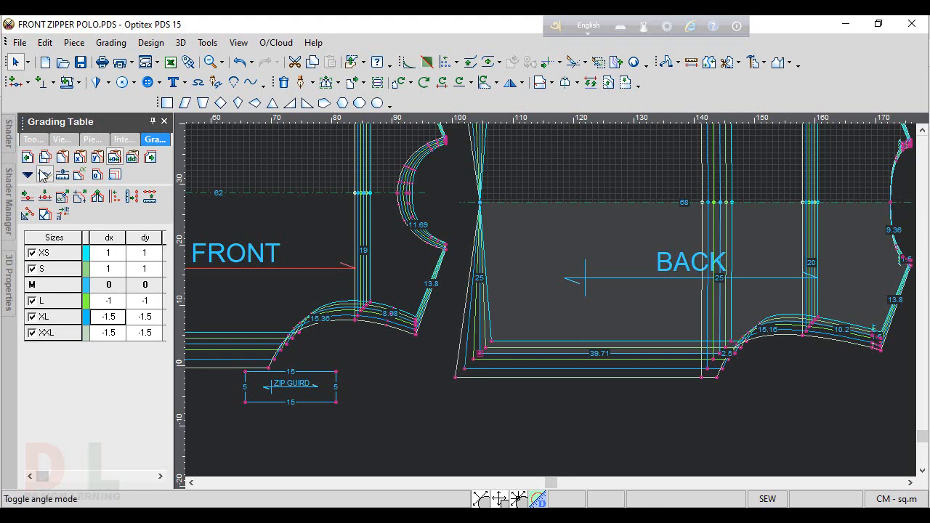
# Step: Paste the BACK hem corner's X grading onto the centre-fold end of the BACK hem
pyautogui.click(480, 202)
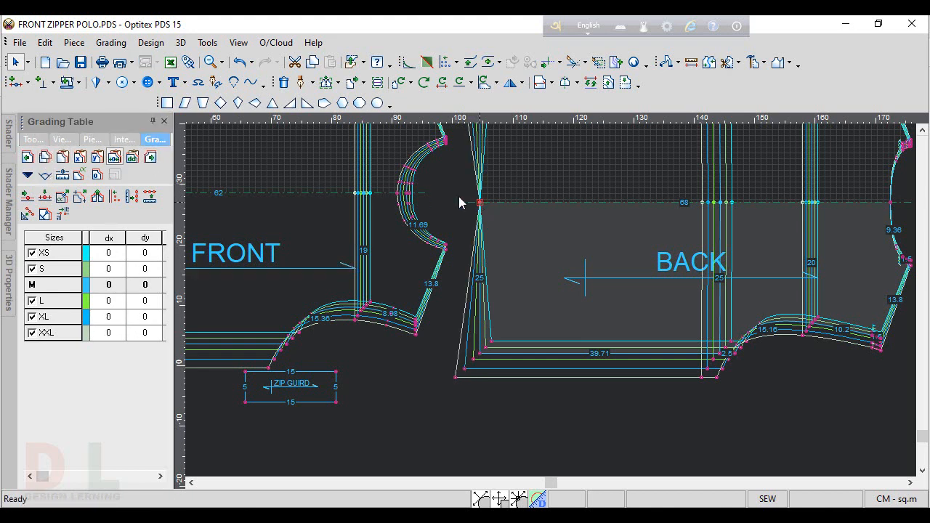
pyautogui.click(80, 157)
pyautogui.scroll(-2, 531, 315)
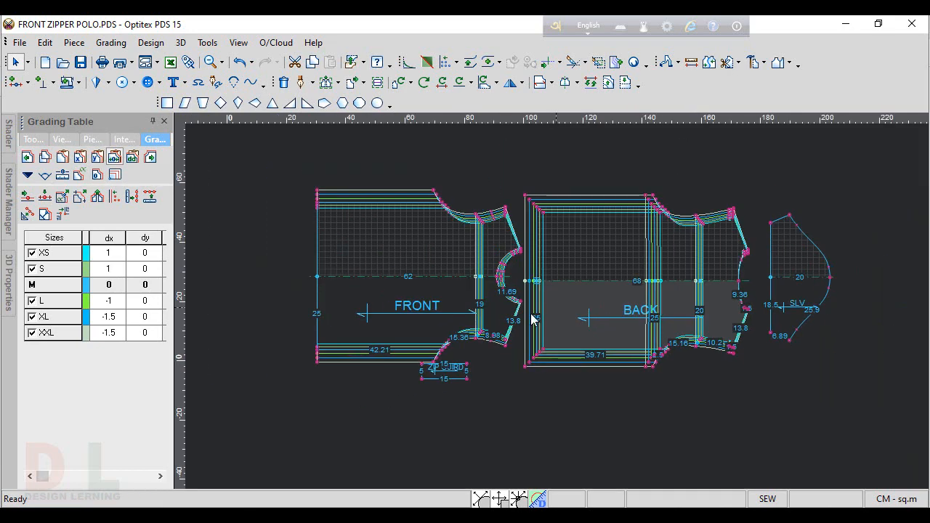
# Step: Paste the same X grading onto the FRONT piece's lower hem corner and the centre-fold end of its hem
pyautogui.scroll(2, 531, 316)
pyautogui.click(507, 309)
pyautogui.click(370, 317)
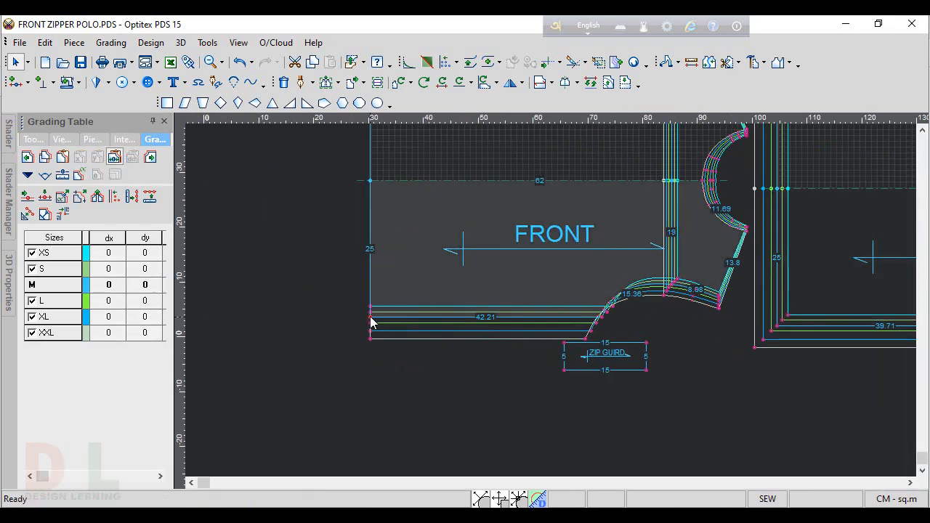
pyautogui.click(370, 181)
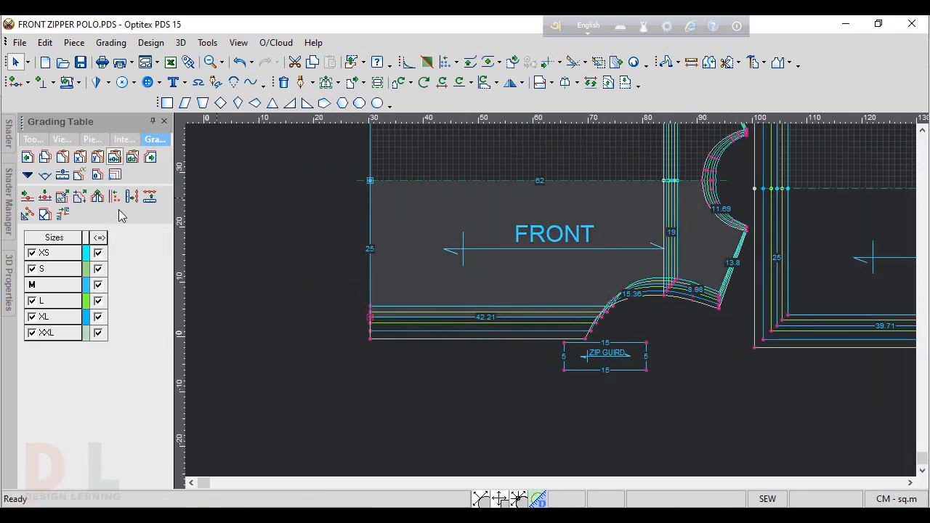
pyautogui.click(79, 158)
pyautogui.scroll(-2, 559, 305)
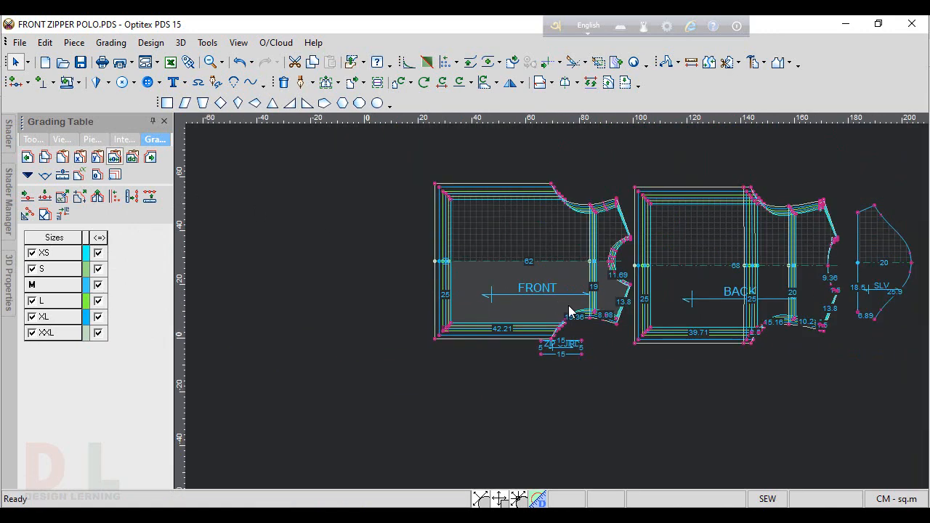
pyautogui.scroll(1, 656, 318)
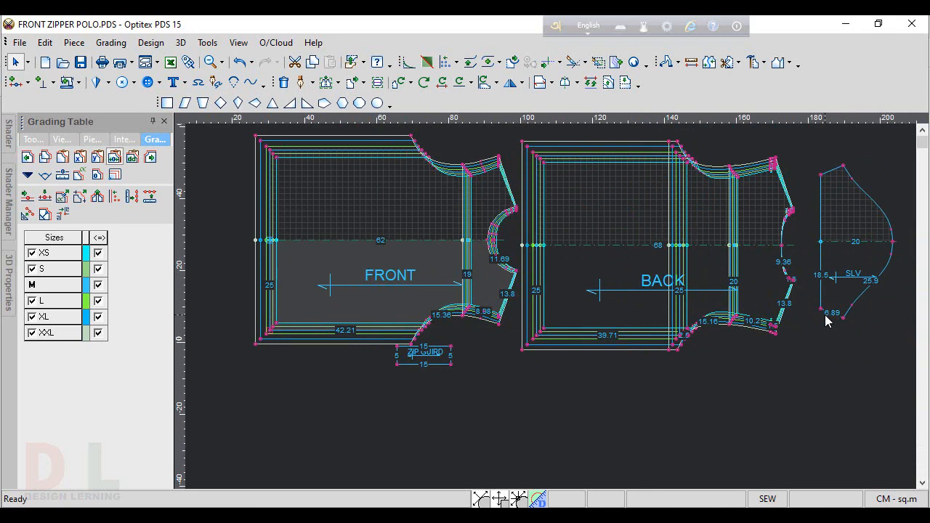
pyautogui.scroll(1, 826, 321)
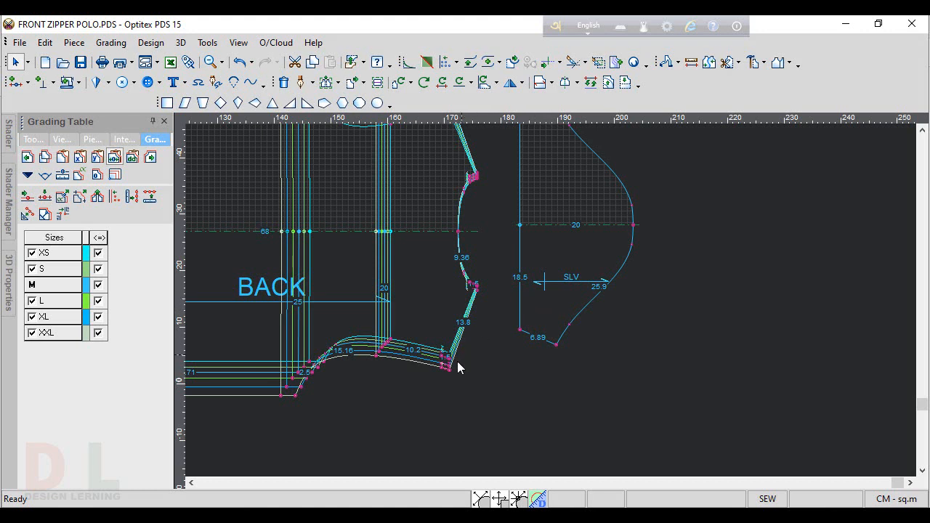
pyautogui.scroll(1, 447, 364)
pyautogui.scroll(1, 550, 307)
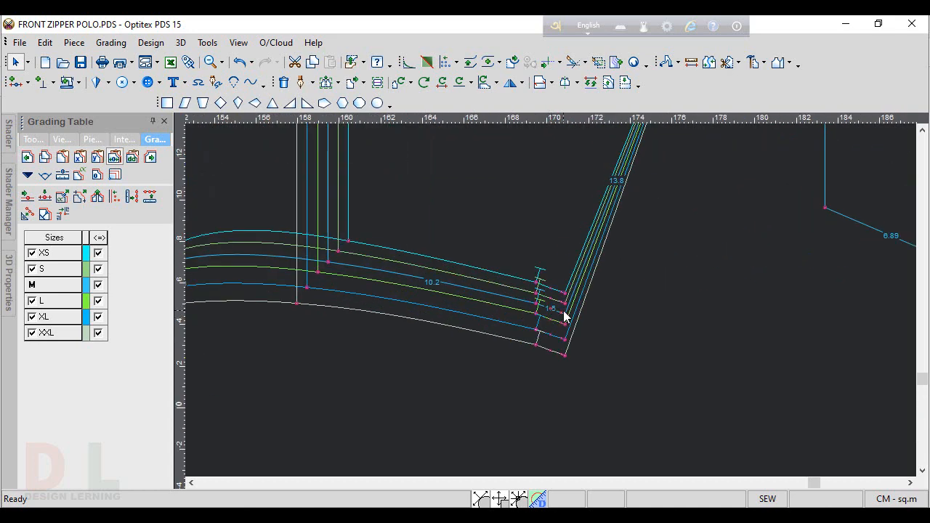
pyautogui.click(561, 307)
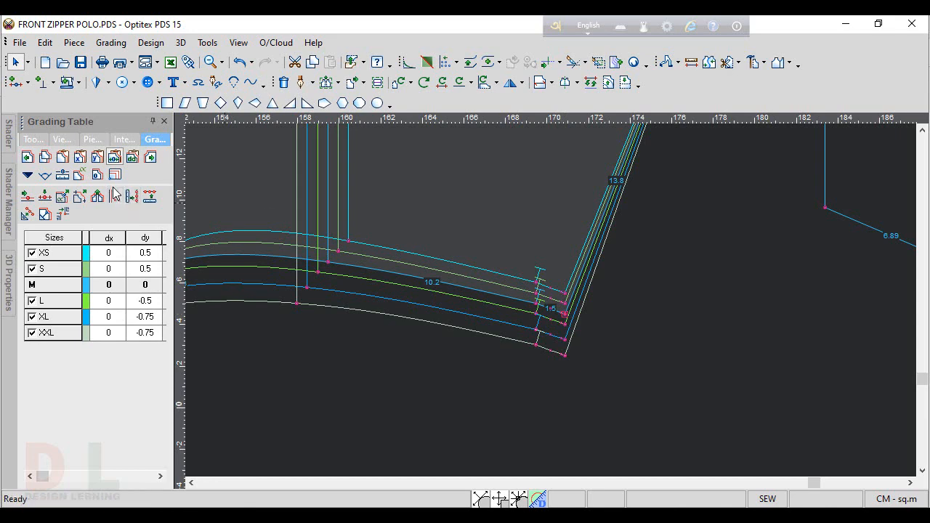
pyautogui.click(45, 157)
pyautogui.scroll(-4, 576, 297)
pyautogui.scroll(-2, 574, 296)
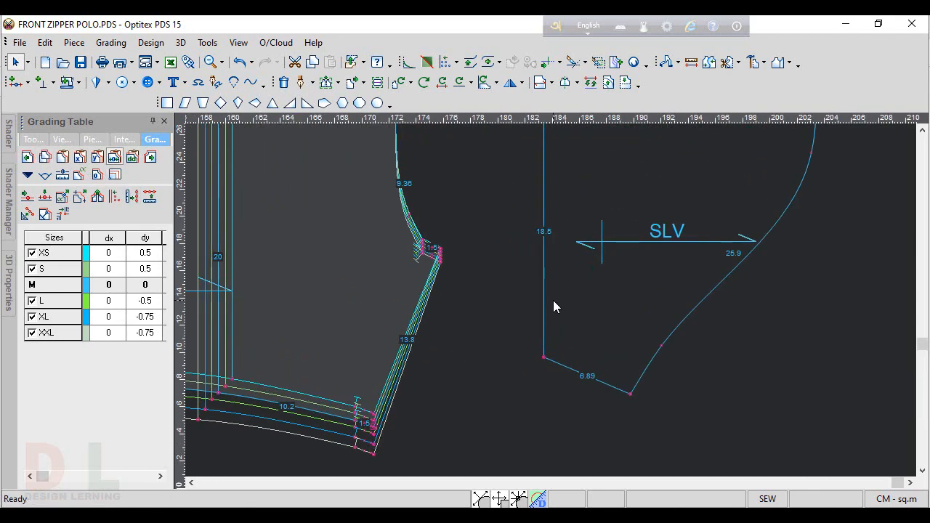
pyautogui.click(541, 334)
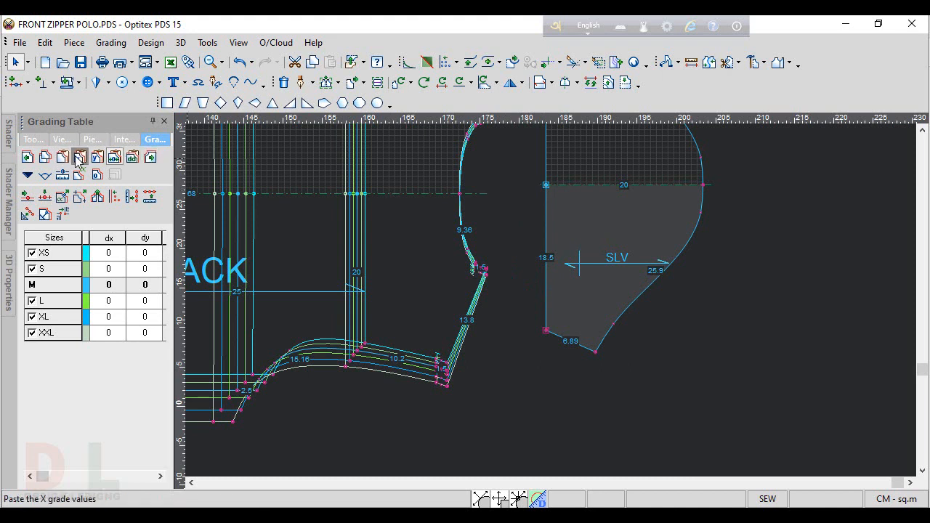
pyautogui.click(558, 276)
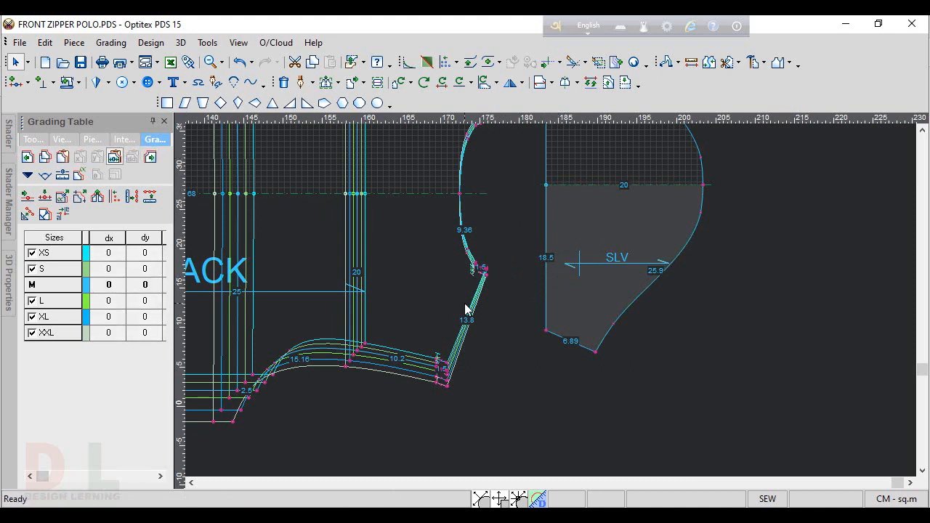
# Step: Rotate the SLV piece so its hem lies horizontal and paste the BACK shoulder tip's Y grading onto its hem corner and hem fold point
pyautogui.click(480, 82)
pyautogui.click(479, 82)
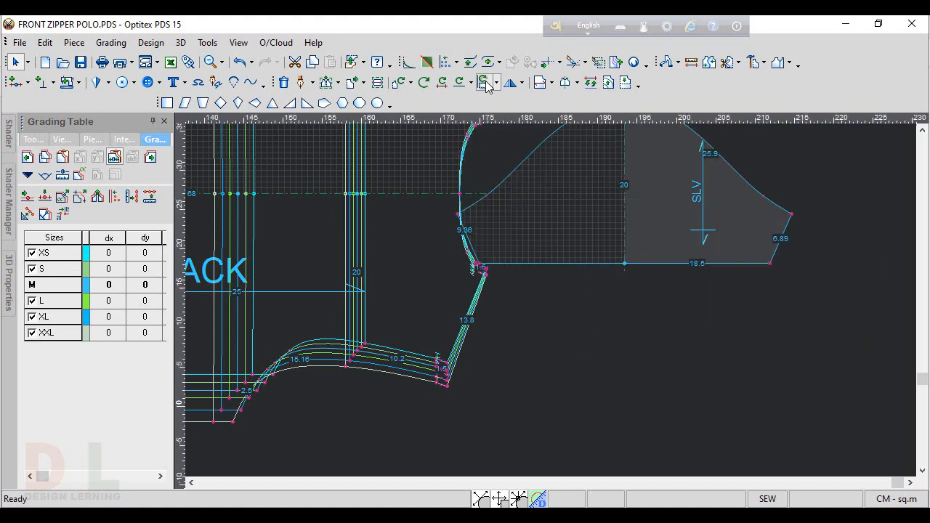
pyautogui.click(449, 377)
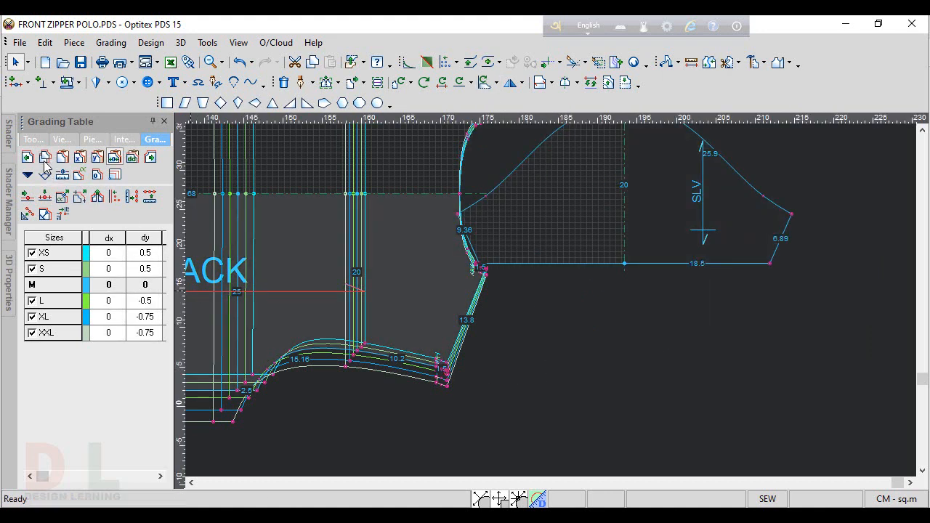
pyautogui.click(769, 265)
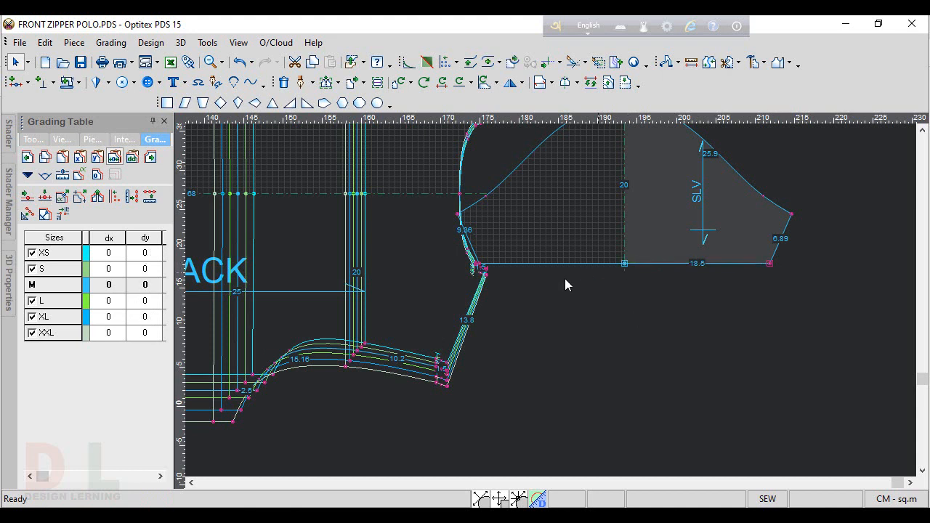
pyautogui.click(98, 161)
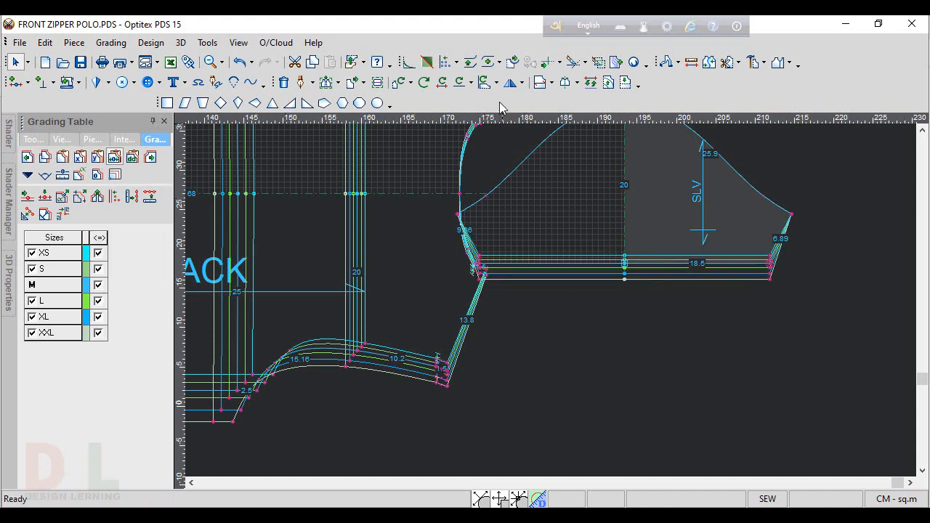
# Step: Rotate the SLV piece back so its grain line is horizontal and place it beside the BACK piece
pyautogui.click(483, 82)
pyautogui.moveTo(631, 258); pyautogui.dragTo(661, 286)
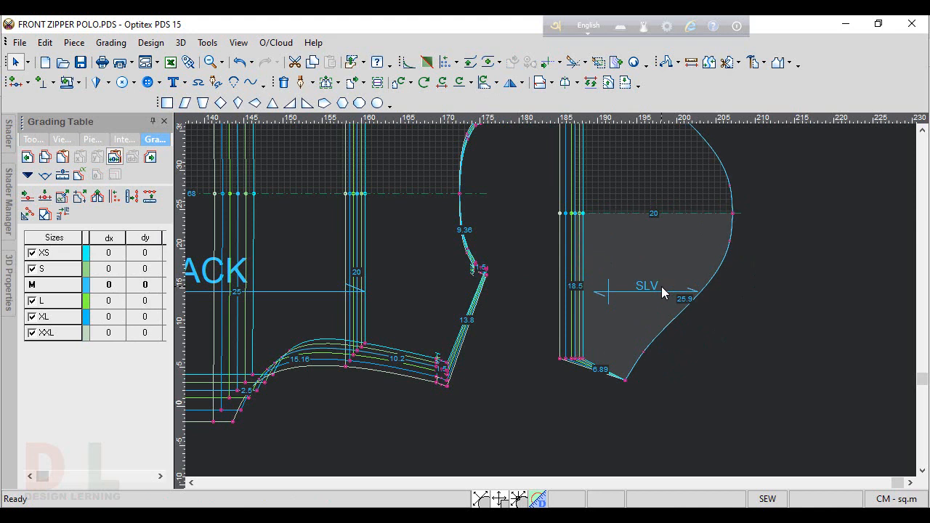
# Step: Set the dy grading of the SLV lower hem corner to 0.5 for XS and S, and -0.5 for L, XL and XXL
pyautogui.click(574, 359)
pyautogui.moveTo(145, 268); pyautogui.dragTo(155, 350)
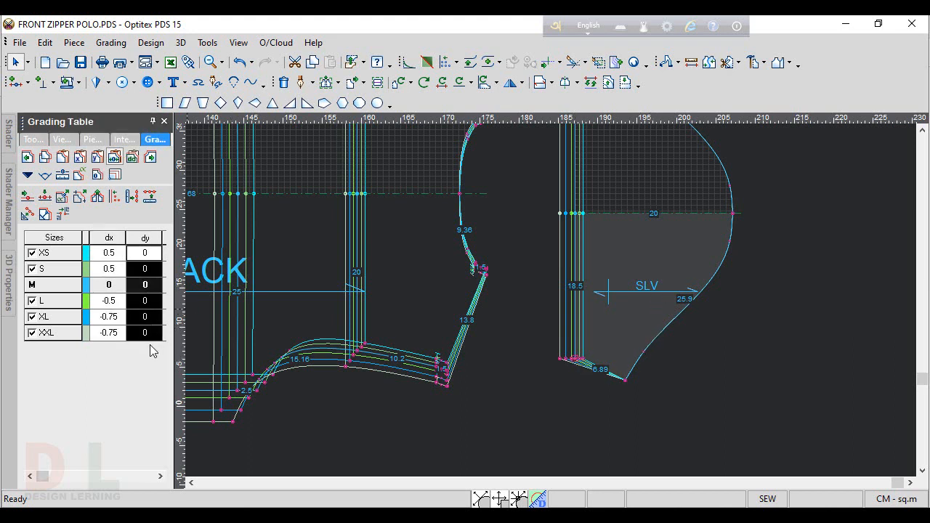
pyautogui.write('0.5')
pyautogui.press('Return')
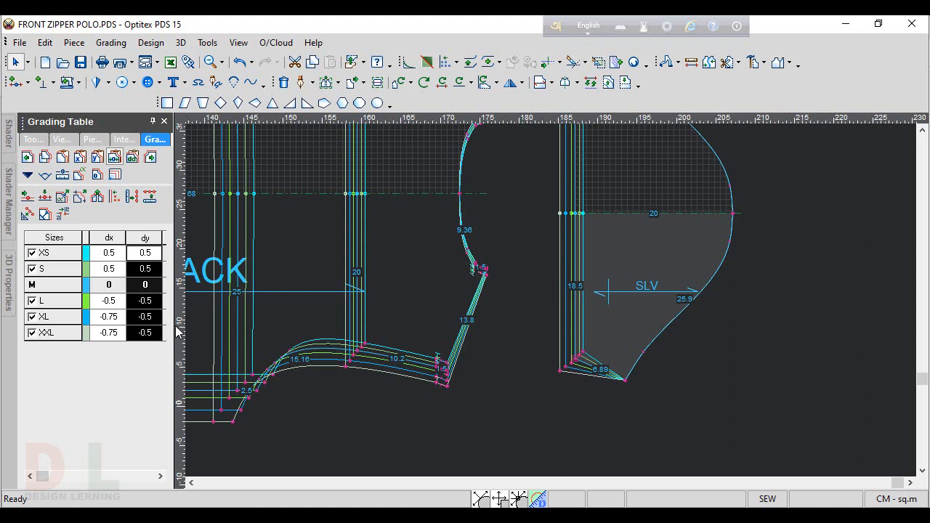
# Step: Grade the SLV lower underarm point with dy 0.7 and dx 0.25 for XS and S, and dy -0.7 and dx -0.25 for L to XXL
pyautogui.click(625, 380)
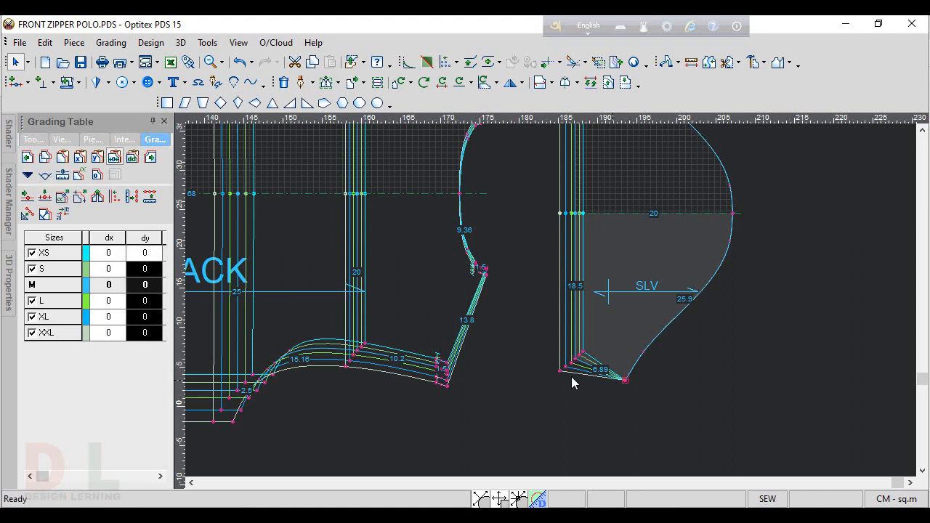
pyautogui.click(144, 252)
pyautogui.write('0.7')
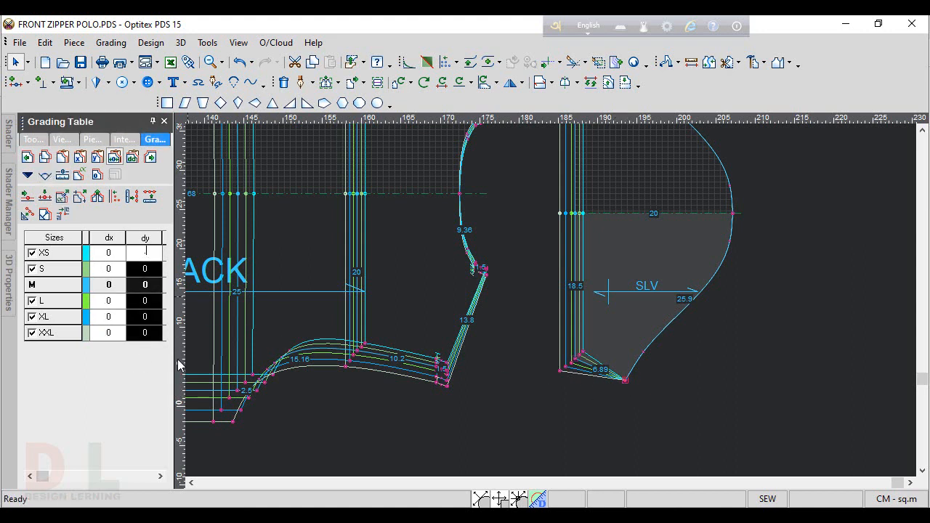
pyautogui.press('Return')
pyautogui.click(109, 253)
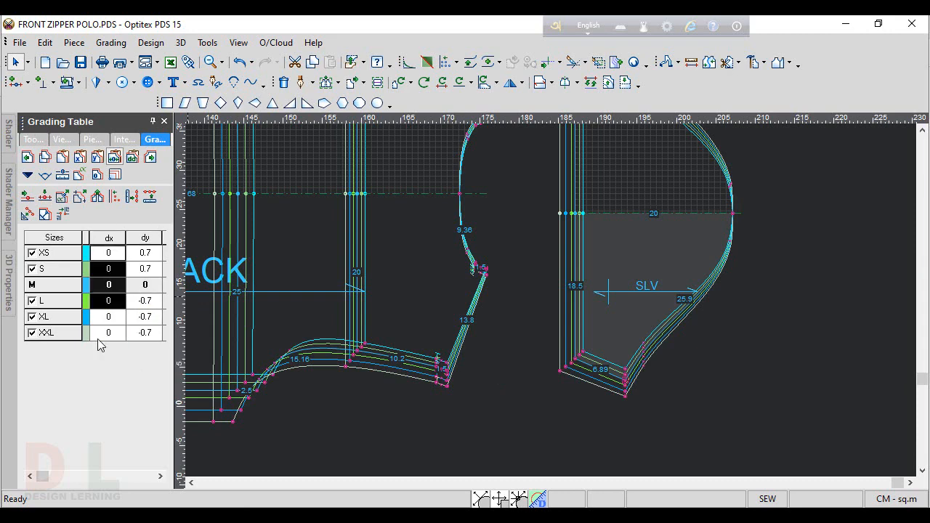
pyautogui.write('.25')
pyautogui.press('Return')
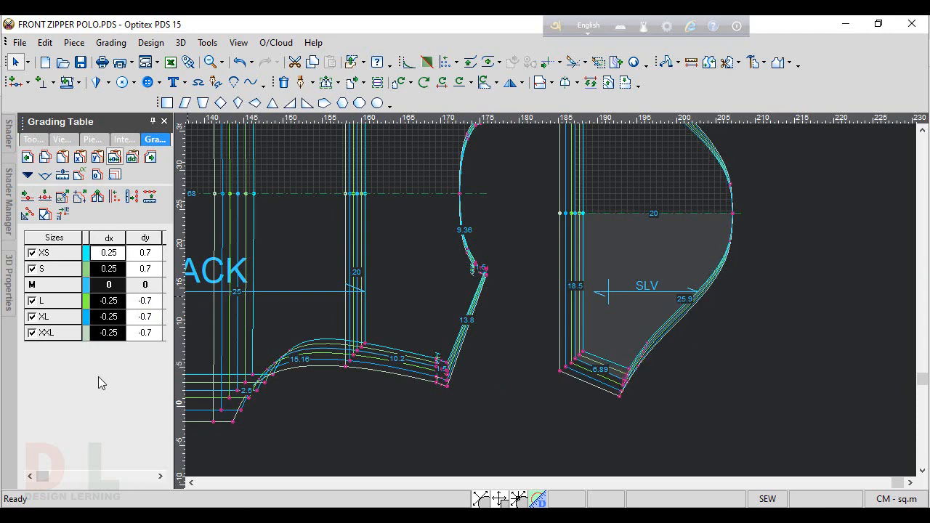
# Step: Move the ZIP GUIRD piece from below the FRONT to the open area beyond the SLV piece
pyautogui.scroll(-2, 552, 307)
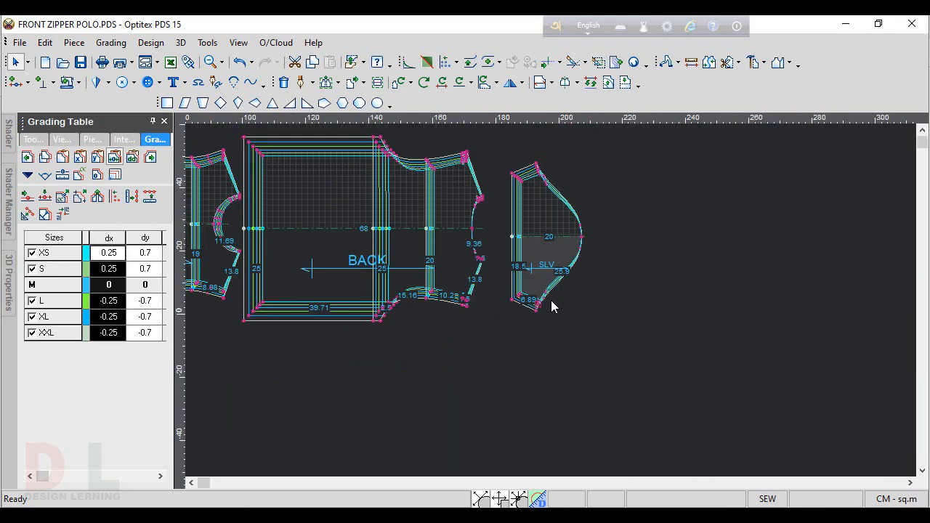
pyautogui.scroll(-2, 571, 300)
pyautogui.scroll(2, 513, 303)
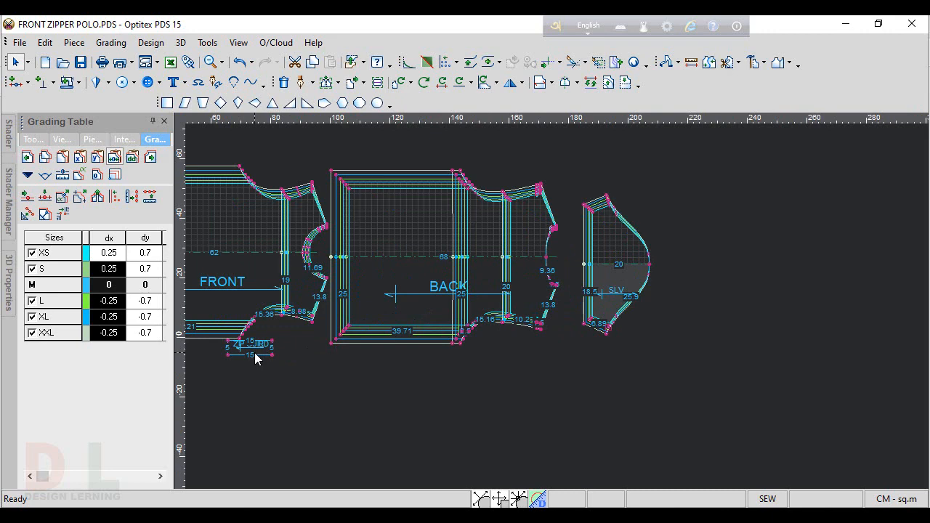
pyautogui.moveTo(257, 356); pyautogui.dragTo(775, 287)
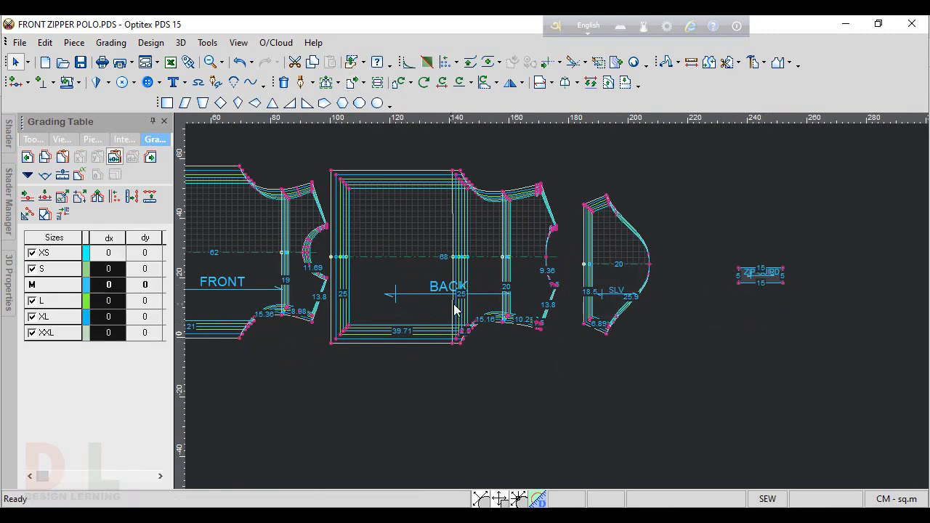
pyautogui.scroll(-2, 558, 307)
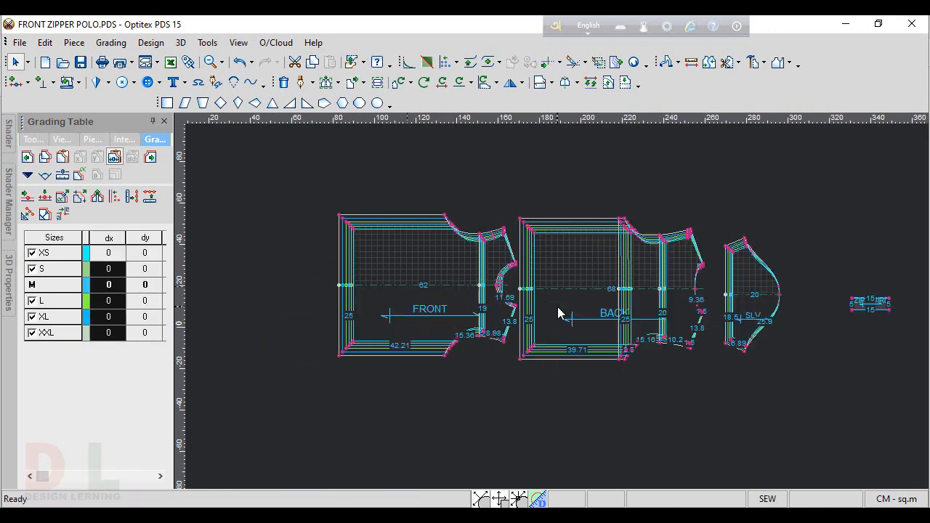
# Step: Show only the base size M on all pattern pieces
pyautogui.scroll(3, 557, 307)
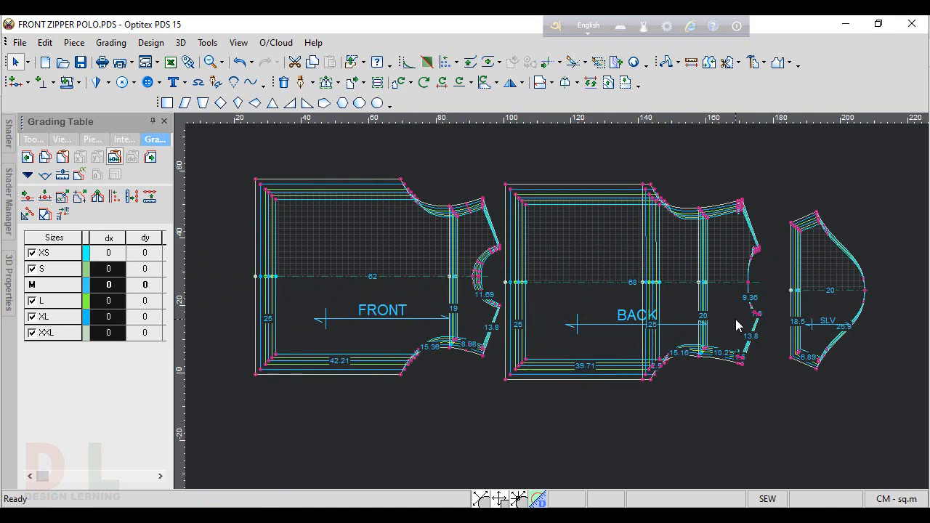
pyautogui.scroll(1, 715, 377)
pyautogui.scroll(-2, 550, 308)
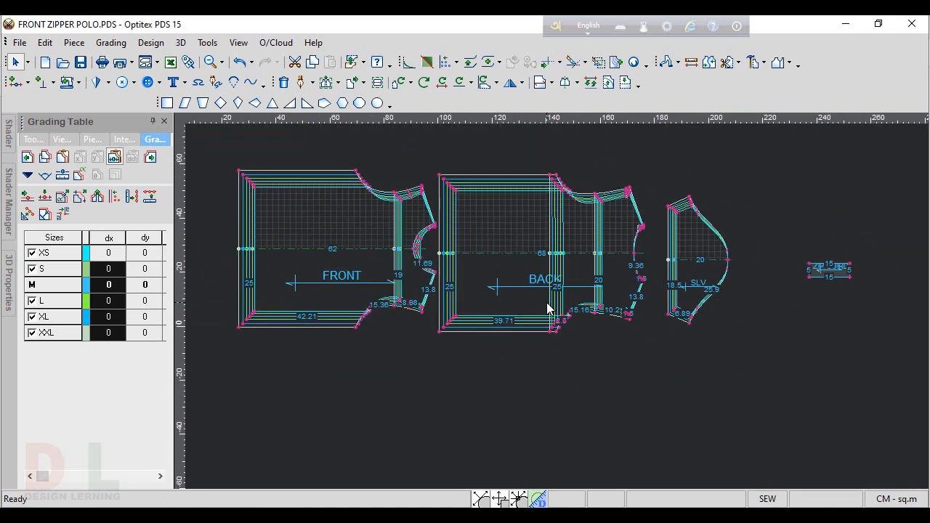
pyautogui.scroll(2, 548, 308)
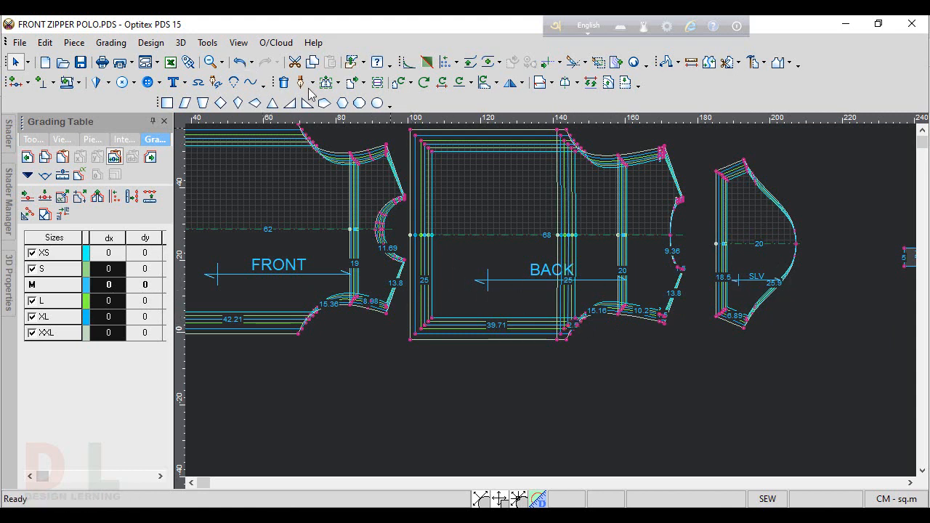
pyautogui.click(239, 42)
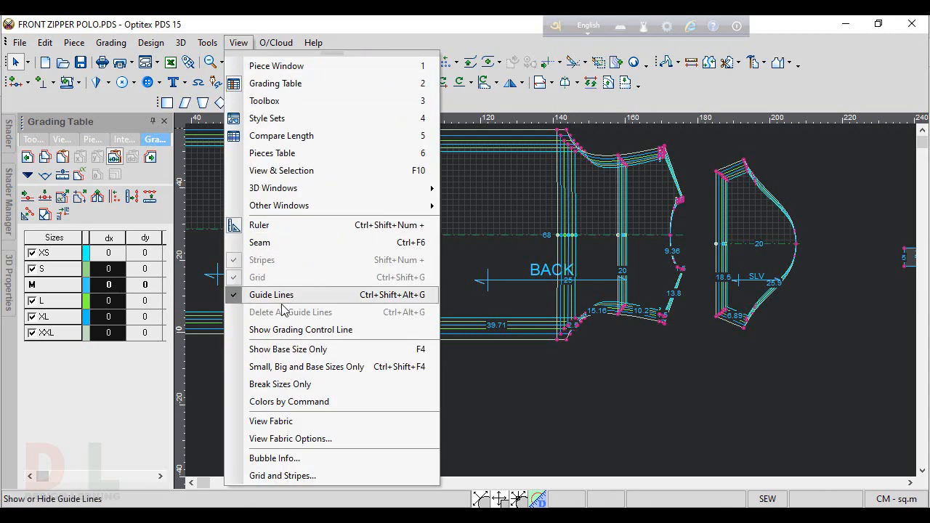
pyautogui.click(647, 425)
pyautogui.press('F4')
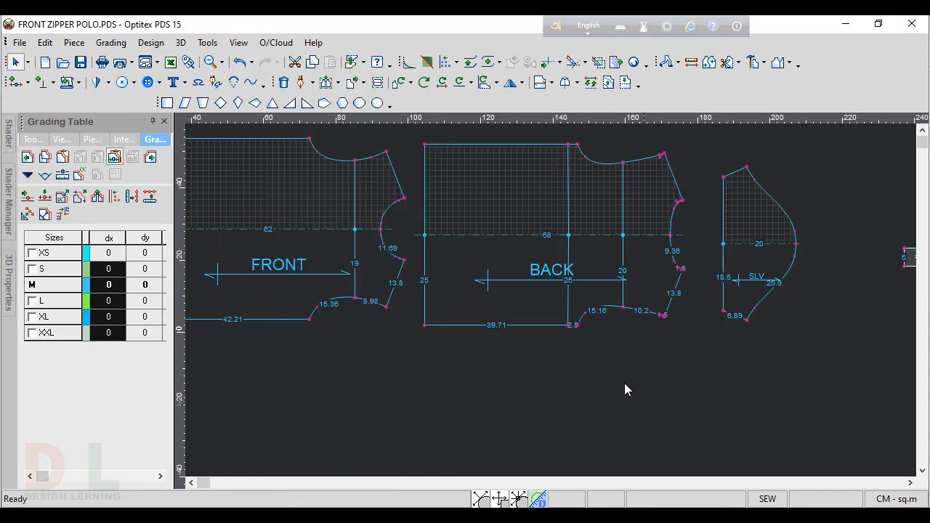
# Step: Open Compare Length and add the BACK lower armhole contour, from shoulder tip to underarm point, as a plus measurement
pyautogui.click(238, 43)
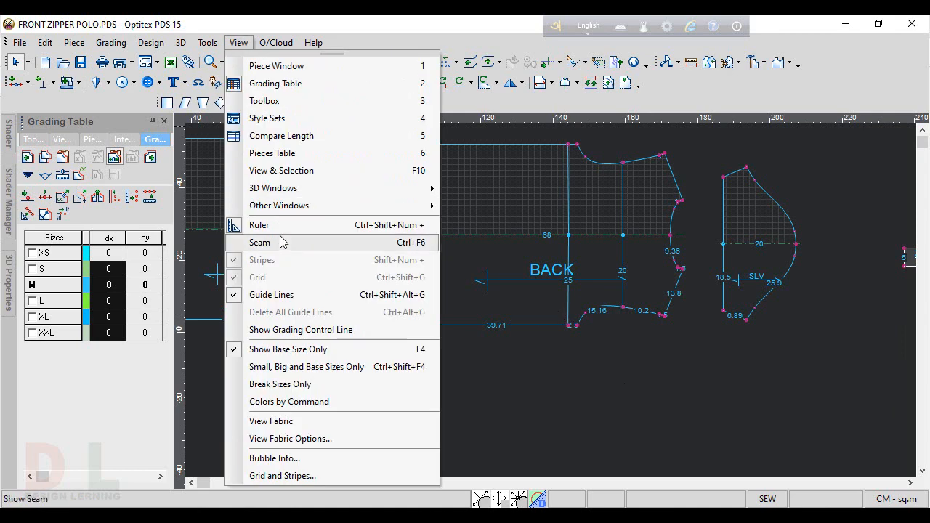
pyautogui.press('Escape')
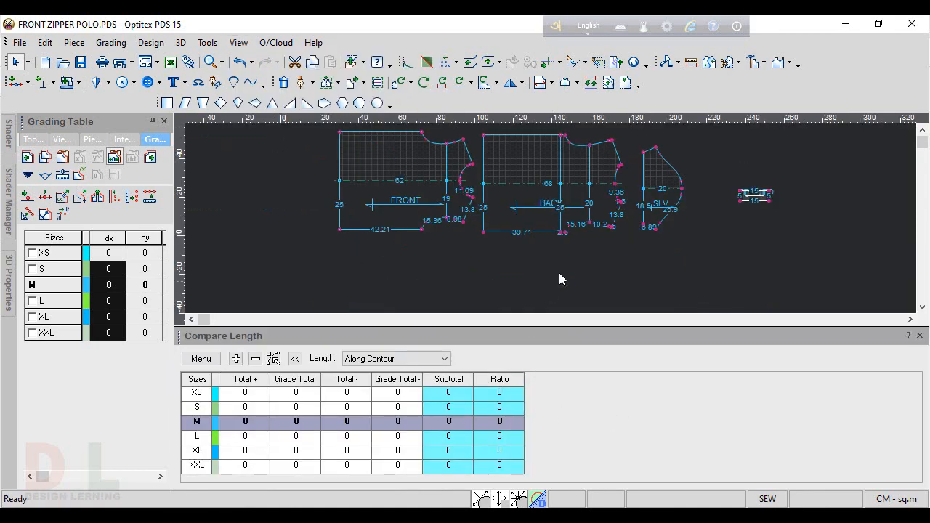
pyautogui.scroll(4, 581, 233)
pyautogui.click(651, 195)
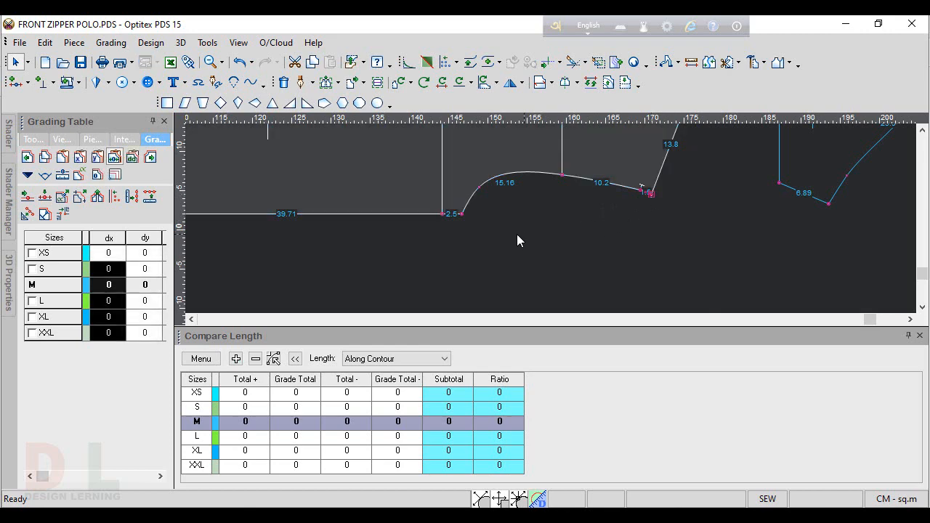
pyautogui.click(462, 221)
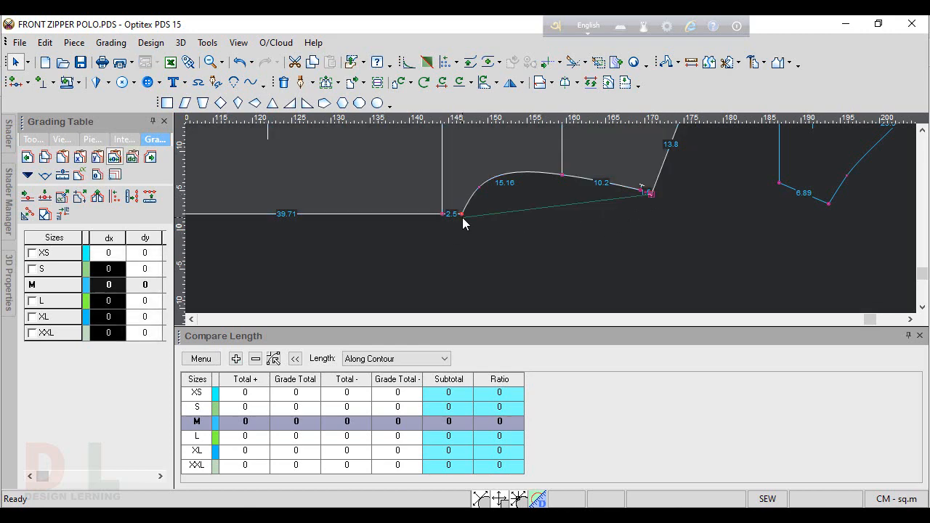
pyautogui.click(236, 359)
# Step: Add the FRONT lower armhole contour, from shoulder tip to underarm point, as a second plus measurement in the length comparison
pyautogui.scroll(-4, 574, 232)
pyautogui.scroll(4, 551, 231)
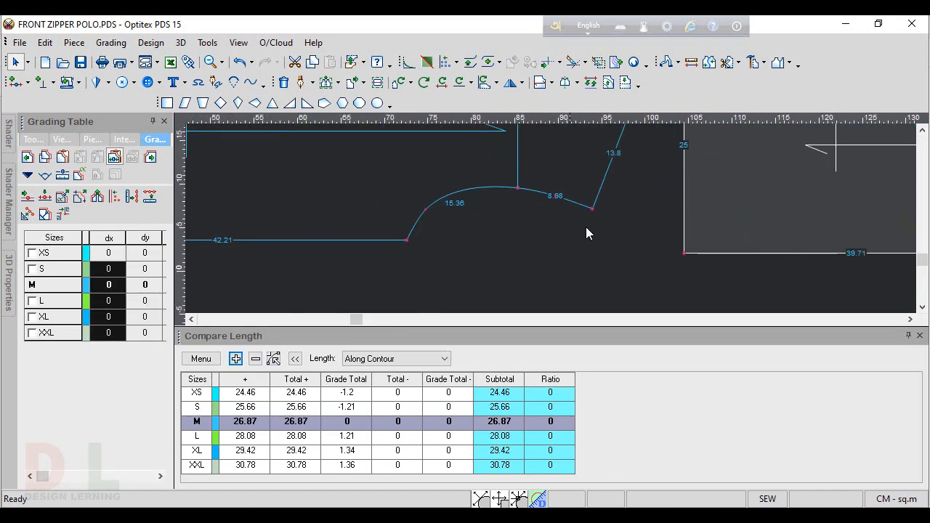
pyautogui.click(593, 209)
pyautogui.click(407, 240)
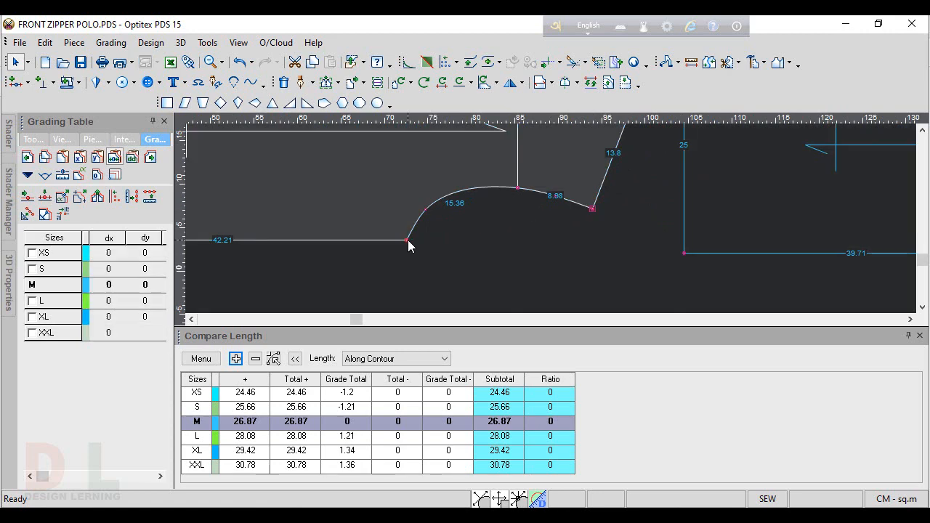
pyautogui.click(235, 358)
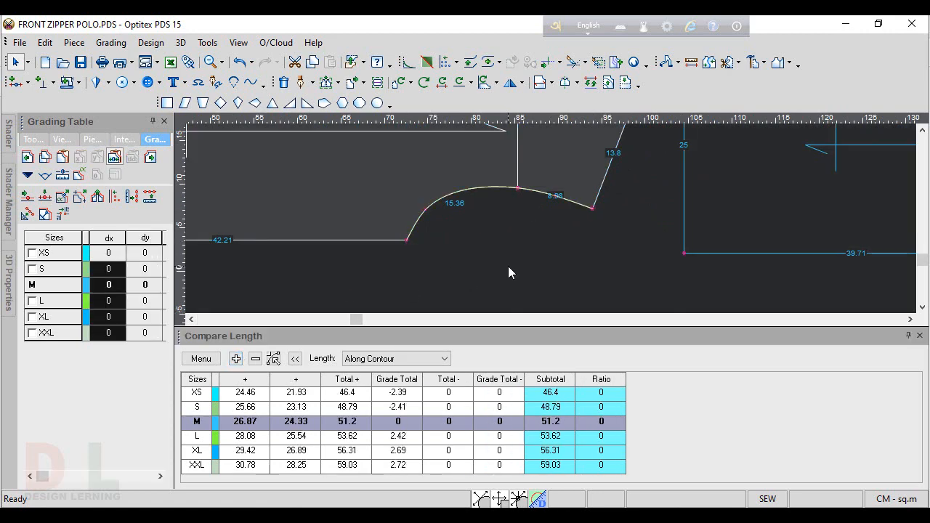
# Step: Add the lower half of the SLV cap curve, from crown to underarm point, as a minus measurement in the length comparison
pyautogui.scroll(-3, 551, 226)
pyautogui.scroll(-3, 551, 225)
pyautogui.scroll(2, 567, 229)
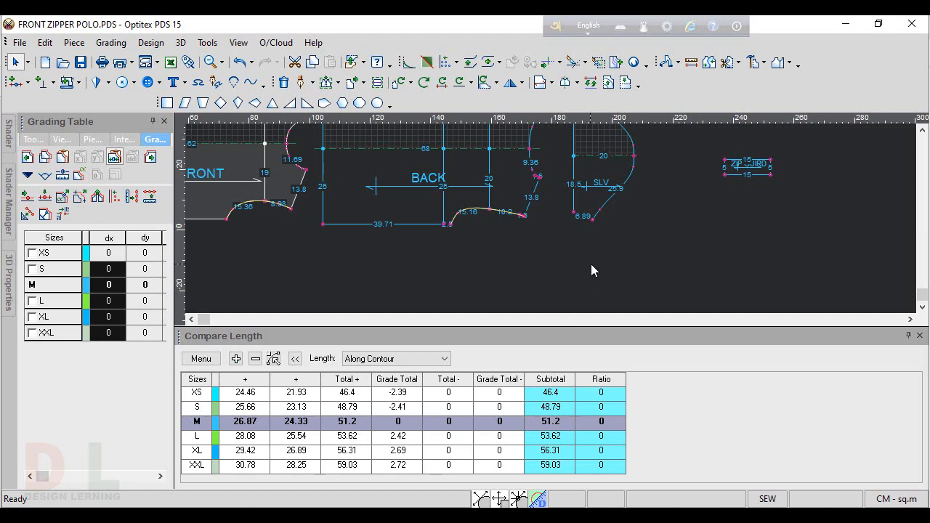
pyautogui.scroll(-2, 574, 231)
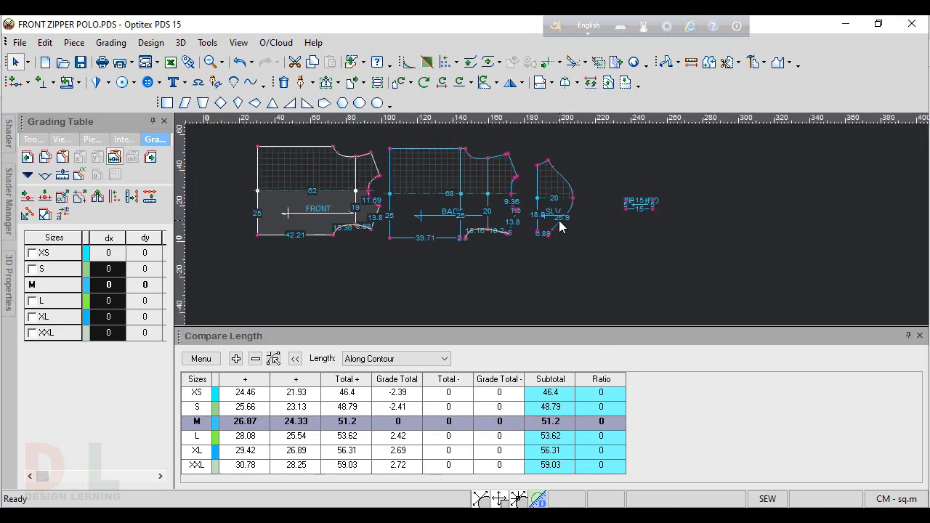
pyautogui.scroll(4, 556, 223)
pyautogui.click(585, 165)
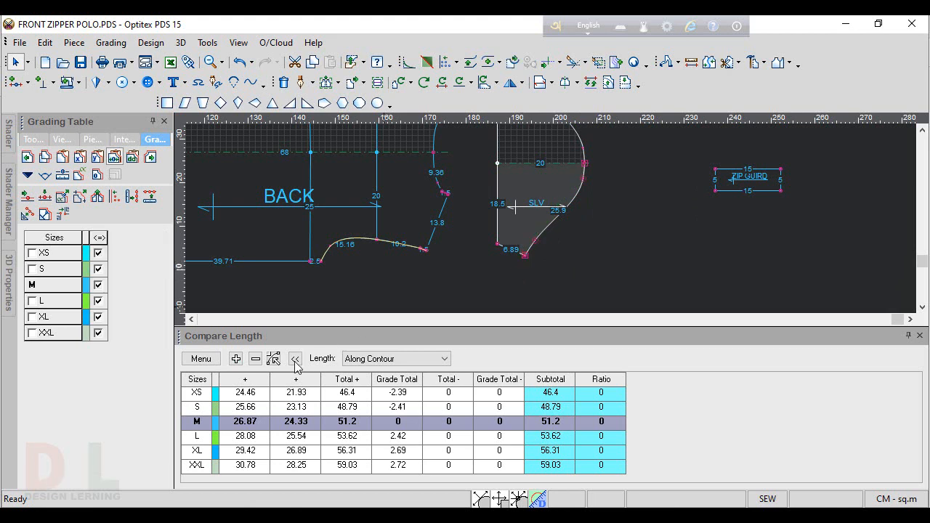
pyautogui.click(255, 358)
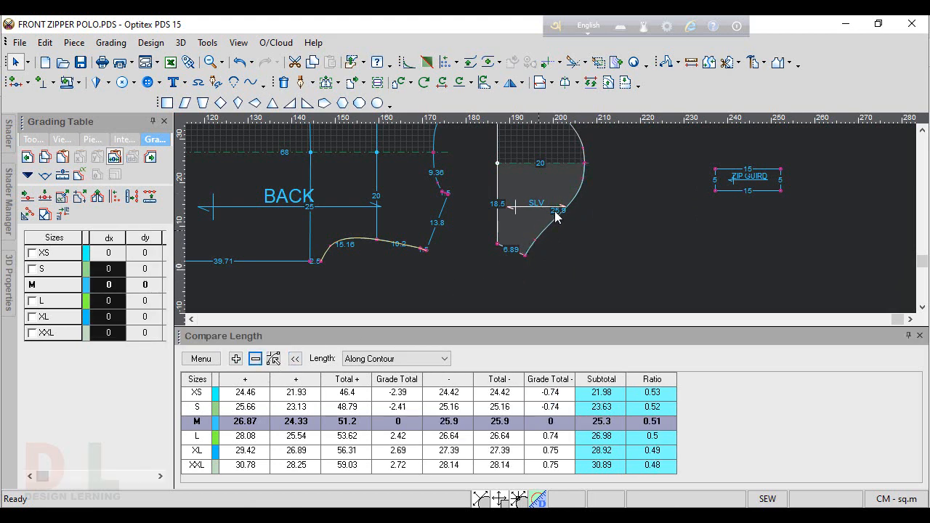
# Step: Add the same lower SLV cap curve a second time as a minus measurement to represent the full sleeve cap
pyautogui.scroll(-1, 558, 214)
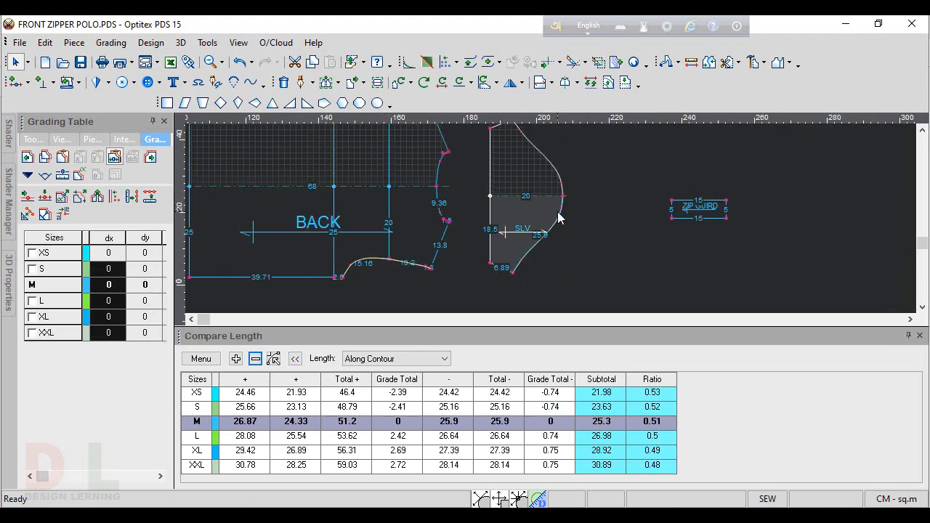
pyautogui.click(563, 196)
pyautogui.click(514, 272)
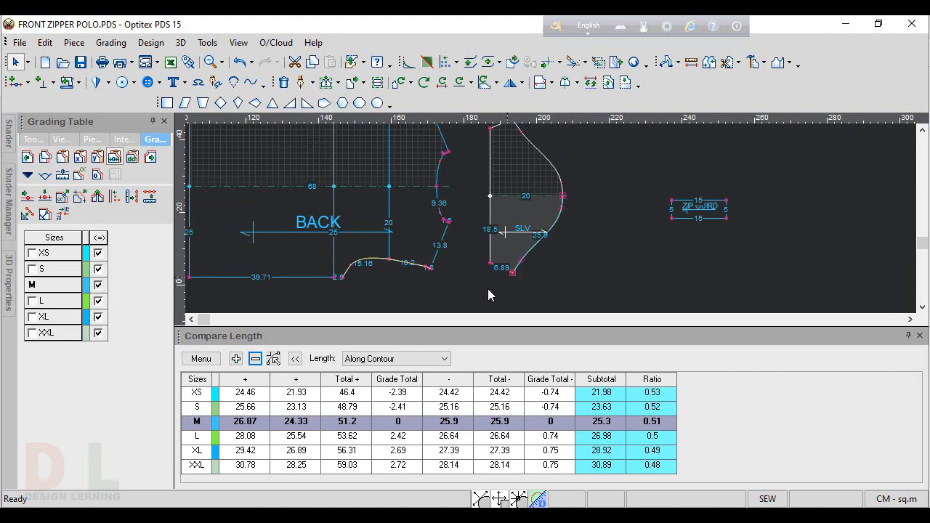
pyautogui.click(255, 359)
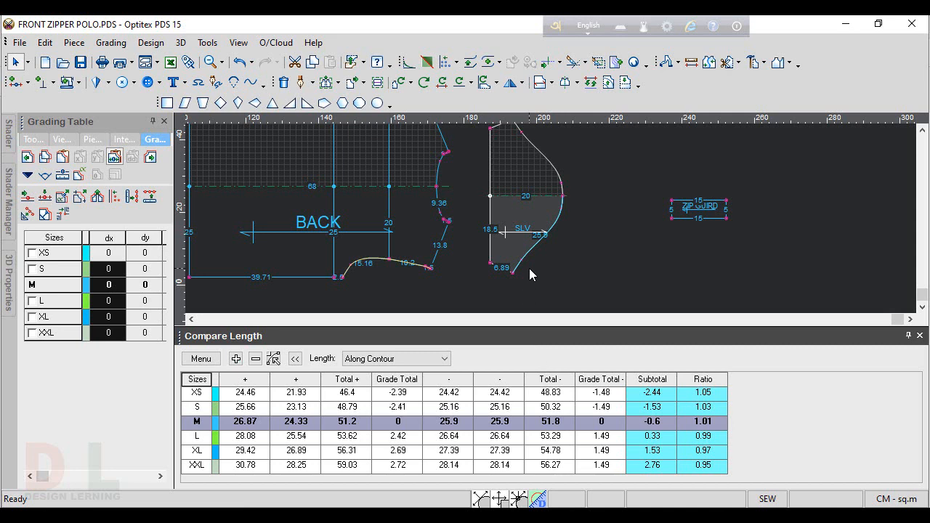
# Step: Show all sizes and set the SLV lower underarm point's dy to 1 for XS and S, and -1 for L to XXL
pyautogui.press('F4')
pyautogui.scroll(4, 524, 277)
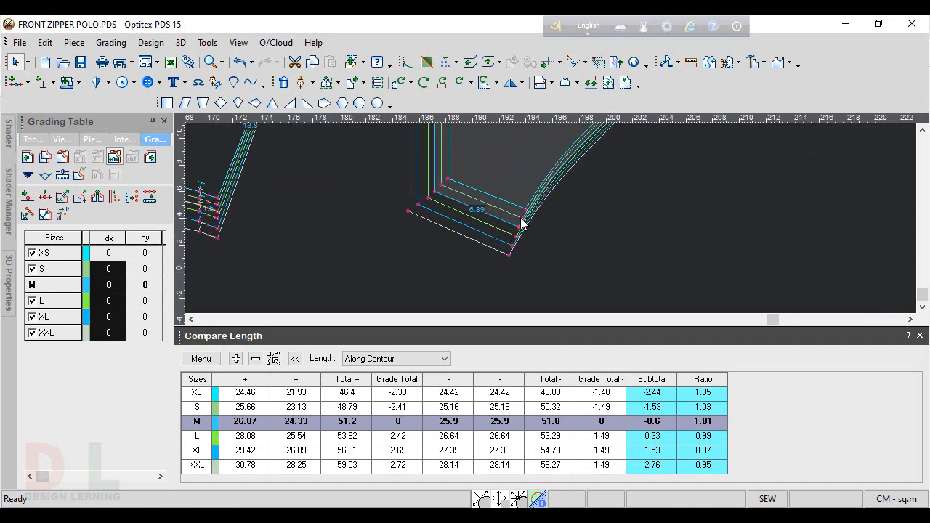
pyautogui.click(522, 220)
pyautogui.moveTo(145, 252); pyautogui.dragTo(147, 348)
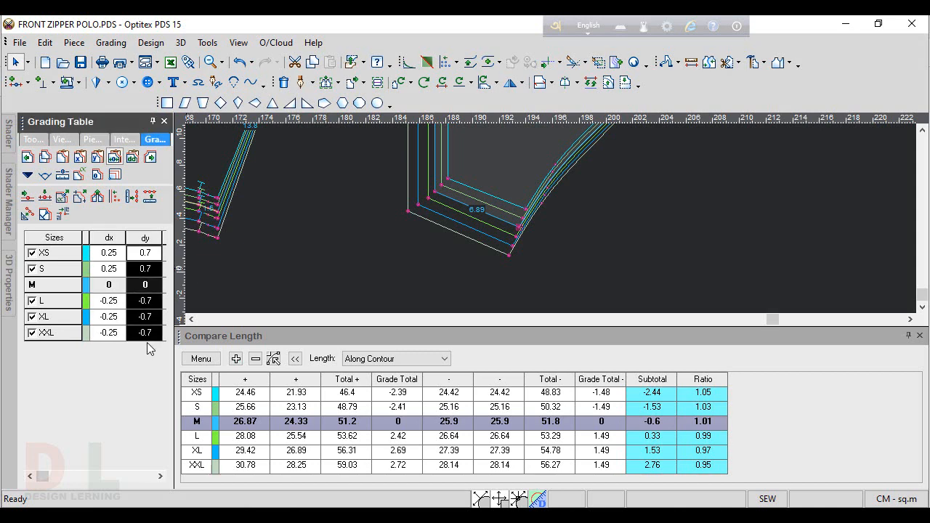
pyautogui.write('1')
pyautogui.press('Return')
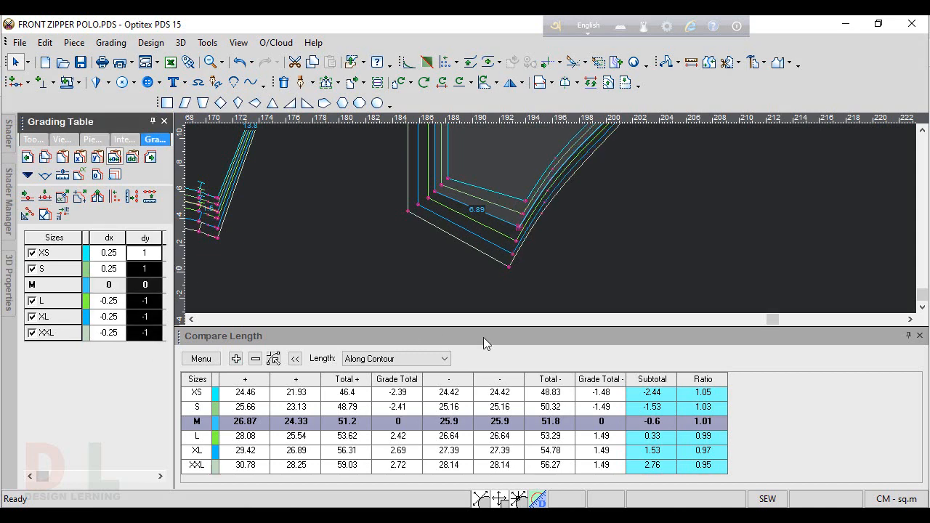
# Step: Set the SLV lower underarm point's dx to 0.5 for XS and S and -0.5 for L to XXL, and update the length comparison
pyautogui.moveTo(111, 256); pyautogui.dragTo(107, 342)
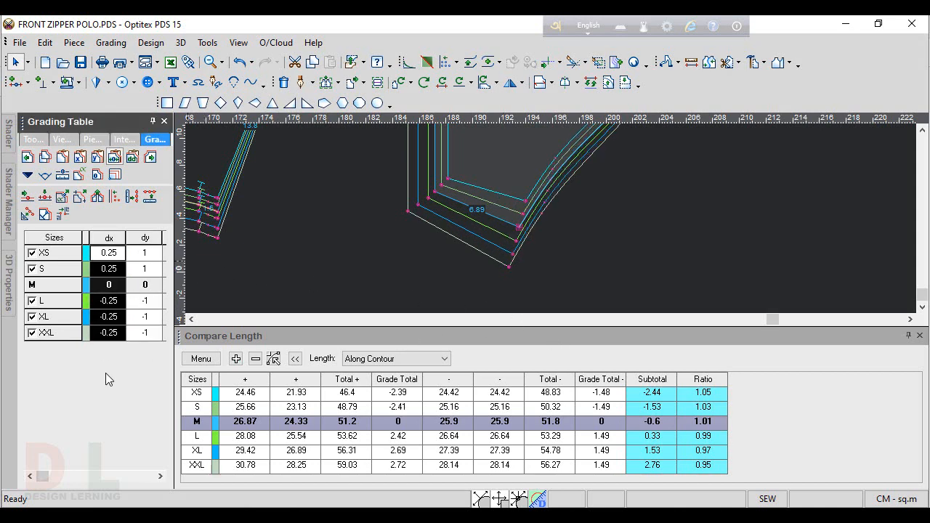
pyautogui.write('0.5')
pyautogui.press('Return')
pyautogui.scroll(-2, 557, 240)
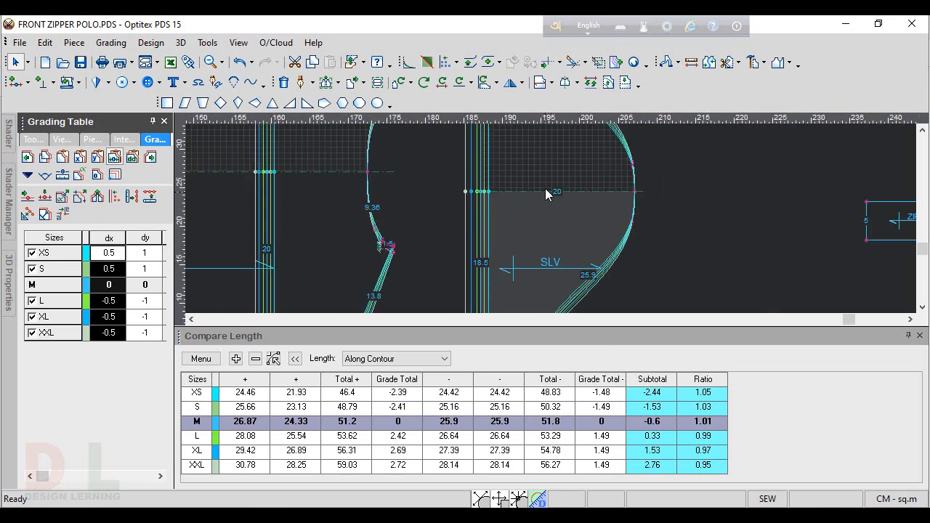
pyautogui.scroll(-2, 556, 238)
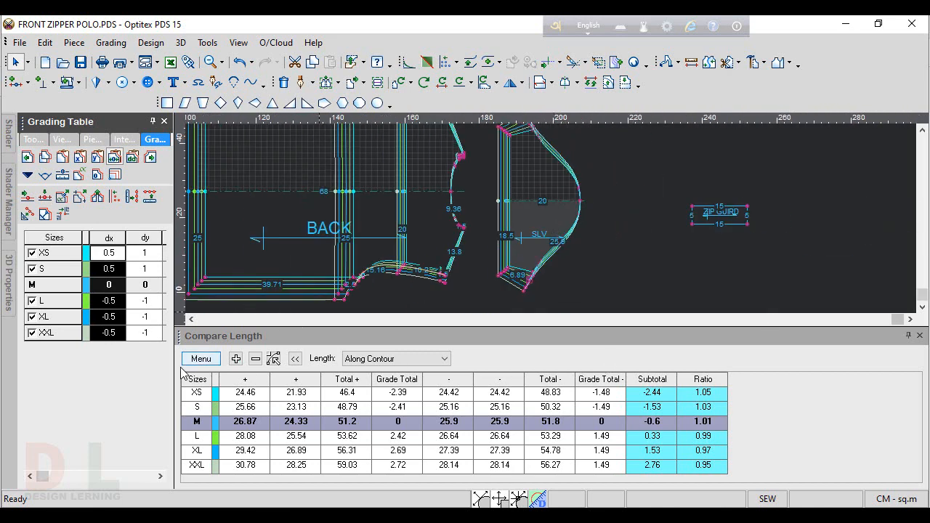
pyautogui.click(201, 359)
pyautogui.click(220, 408)
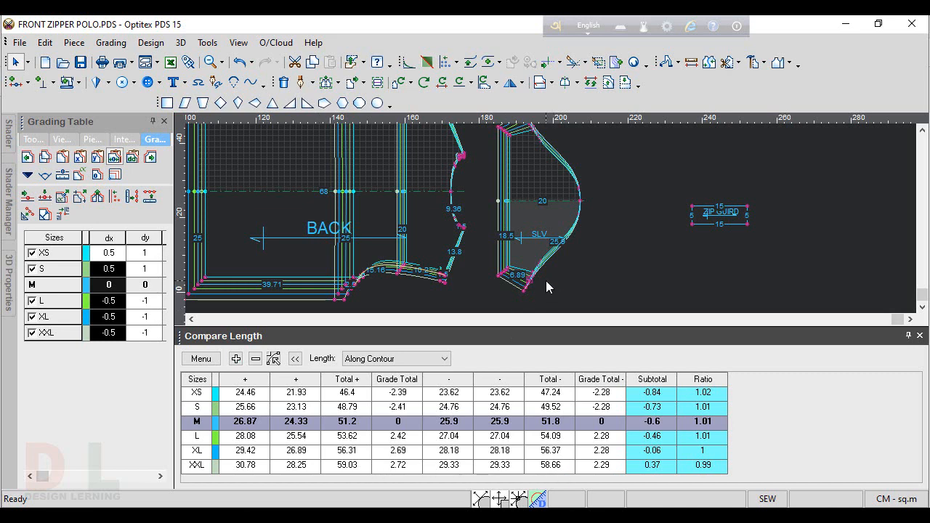
# Step: Set the SLV lower underarm point's dy to 0.75 for XS and S and -0.75 for L to XXL, and update the length comparison
pyautogui.scroll(-2, 545, 281)
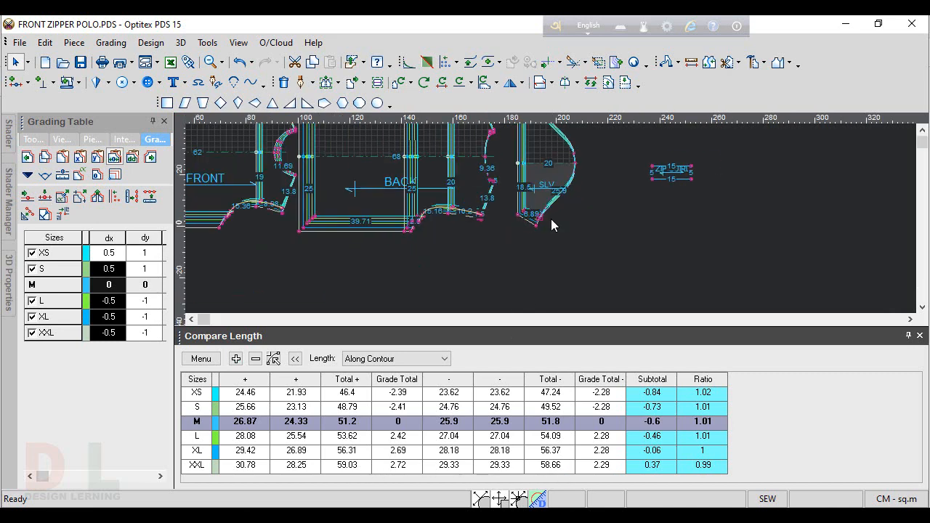
pyautogui.scroll(4, 550, 218)
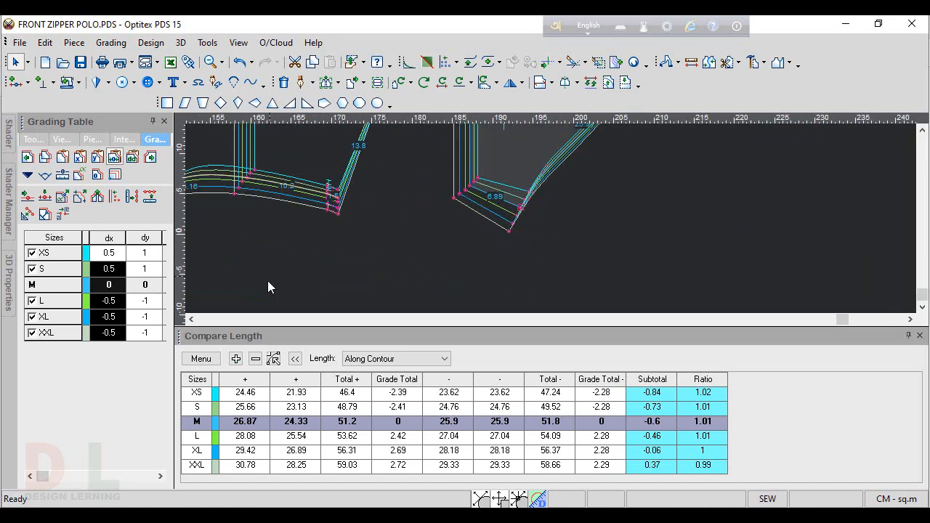
pyautogui.moveTo(148, 254); pyautogui.dragTo(141, 354)
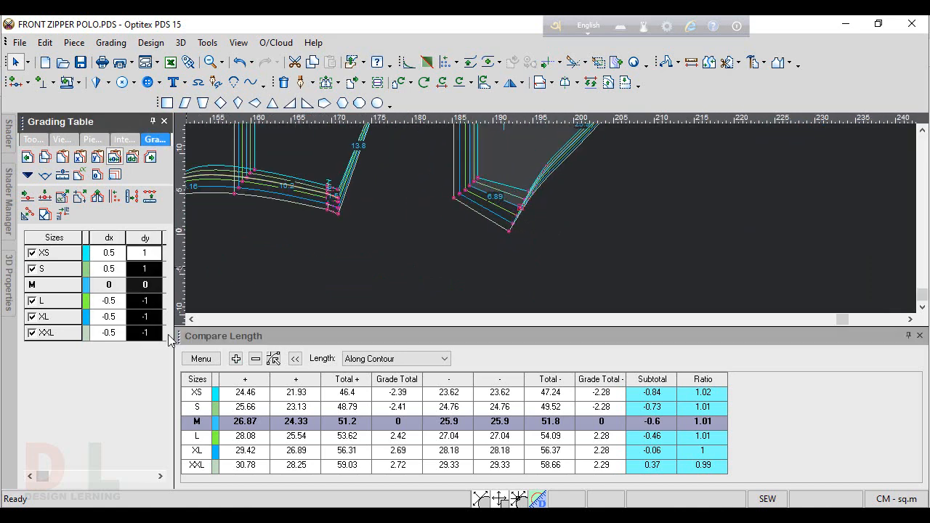
pyautogui.write('0.75')
pyautogui.press('Return')
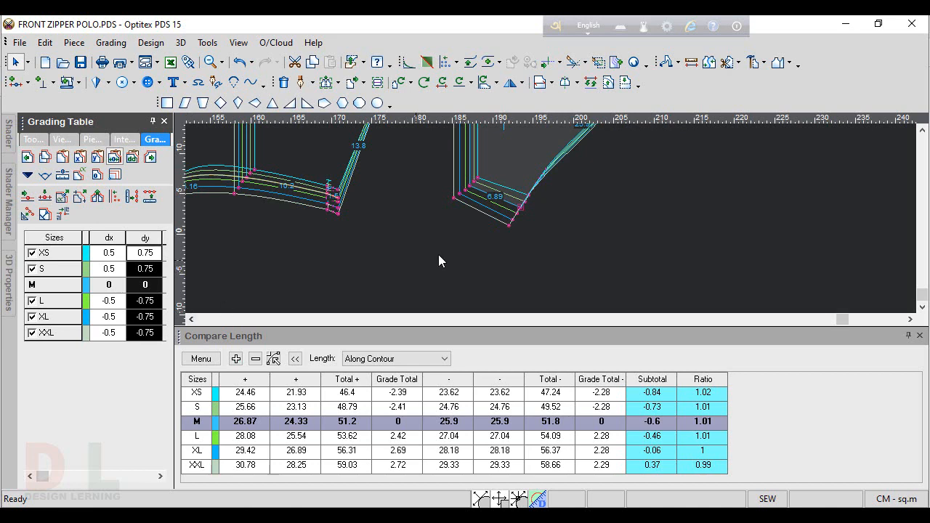
pyautogui.click(202, 359)
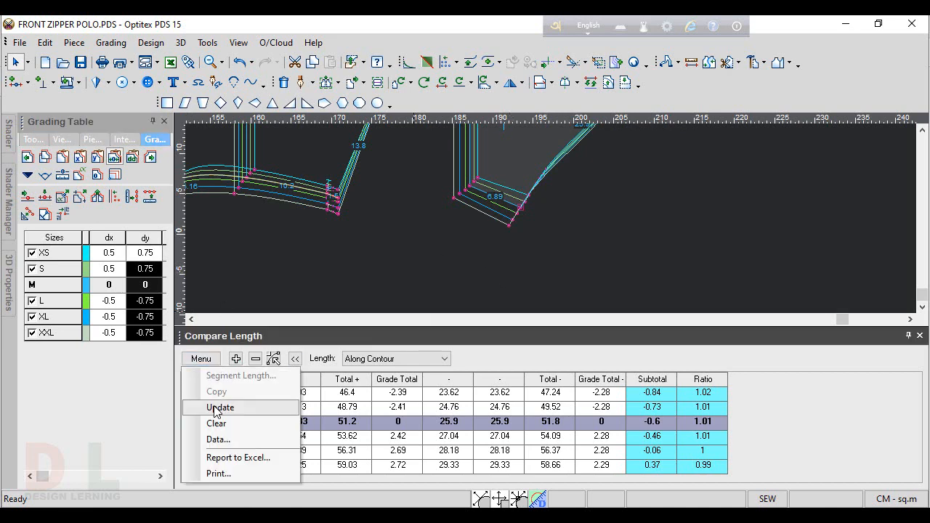
pyautogui.click(216, 408)
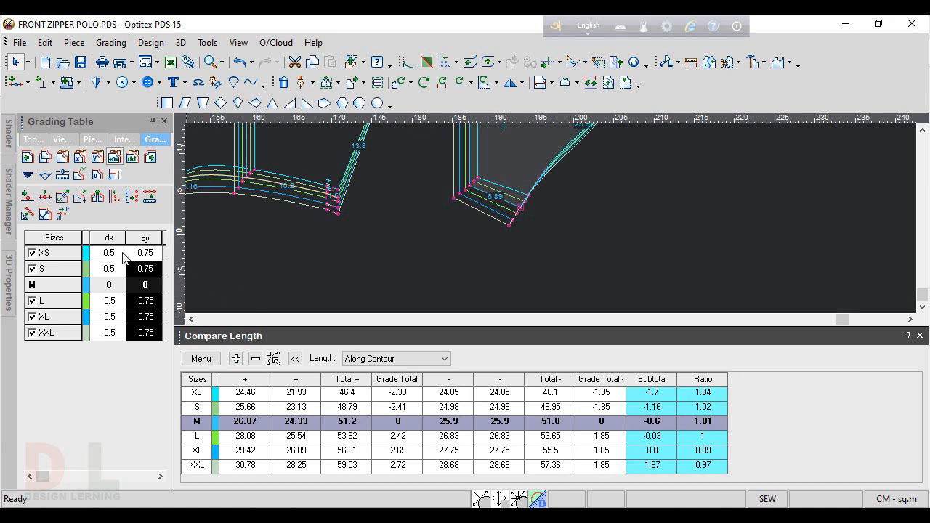
# Step: Try a dx of 0 for size S at the SLV lower underarm point and update the length comparison
pyautogui.click(125, 288)
pyautogui.doubleClick(120, 273)
pyautogui.write('0')
pyautogui.press('Return')
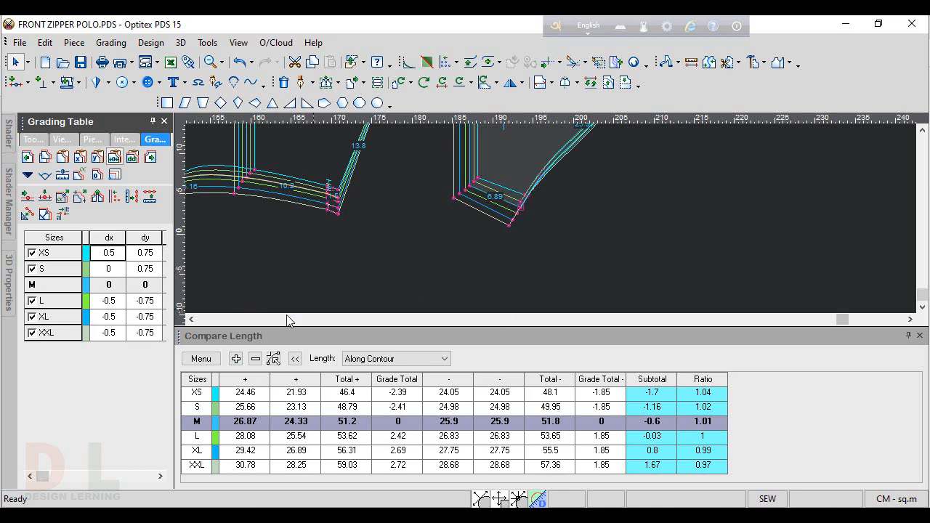
pyautogui.click(205, 359)
pyautogui.click(218, 408)
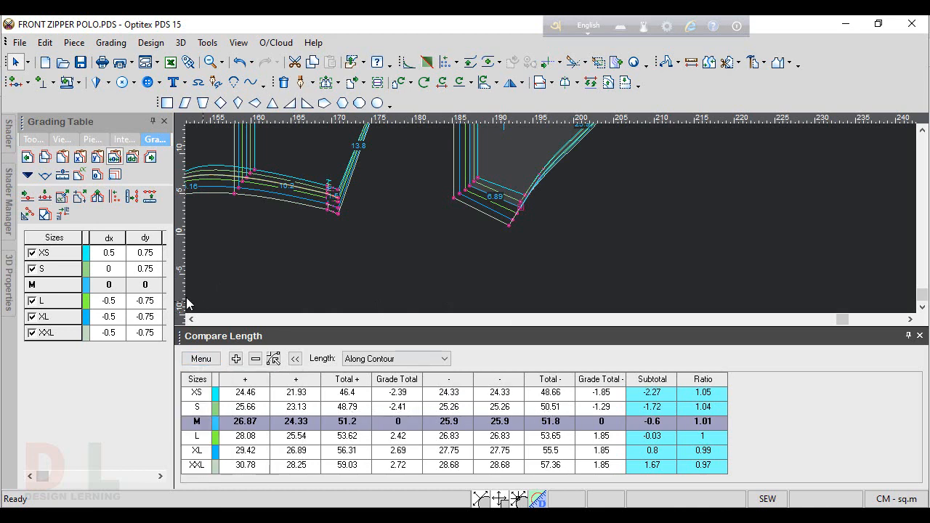
# Step: Set the SLV lower underarm point's dx to 1 for sizes S and XS, and update the length comparison
pyautogui.click(119, 273)
pyautogui.write('1')
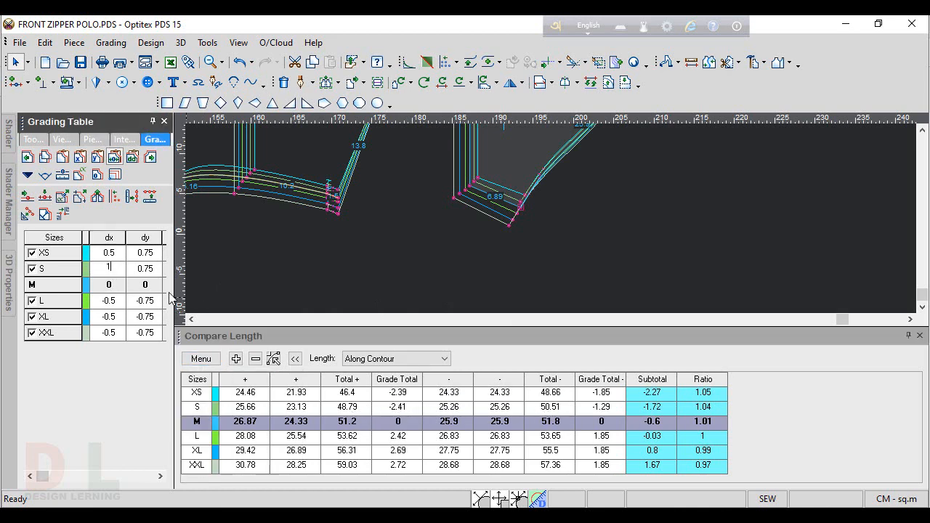
pyautogui.press('Up')
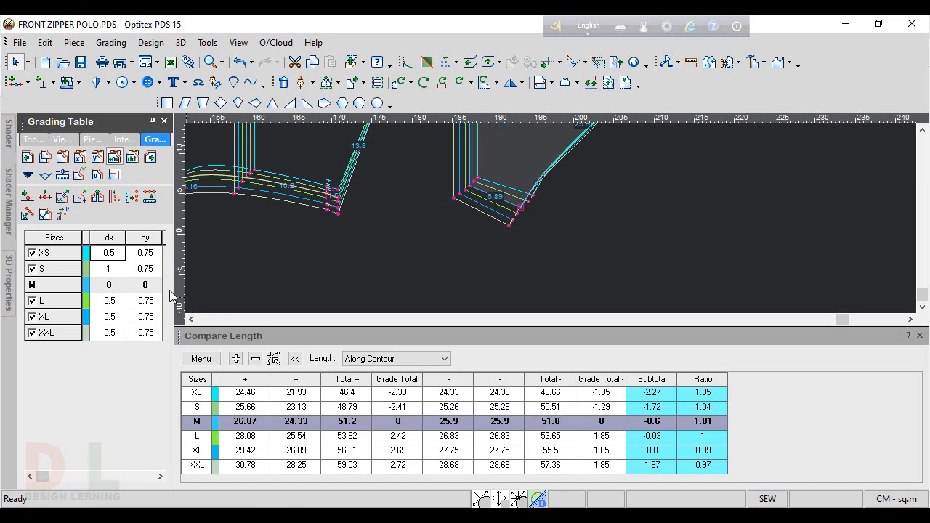
pyautogui.write('1')
pyautogui.press('Down')
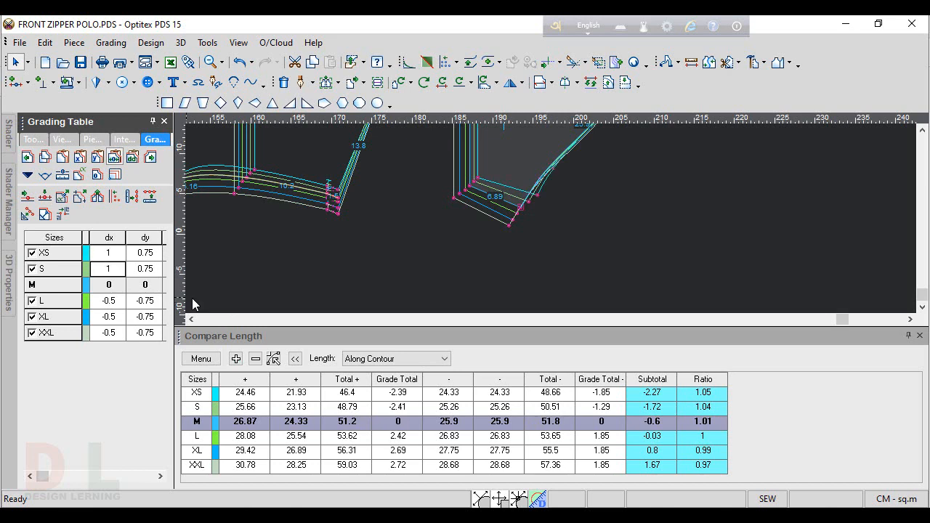
pyautogui.click(207, 367)
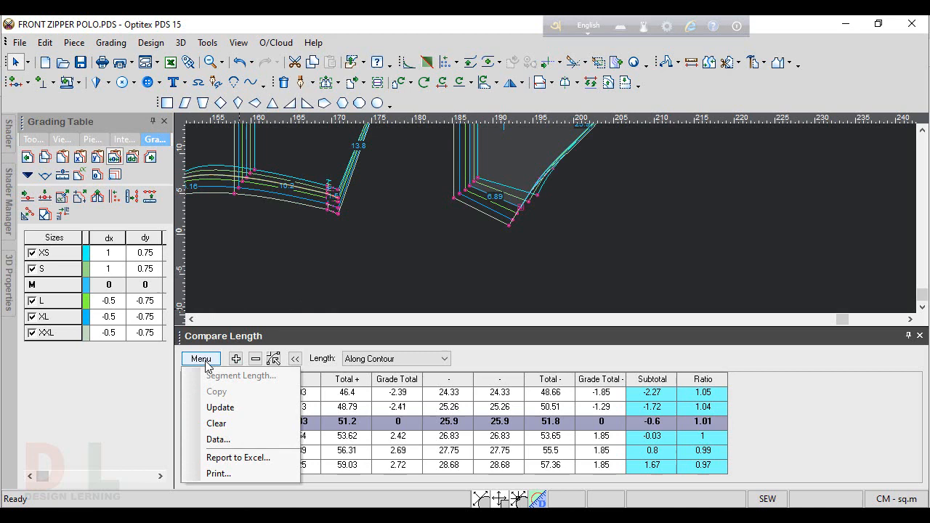
pyautogui.click(220, 407)
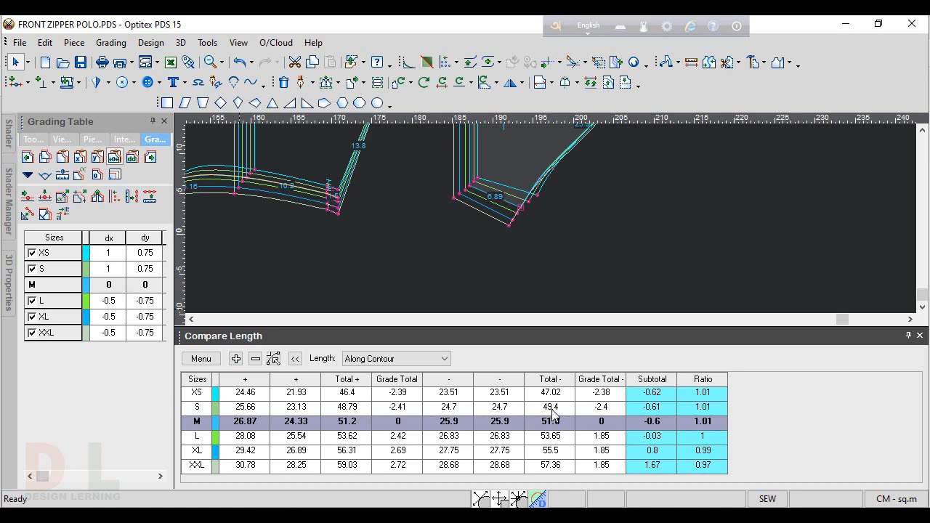
# Step: Try a dy of 1 for sizes S and XS at the SLV lower underarm point, and update the length comparison
pyautogui.click(154, 271)
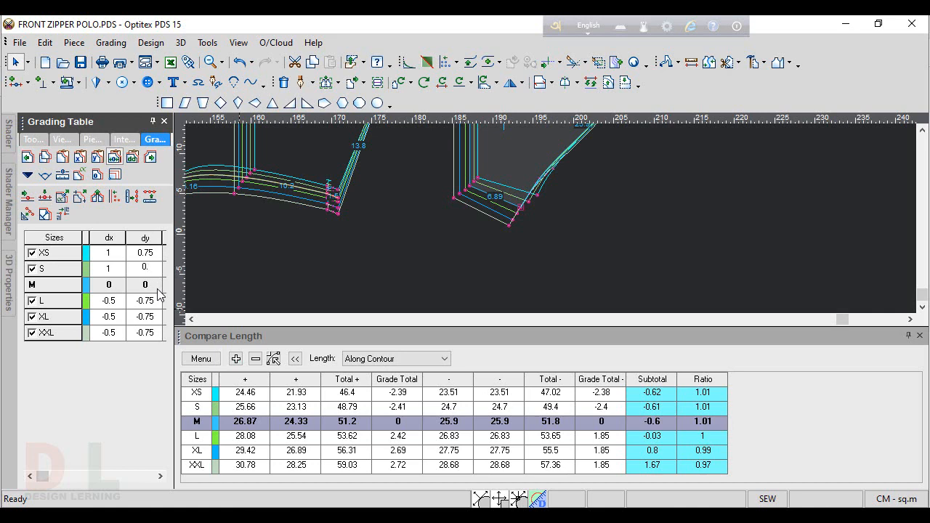
pyautogui.press('Up')
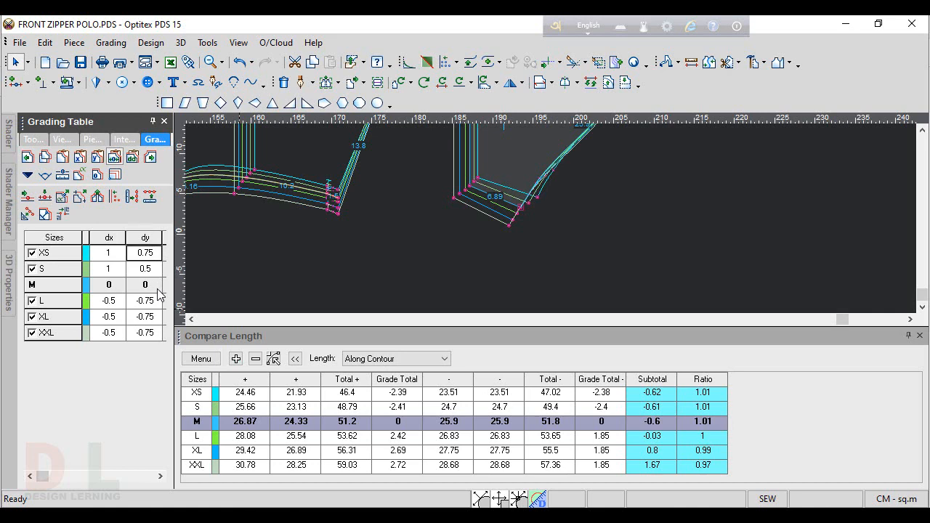
pyautogui.press('Down')
pyautogui.write('1')
pyautogui.press('Up')
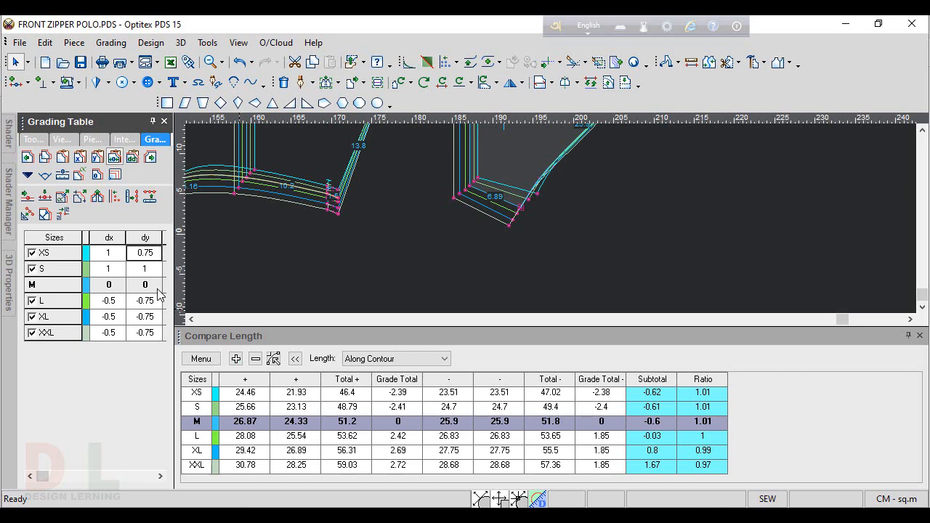
pyautogui.write('1')
pyautogui.click(202, 358)
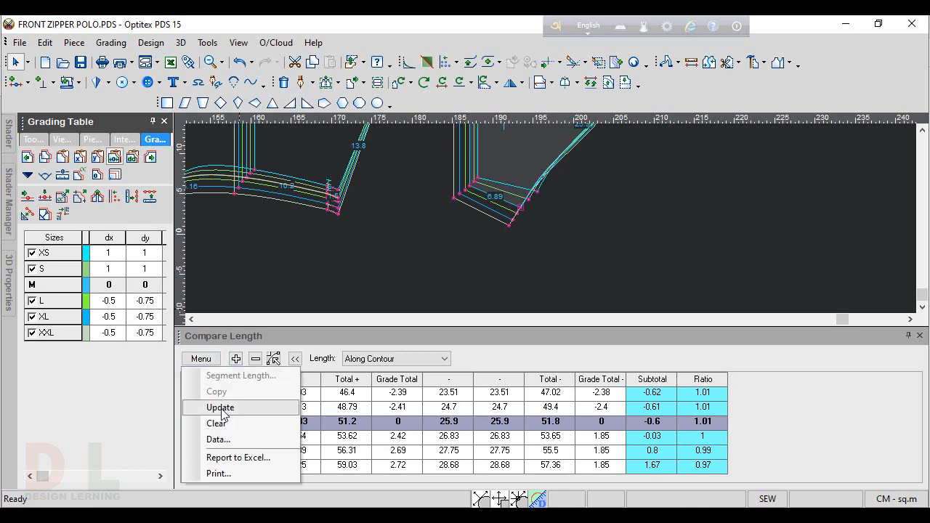
pyautogui.click(220, 408)
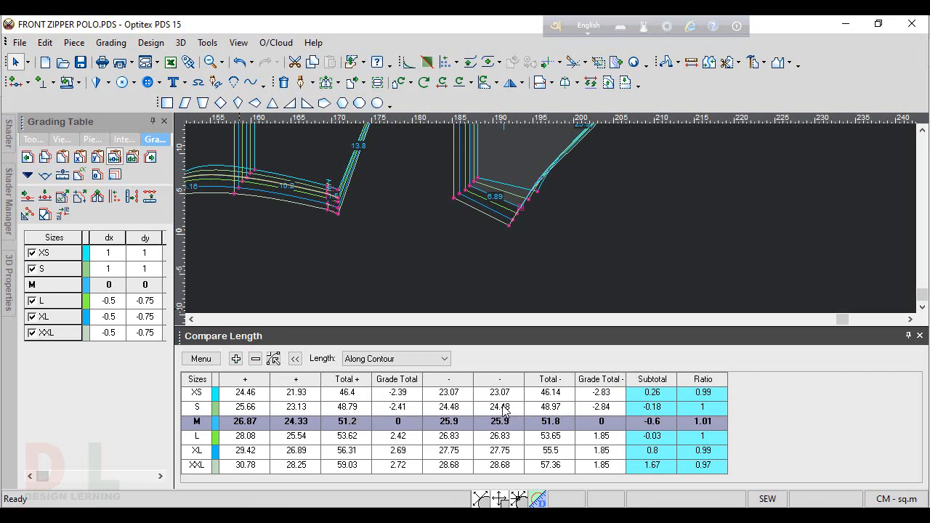
# Step: Return the SLV lower underarm point's dy to 0.75 for sizes S and XS, and update the length comparison
pyautogui.click(157, 269)
pyautogui.write('.75')
pyautogui.press('Up')
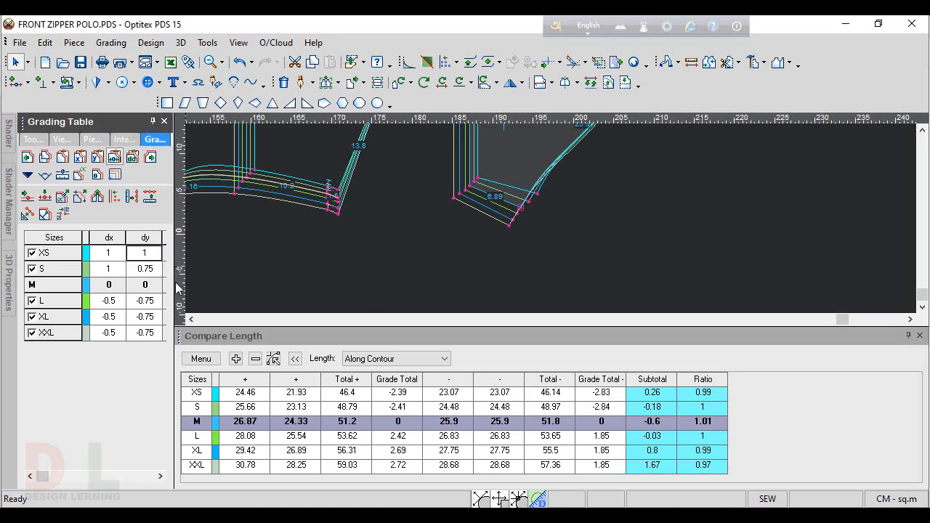
pyautogui.write('.75')
pyautogui.click(298, 258)
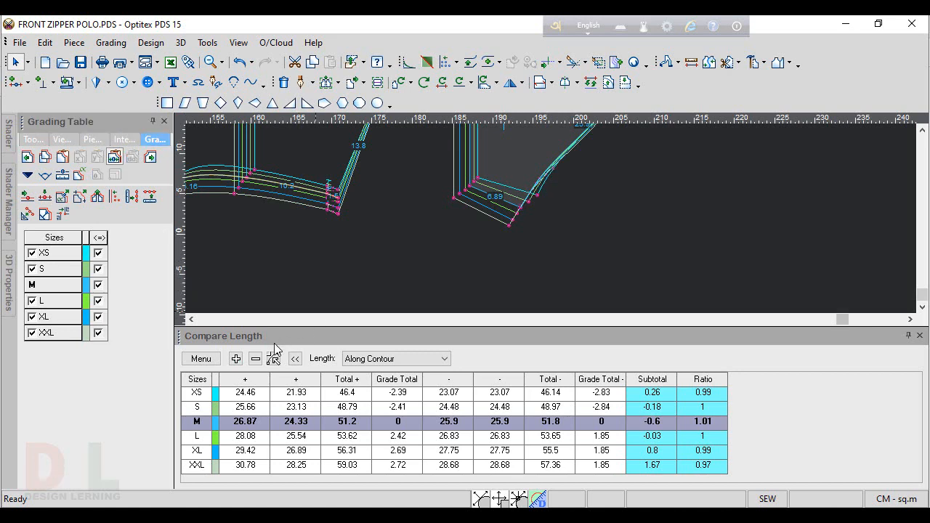
pyautogui.click(203, 359)
pyautogui.click(220, 407)
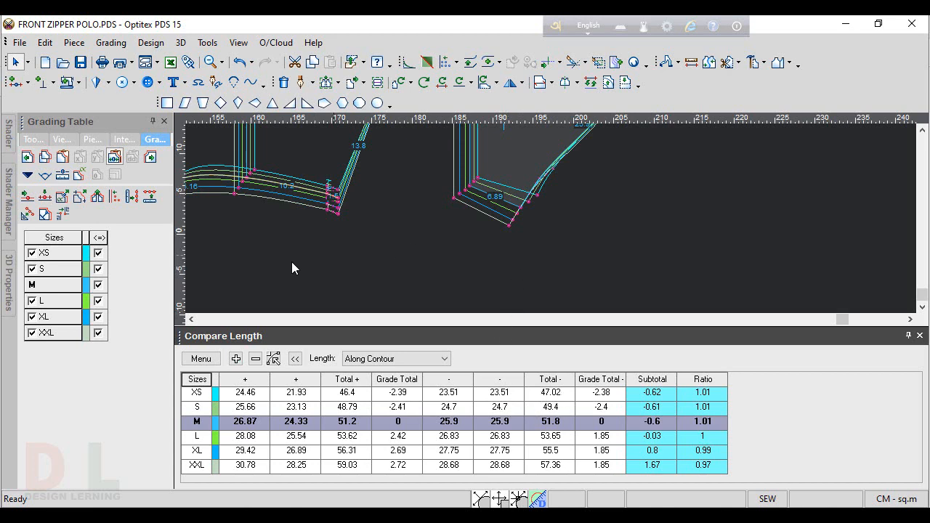
# Step: Set the SLV lower underarm point's dy to 1 for size S only, and update the length comparison
pyautogui.click(521, 208)
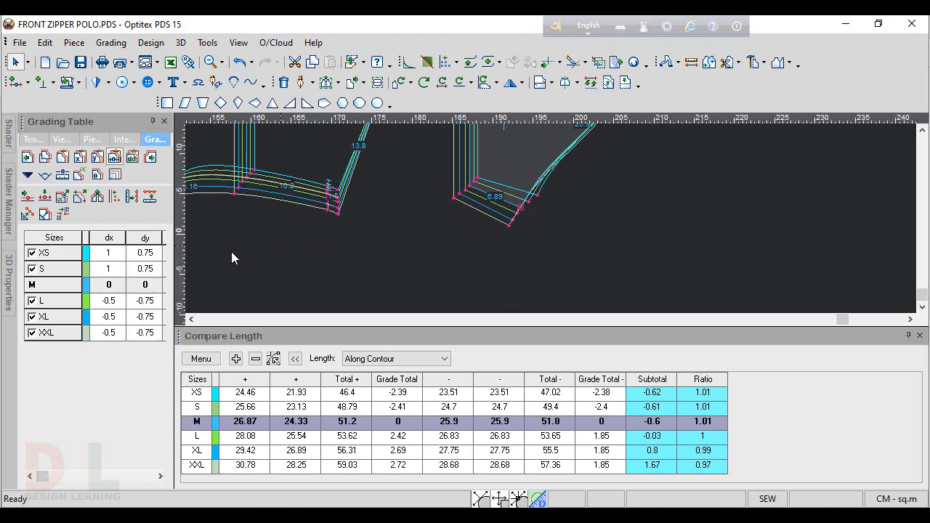
pyautogui.click(157, 270)
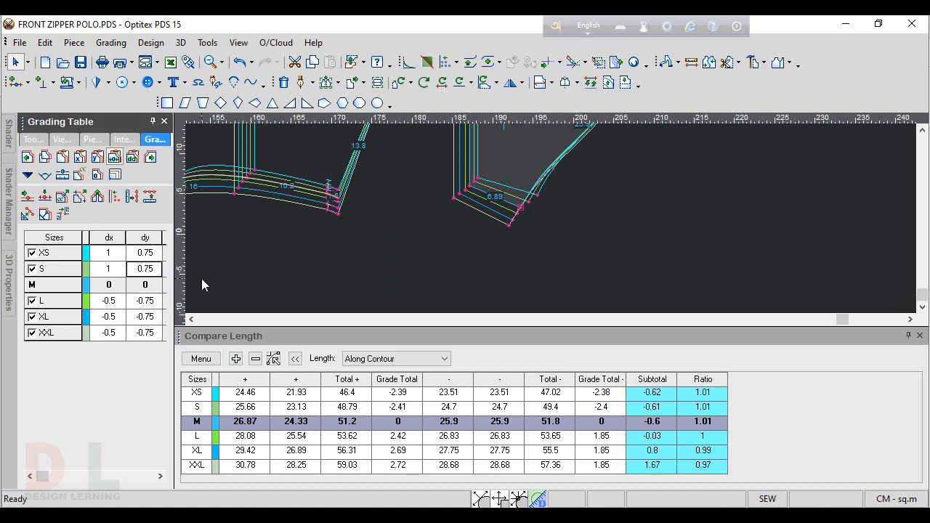
pyautogui.write('1')
pyautogui.press('Up')
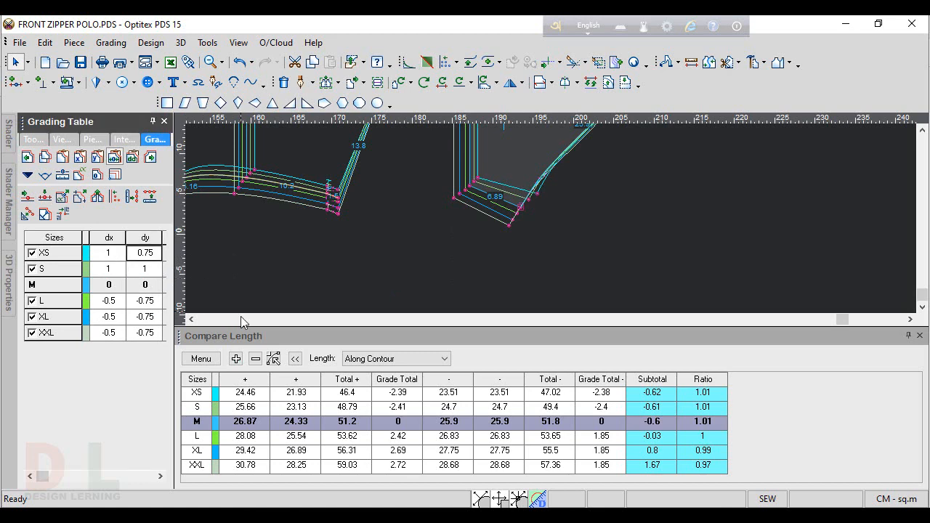
pyautogui.click(201, 358)
pyautogui.click(220, 408)
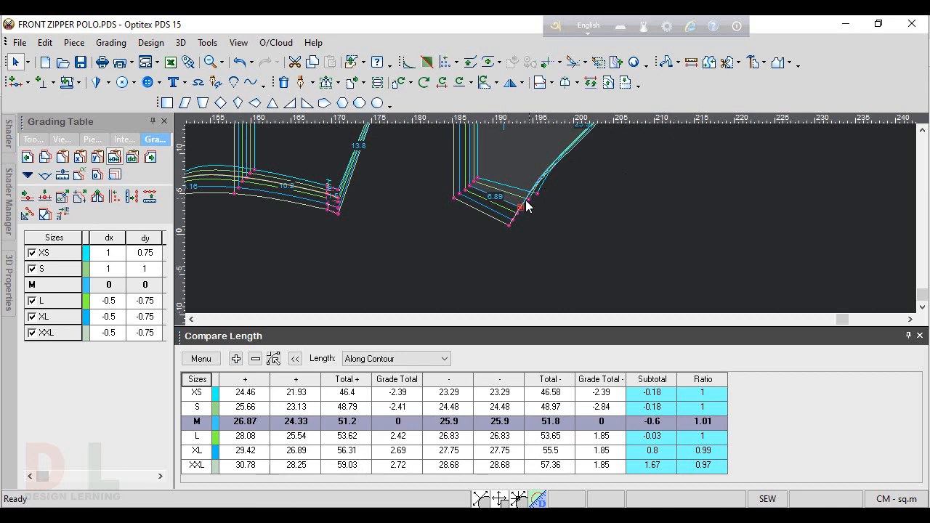
# Step: Set the SLV lower underarm point's dy to -1 for size XL, and update the length comparison
pyautogui.doubleClick(157, 319)
pyautogui.write('-1')
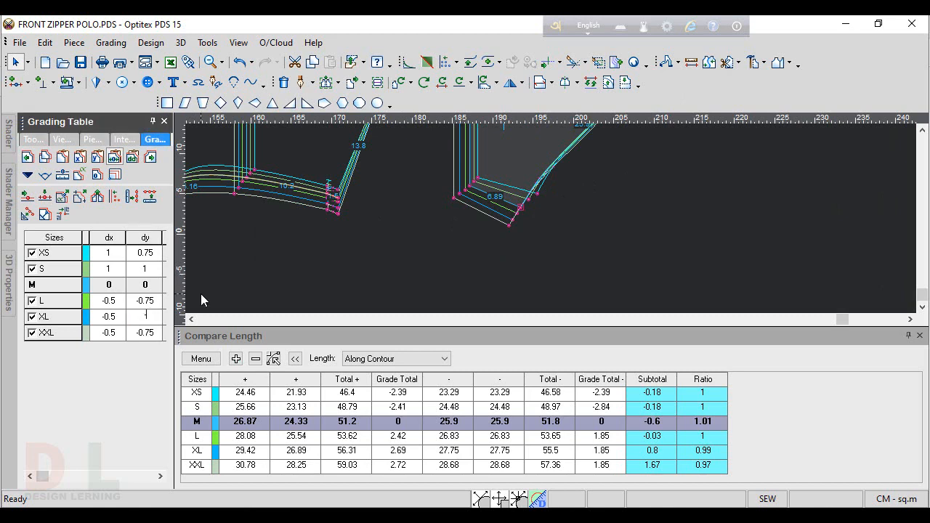
pyautogui.click(201, 358)
pyautogui.click(218, 409)
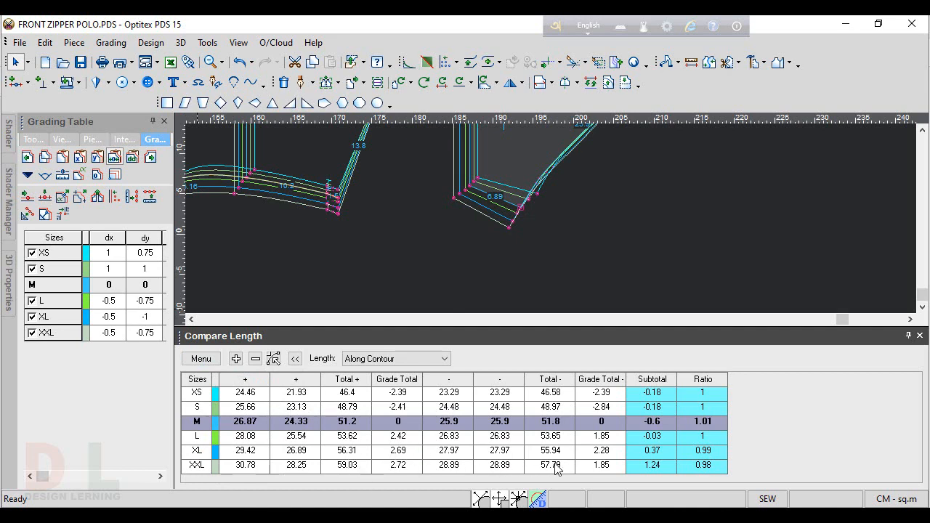
# Step: Set the BACK piece's lower underarm point dx to -0.8 for size XL
pyautogui.click(157, 319)
pyautogui.scroll(-2, 476, 238)
pyautogui.scroll(-2, 552, 218)
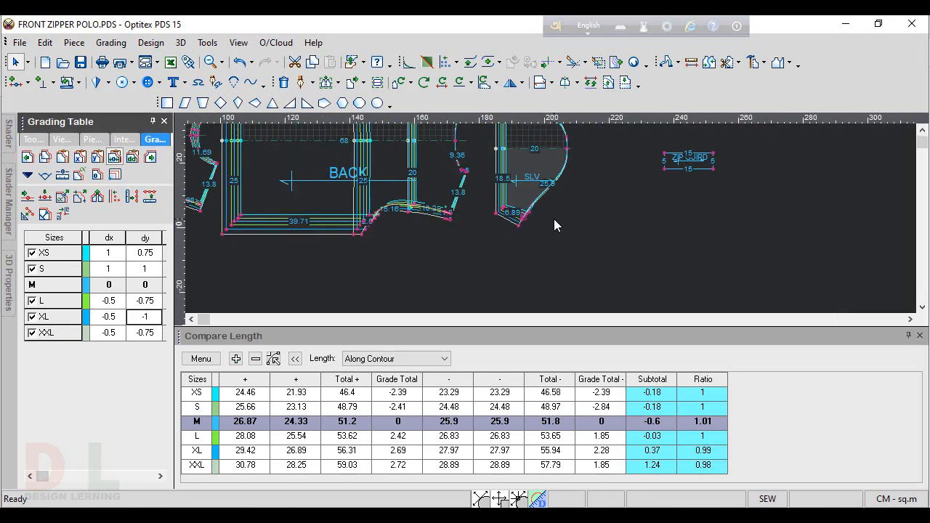
pyautogui.scroll(5, 382, 225)
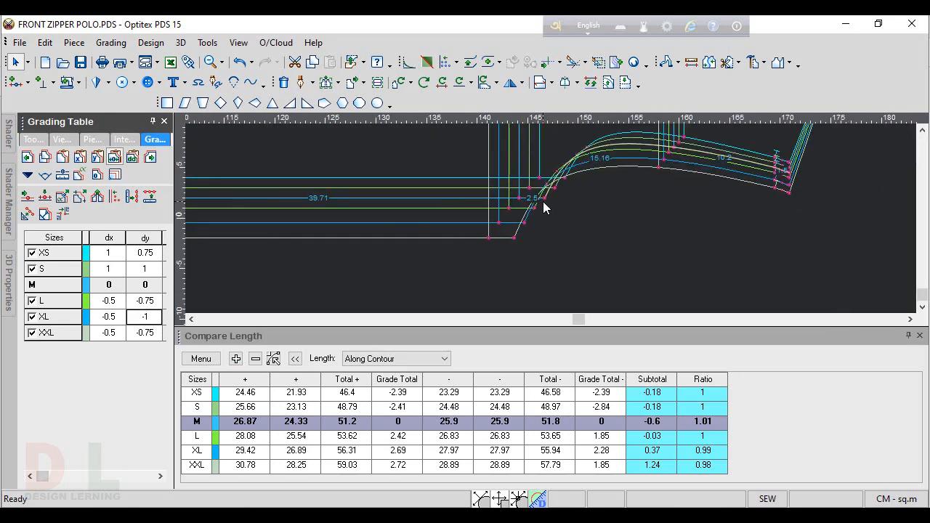
pyautogui.click(544, 198)
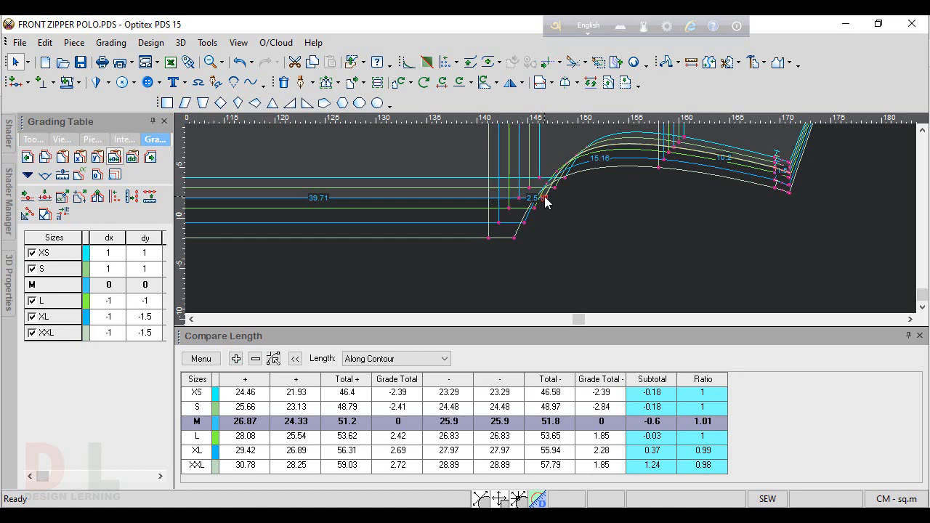
pyautogui.click(122, 320)
pyautogui.write('-0.8')
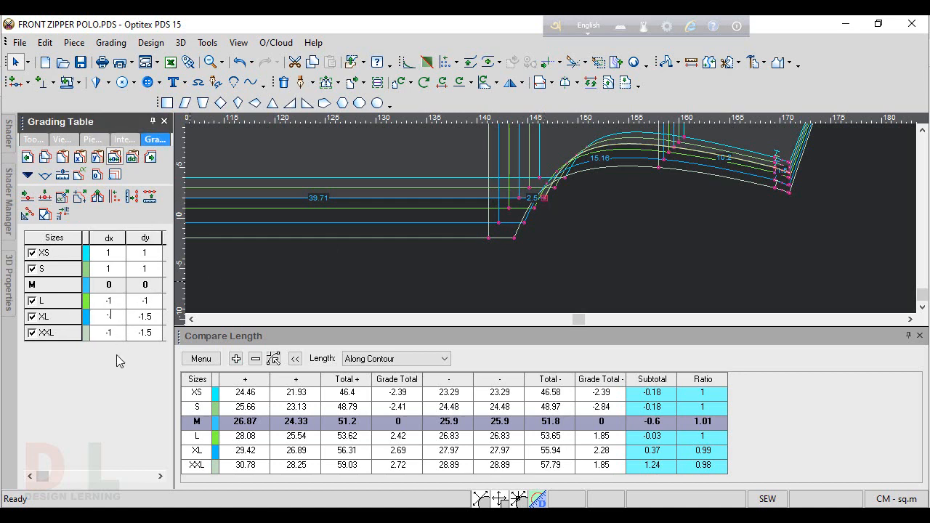
pyautogui.press('Return')
# Step: Set the FRONT piece's lower underarm point dx to -0.8 for size XL, and update the length comparison
pyautogui.scroll(-3, 436, 309)
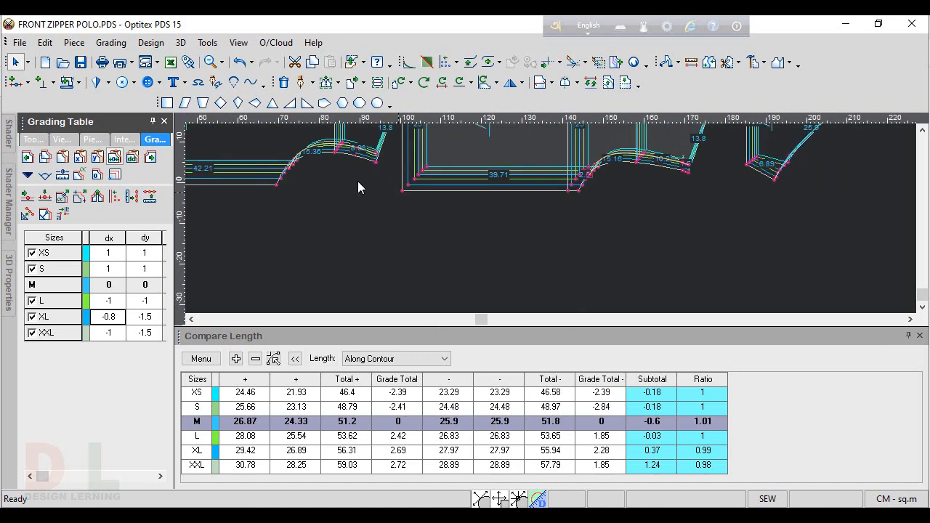
pyautogui.scroll(2, 309, 166)
pyautogui.click(497, 210)
pyautogui.click(500, 215)
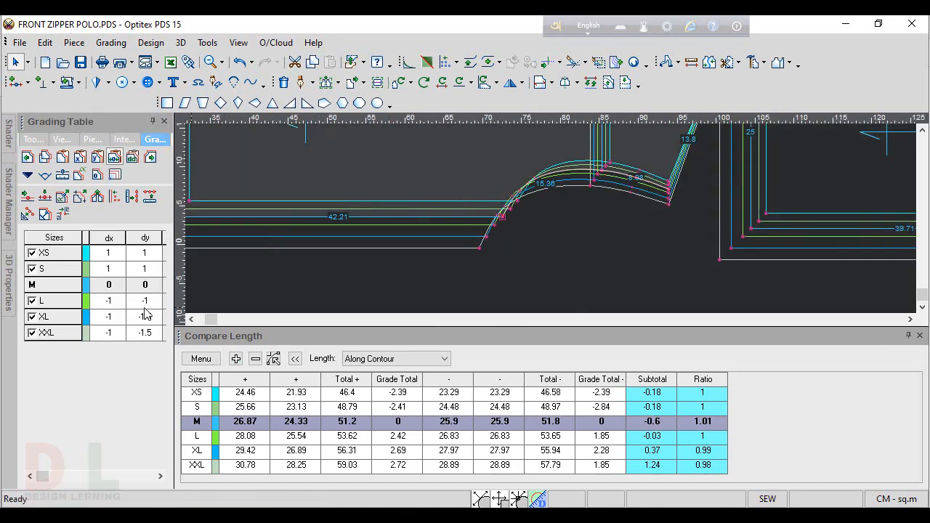
pyautogui.click(137, 318)
pyautogui.write('-')
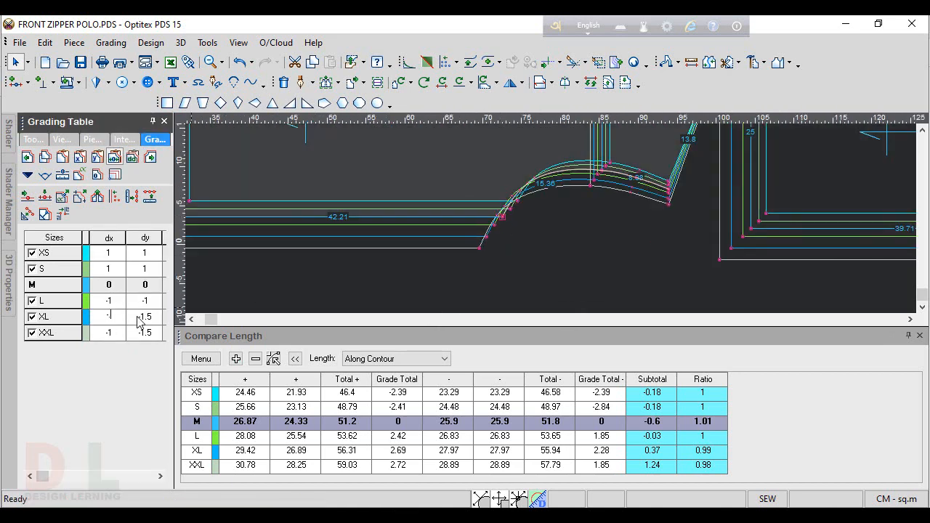
pyautogui.write('0.8')
pyautogui.press('Return')
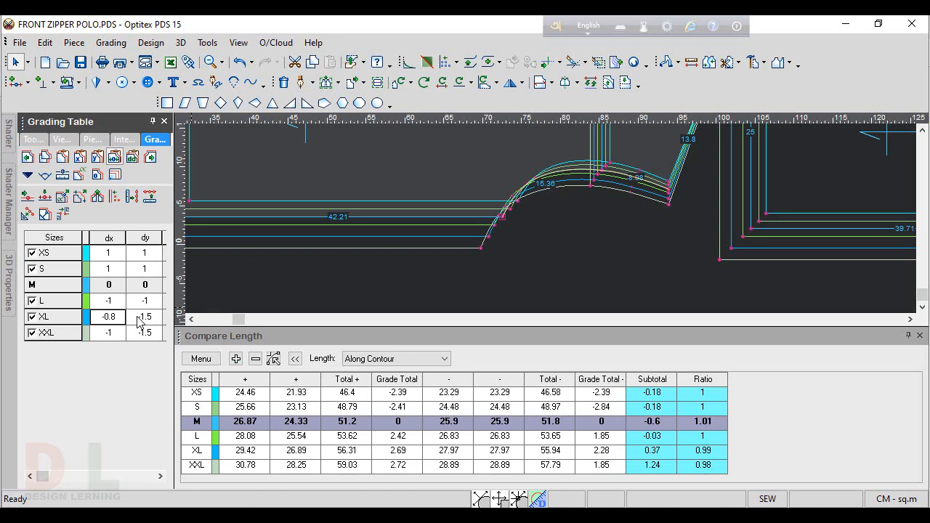
pyautogui.click(201, 358)
pyautogui.click(228, 411)
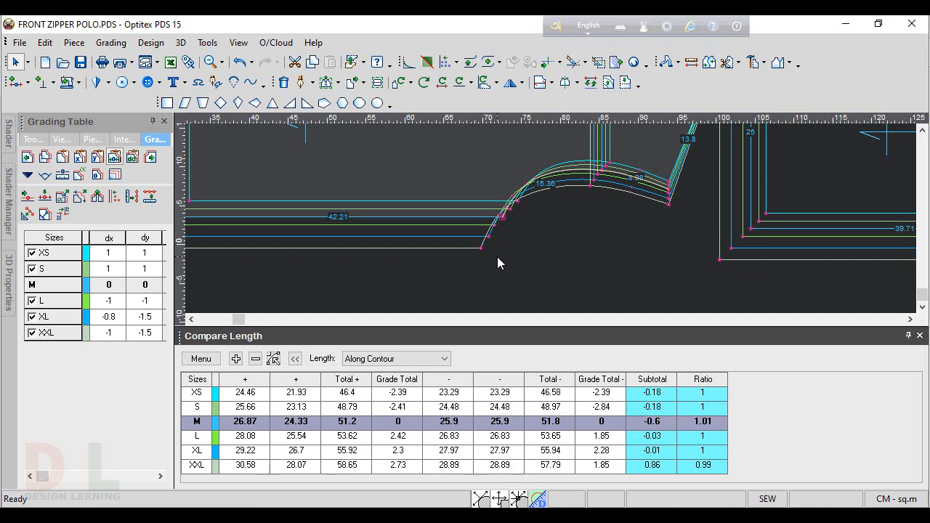
# Step: Set dx to -0.6 for size XXL at the lower underarm points of FRONT and BACK, and update the length comparison
pyautogui.click(120, 332)
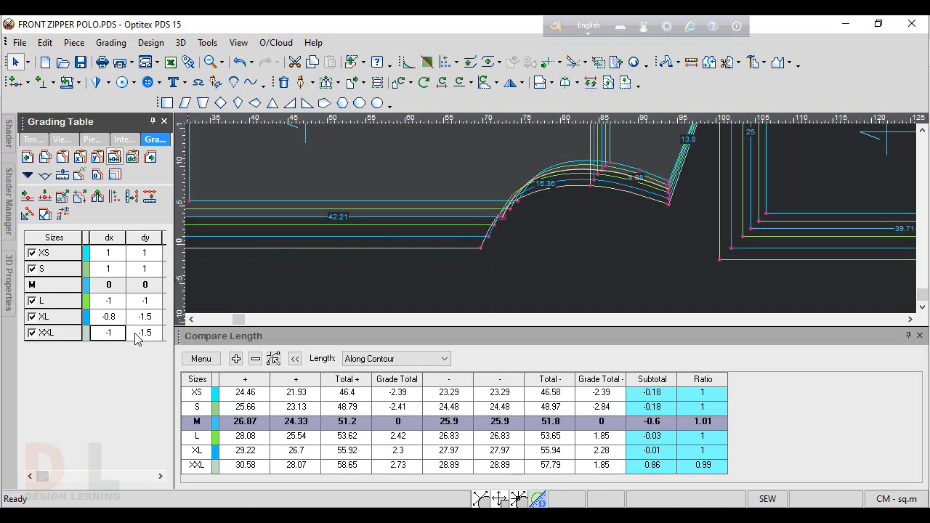
pyautogui.write('-0.6')
pyautogui.scroll(-2, 586, 221)
pyautogui.scroll(3, 763, 229)
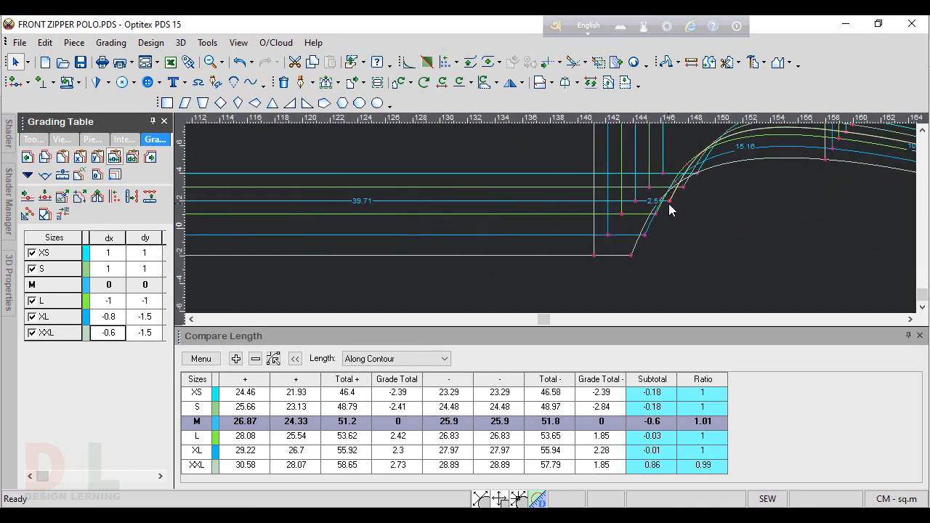
pyautogui.click(128, 332)
pyautogui.write('-1')
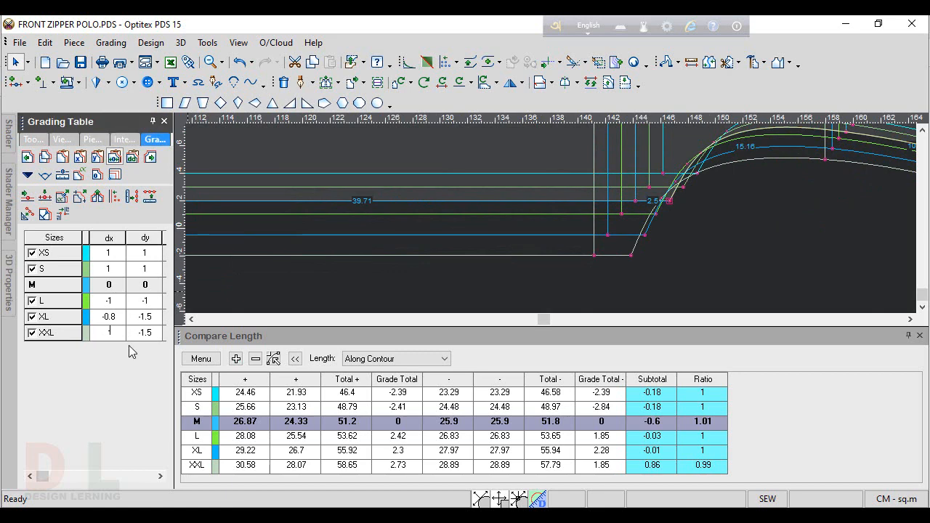
pyautogui.write('.6')
pyautogui.press('Return')
pyautogui.click(194, 363)
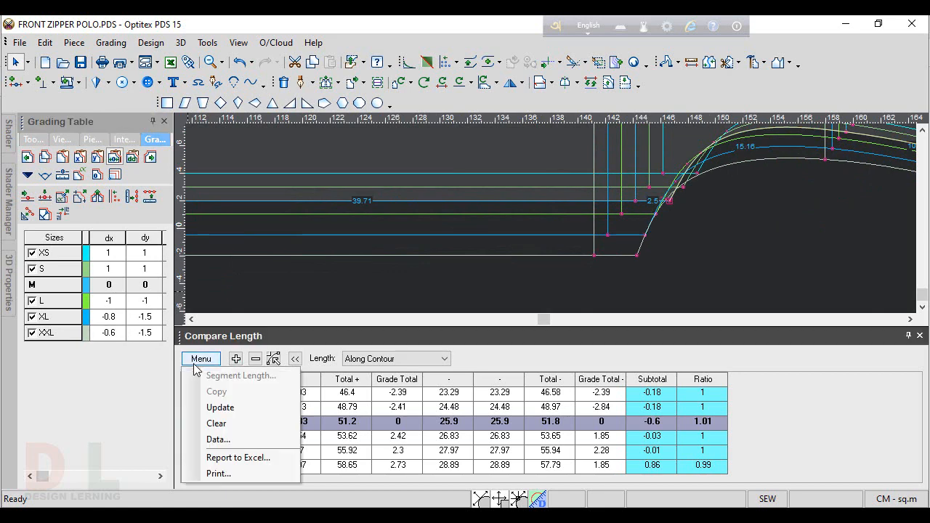
pyautogui.click(231, 408)
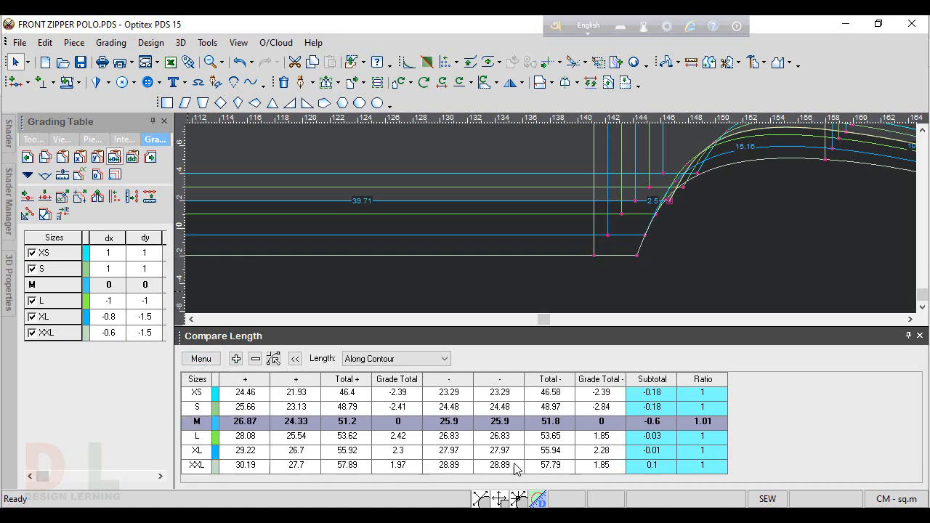
# Step: Close the length comparison
pyautogui.scroll(-2, 551, 218)
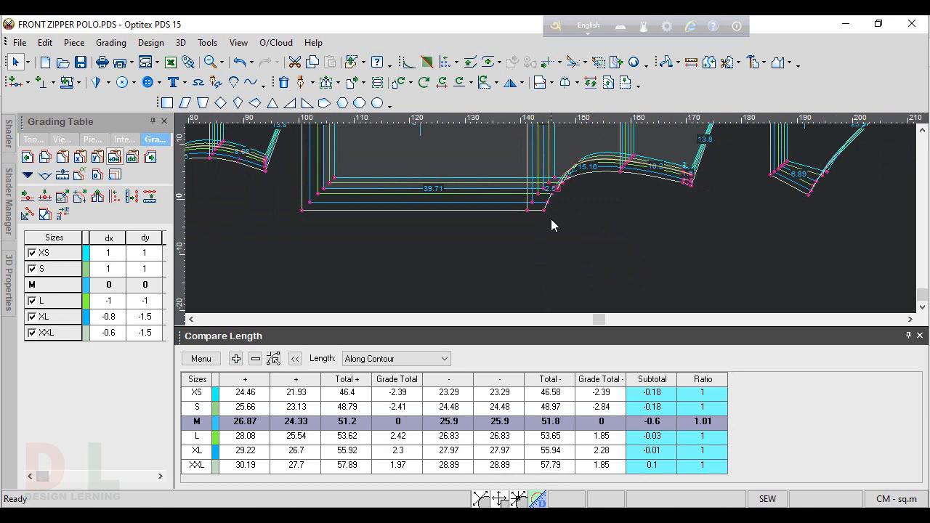
pyautogui.click(919, 335)
pyautogui.scroll(-2, 557, 308)
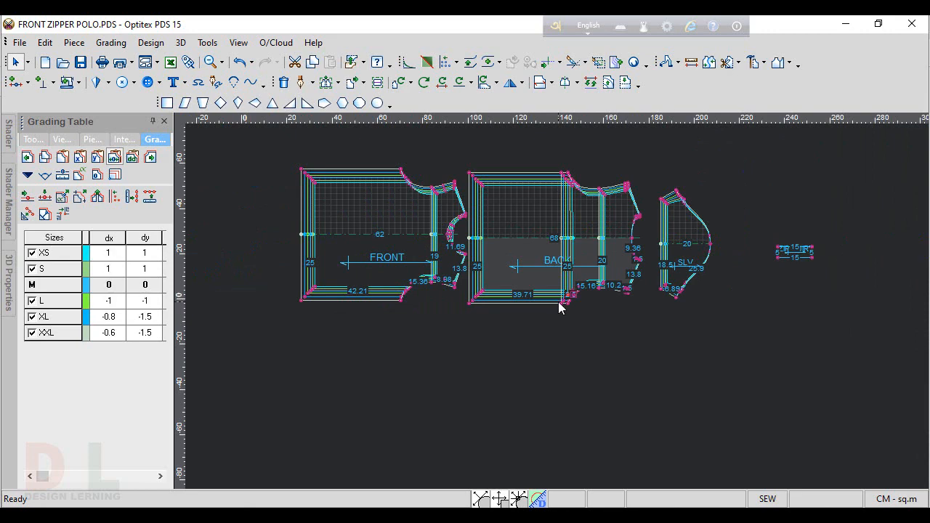
# Step: Grade the ZIP GUIRD piece's upper-right corner with dx -0.5 for XS and S and 0.5 for L to XXL
pyautogui.scroll(3, 807, 241)
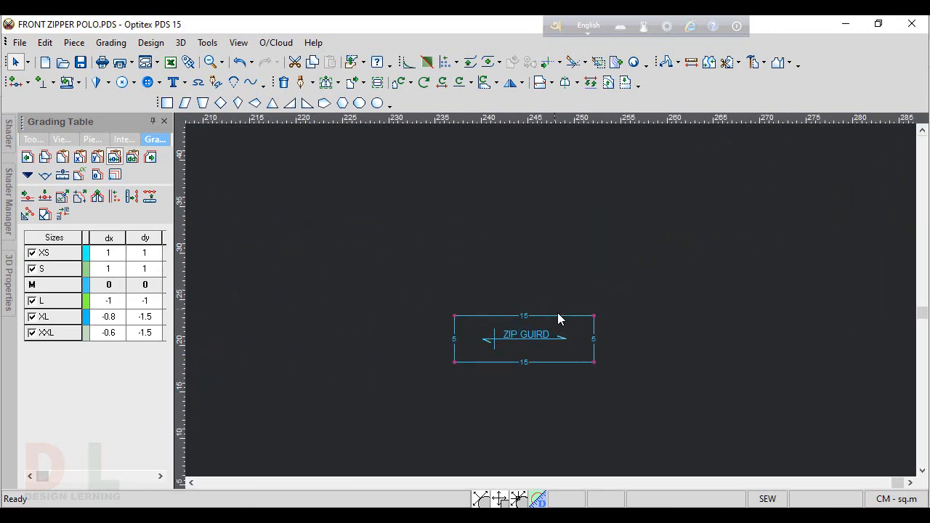
pyautogui.click(594, 320)
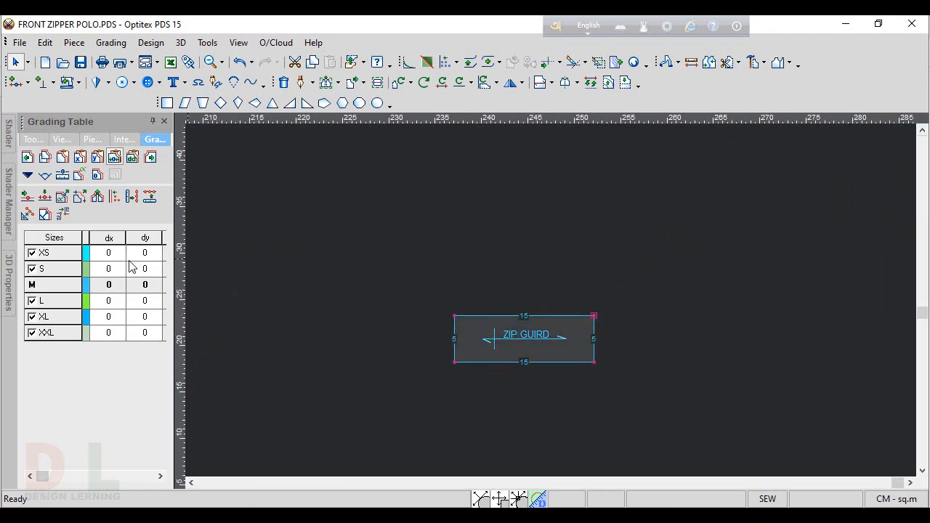
pyautogui.moveTo(110, 253); pyautogui.dragTo(126, 367)
pyautogui.write('-0.5')
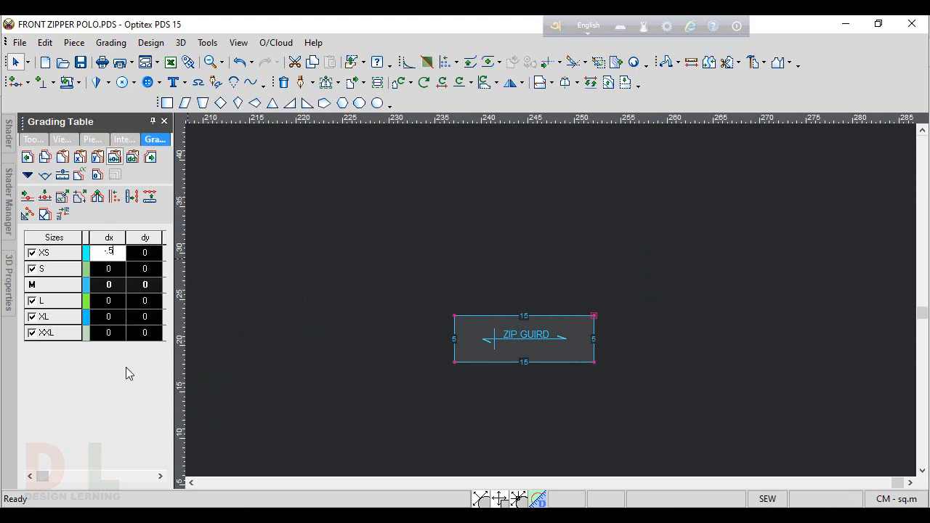
pyautogui.press('Return')
pyautogui.moveTo(109, 268); pyautogui.dragTo(110, 363)
pyautogui.write('-.5')
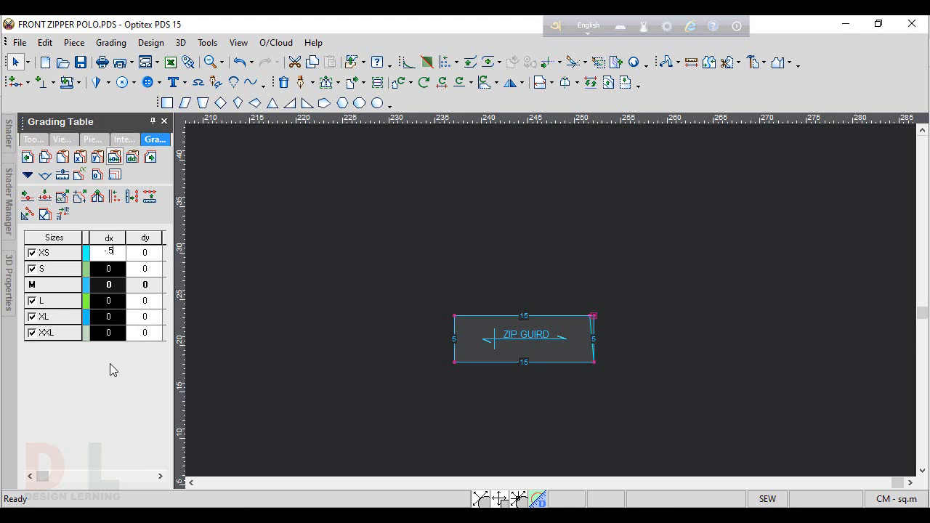
pyautogui.press('Return')
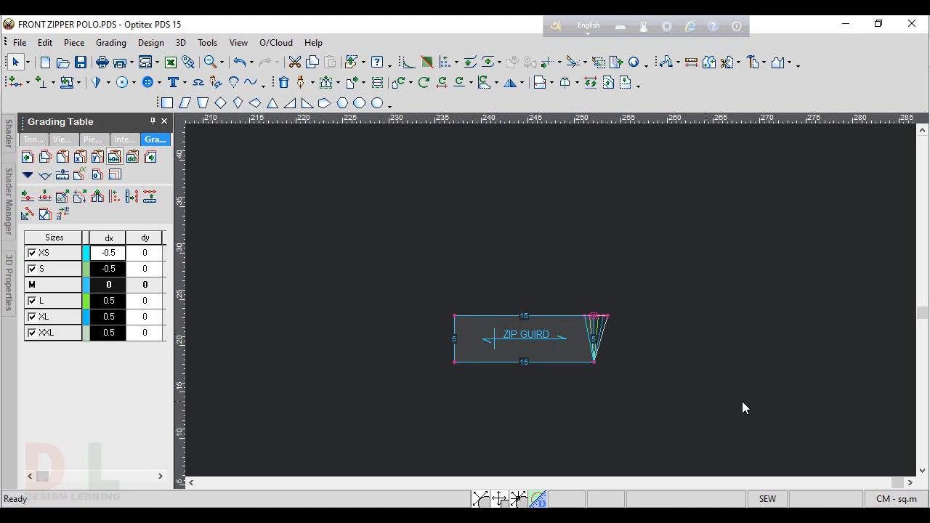
# Step: Paste the upper-right corner's dx grading onto the ZIP GUIRD piece's lower-right corner
pyautogui.click(595, 363)
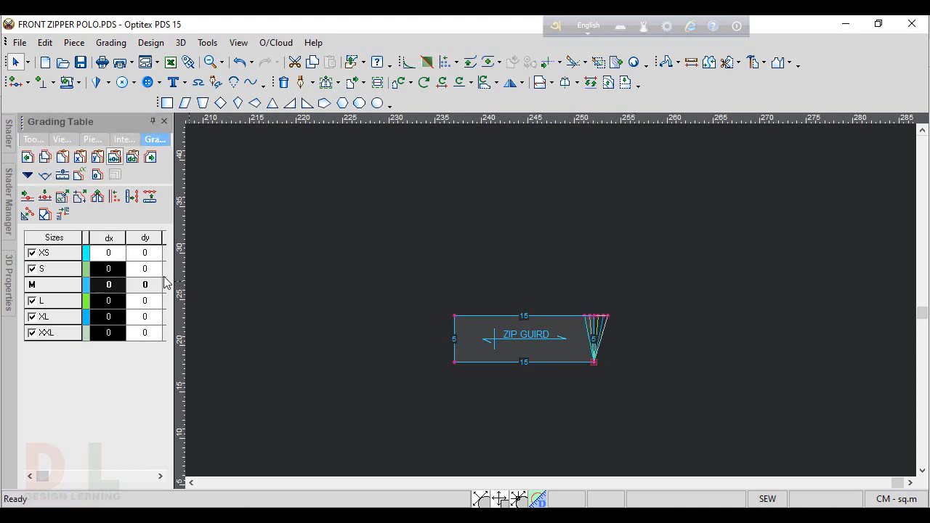
pyautogui.click(80, 157)
pyautogui.click(647, 274)
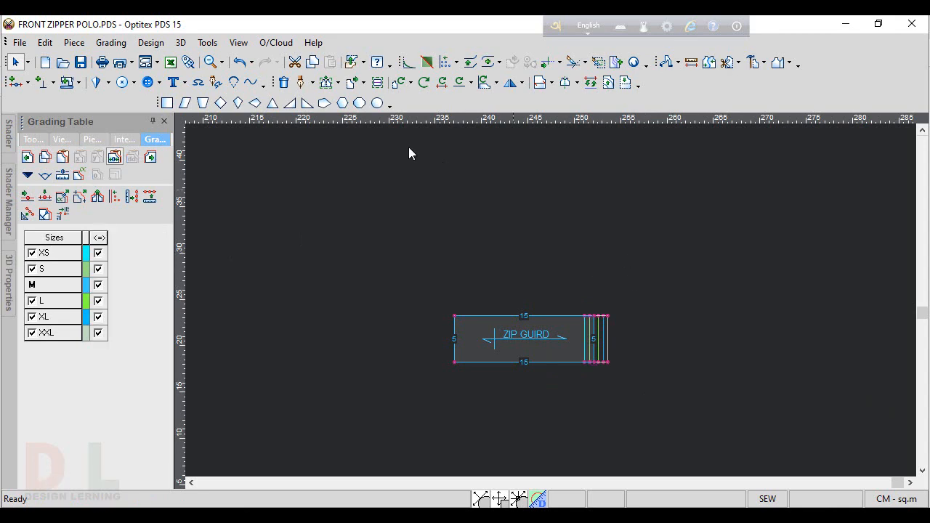
# Step: Show the seam allowance outlines around all graded pieces and look over the full set of nested sizes
pyautogui.click(239, 42)
pyautogui.click(299, 241)
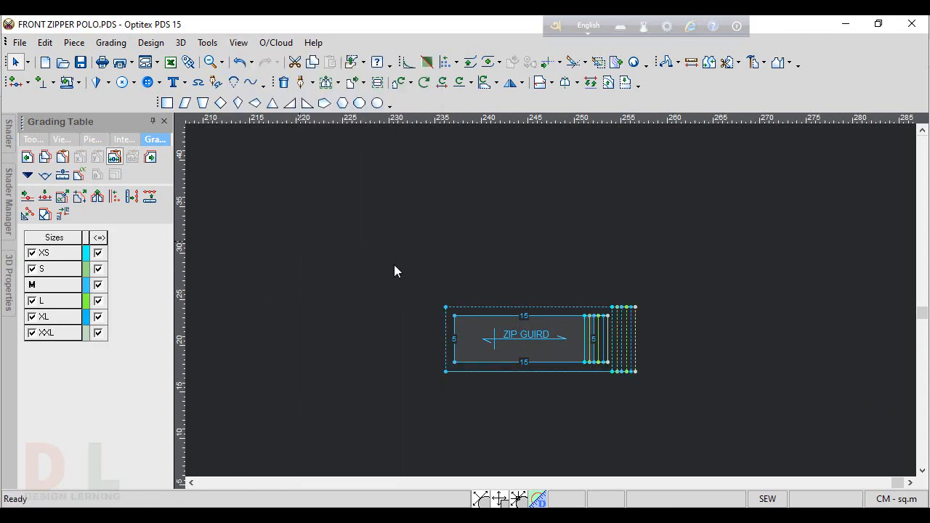
pyautogui.scroll(-3, 532, 302)
pyautogui.click(554, 298)
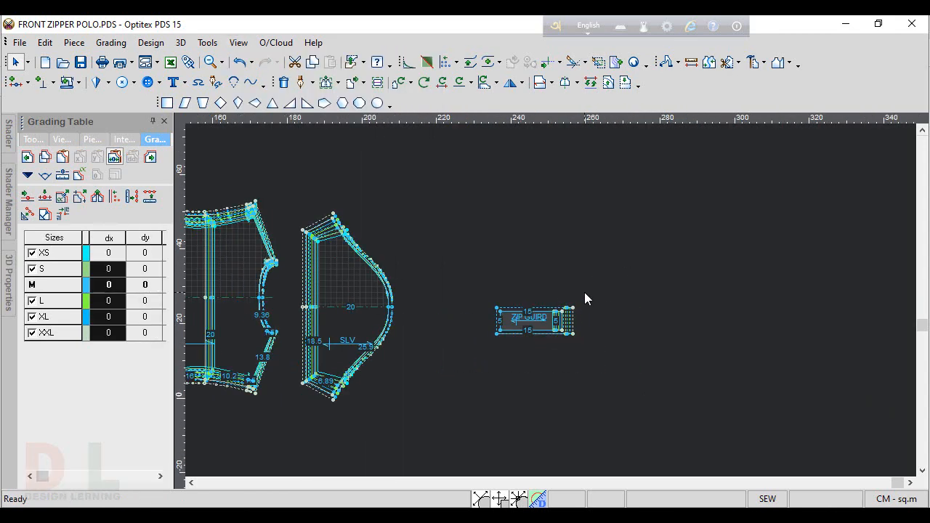
pyautogui.scroll(-4, 557, 300)
pyautogui.scroll(4, 555, 312)
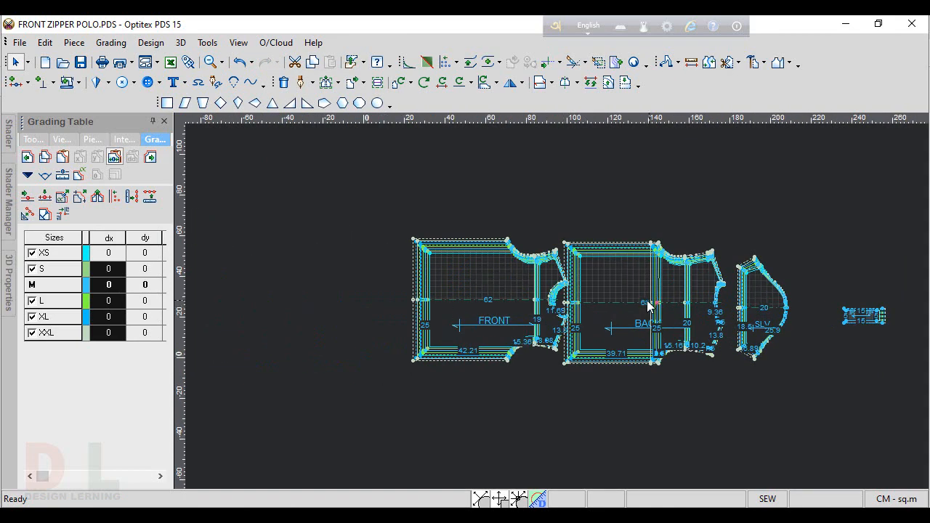
pyautogui.scroll(1, 505, 310)
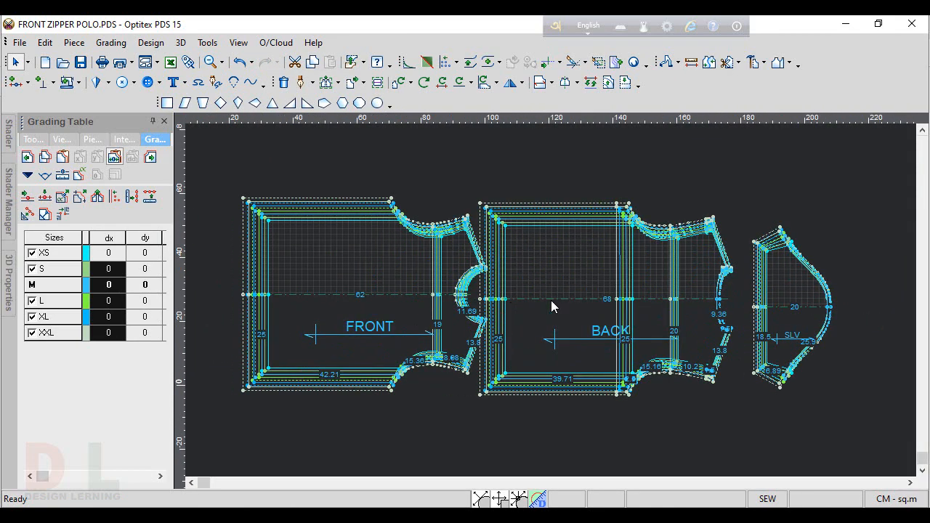
pyautogui.scroll(-1, 553, 305)
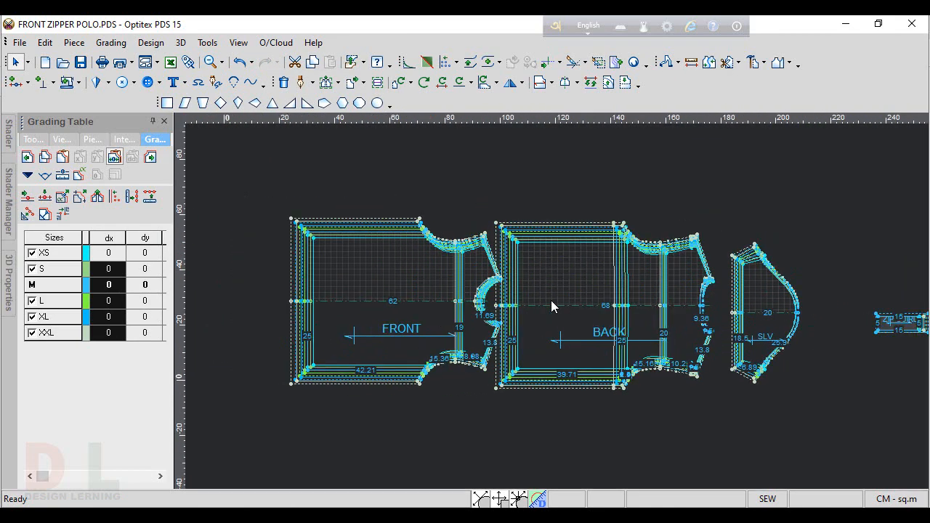
# Step: Move the ZIP GUIRD piece close beside the sleeve cap so all four pieces sit together in a row
pyautogui.click(885, 328)
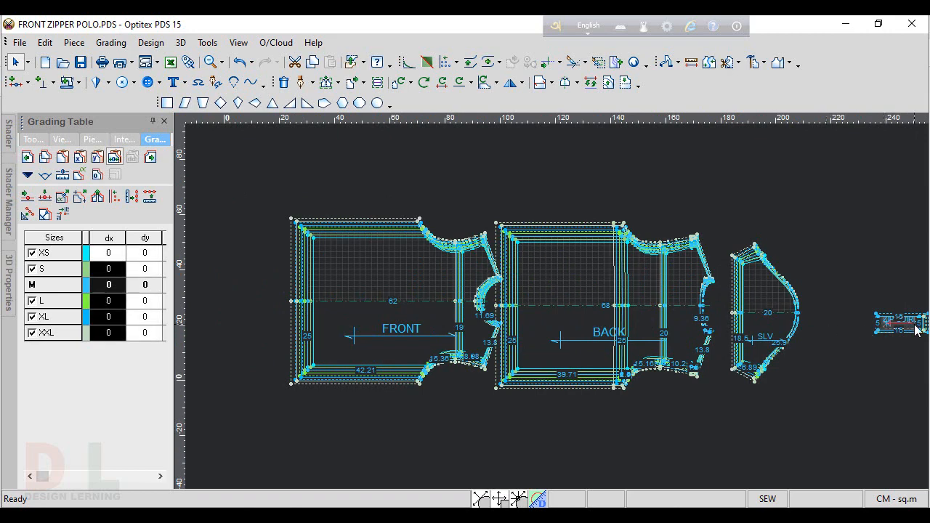
pyautogui.scroll(2, 871, 335)
pyautogui.scroll(1, 552, 305)
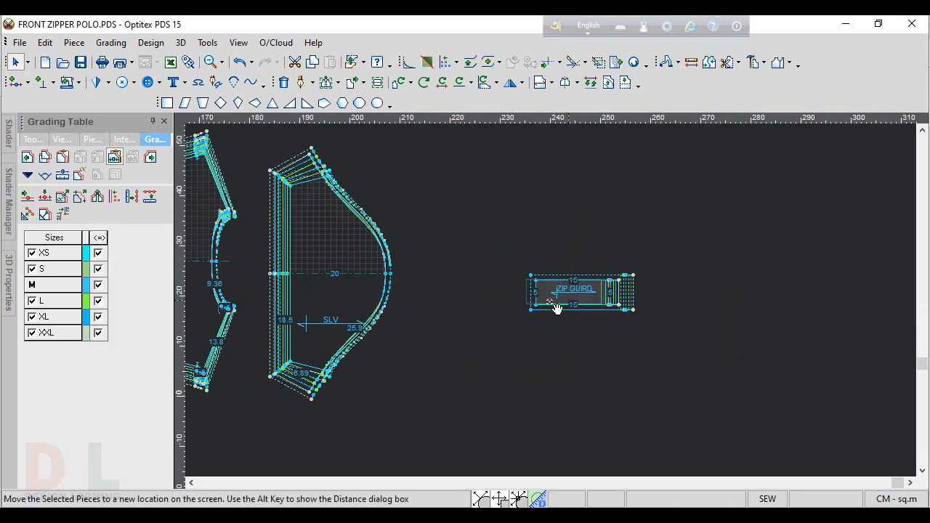
pyautogui.moveTo(556, 307); pyautogui.dragTo(457, 291)
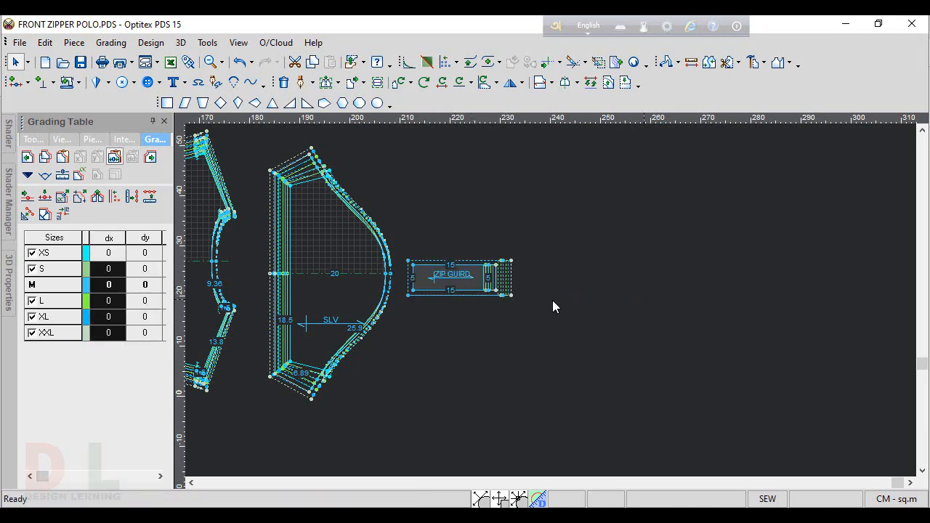
pyautogui.scroll(-3, 552, 300)
pyautogui.scroll(2, 557, 311)
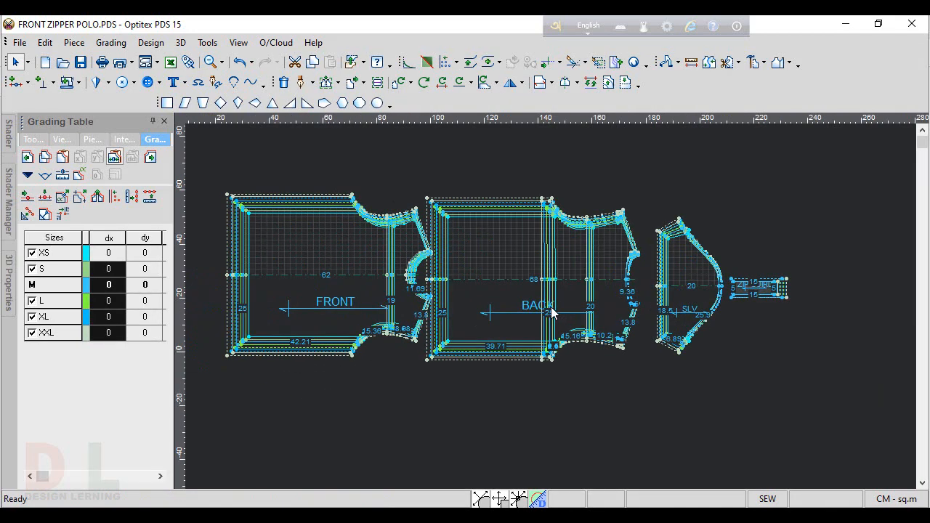
pyautogui.scroll(1, 550, 306)
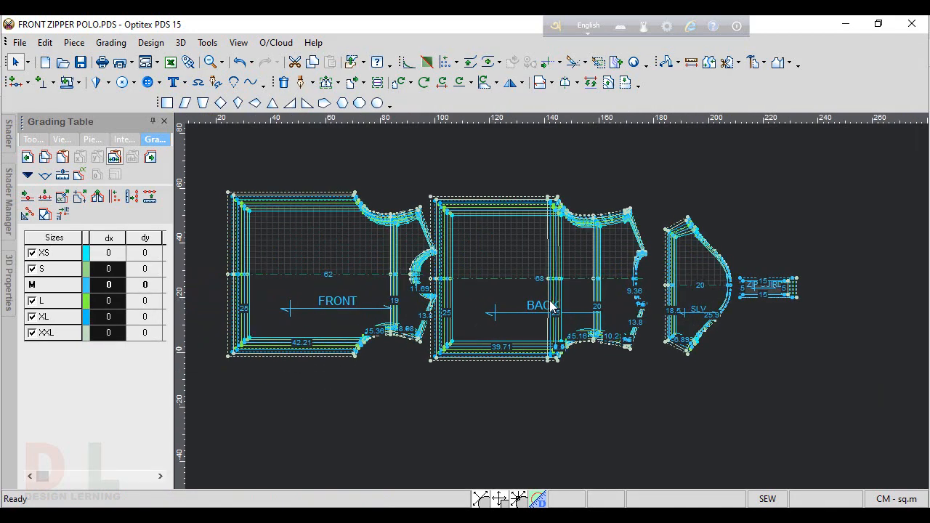